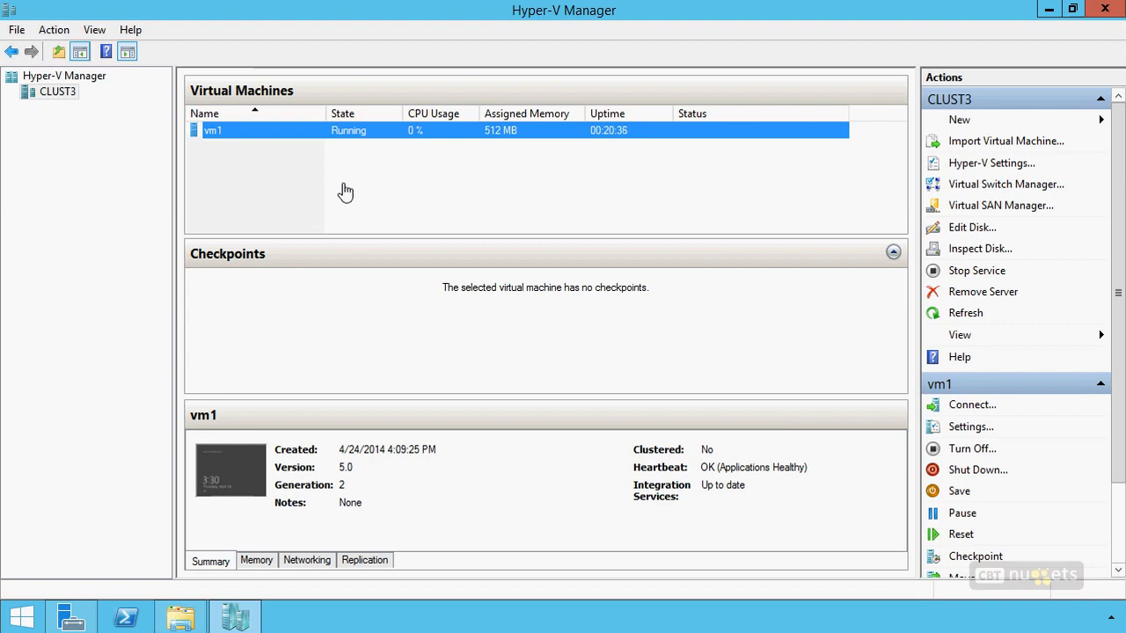
Review the virtual hard disk sharing option in the advanced features of vm1's hard drive, and close the settings without changes.
{"action": "right_click", "coordinate": [332, 129]}
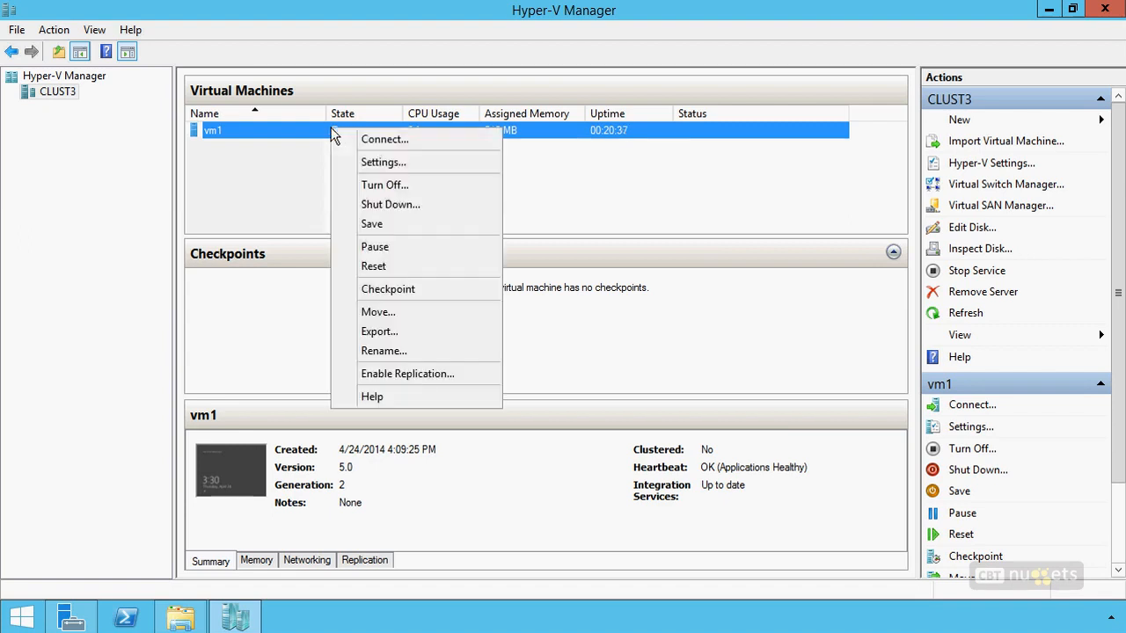
{"action": "left_click", "coordinate": [373, 163]}
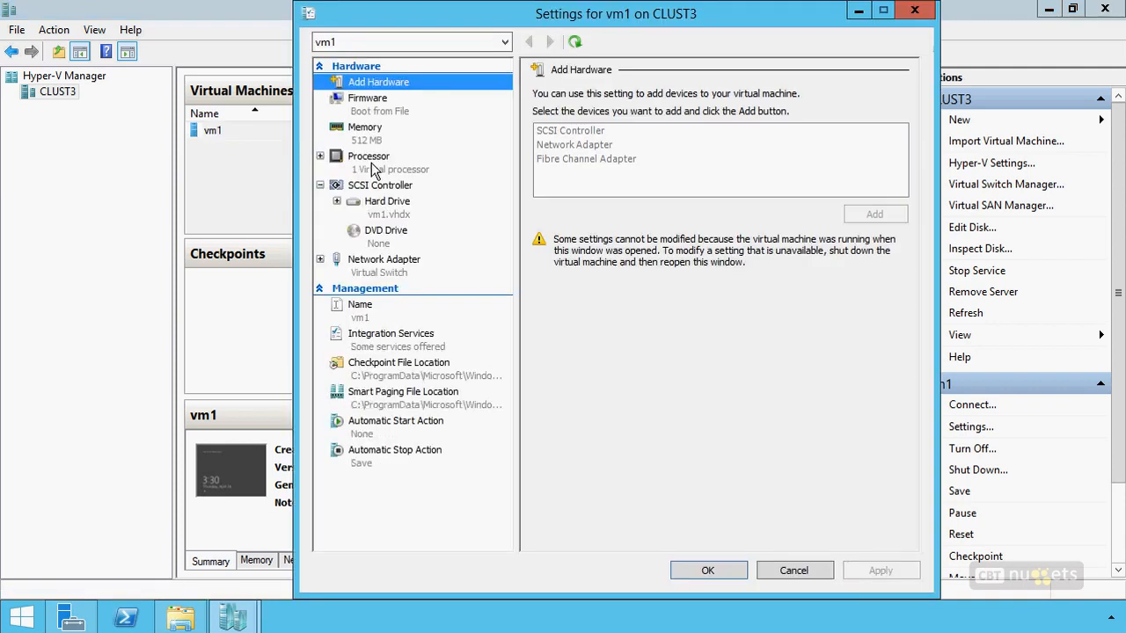
{"action": "left_click", "coordinate": [389, 204]}
{"action": "left_click", "coordinate": [337, 201]}
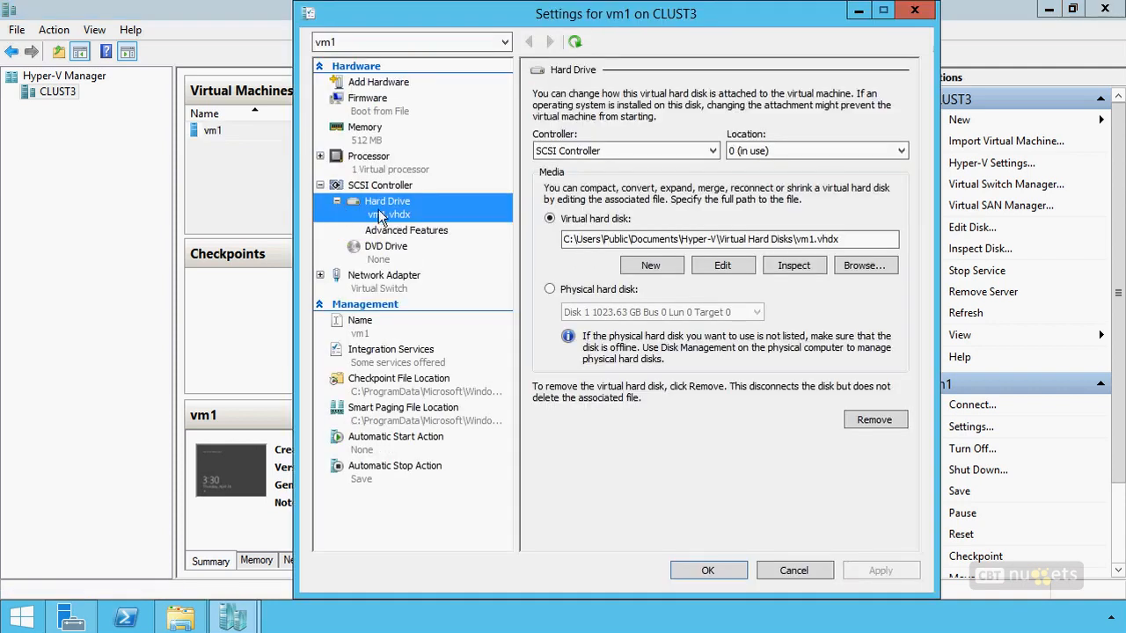
{"action": "left_click", "coordinate": [400, 231]}
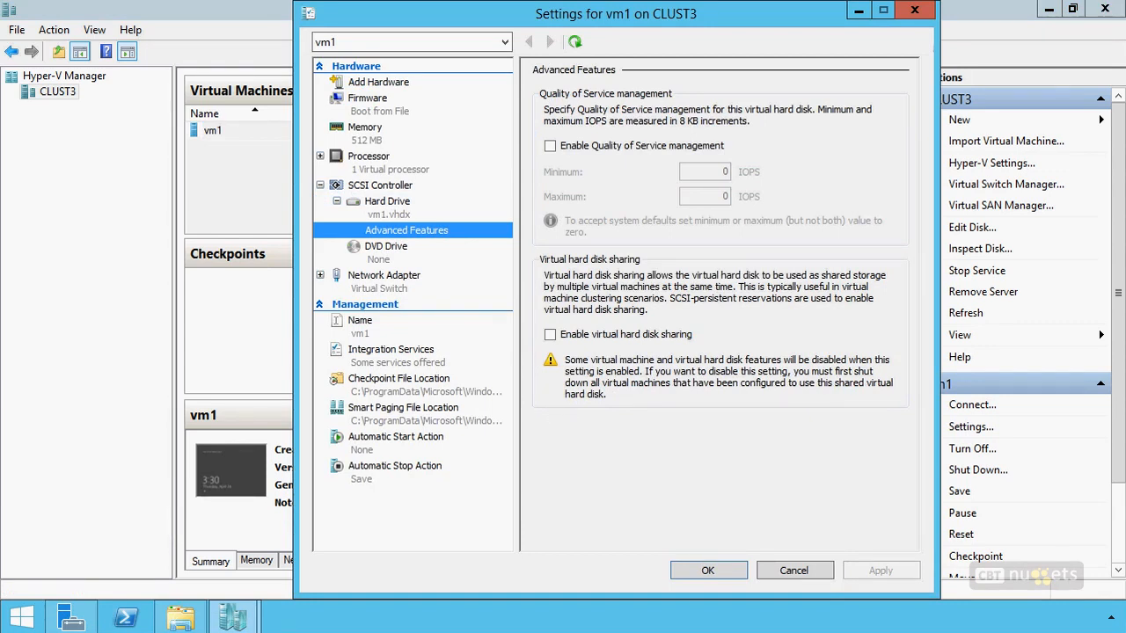
{"action": "mouse_move", "coordinate": [897, 239]}
{"action": "left_mouse_down"}
{"action": "mouse_move", "coordinate": [633, 246]}
{"action": "mouse_move", "coordinate": [523, 401]}
{"action": "mouse_move", "coordinate": [834, 436]}
{"action": "mouse_move", "coordinate": [895, 255]}
{"action": "mouse_move", "coordinate": [834, 236]}
{"action": "left_mouse_up"}
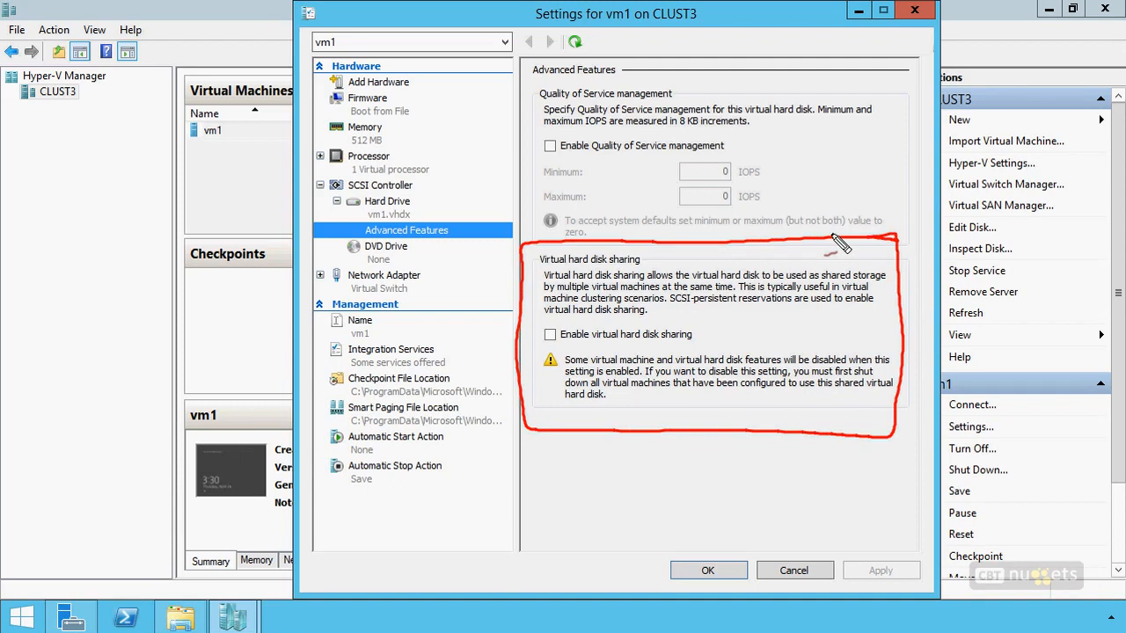
{"action": "mouse_move", "coordinate": [543, 325]}
{"action": "left_mouse_down"}
{"action": "mouse_move", "coordinate": [561, 347]}
{"action": "mouse_move", "coordinate": [542, 347]}
{"action": "left_mouse_up"}
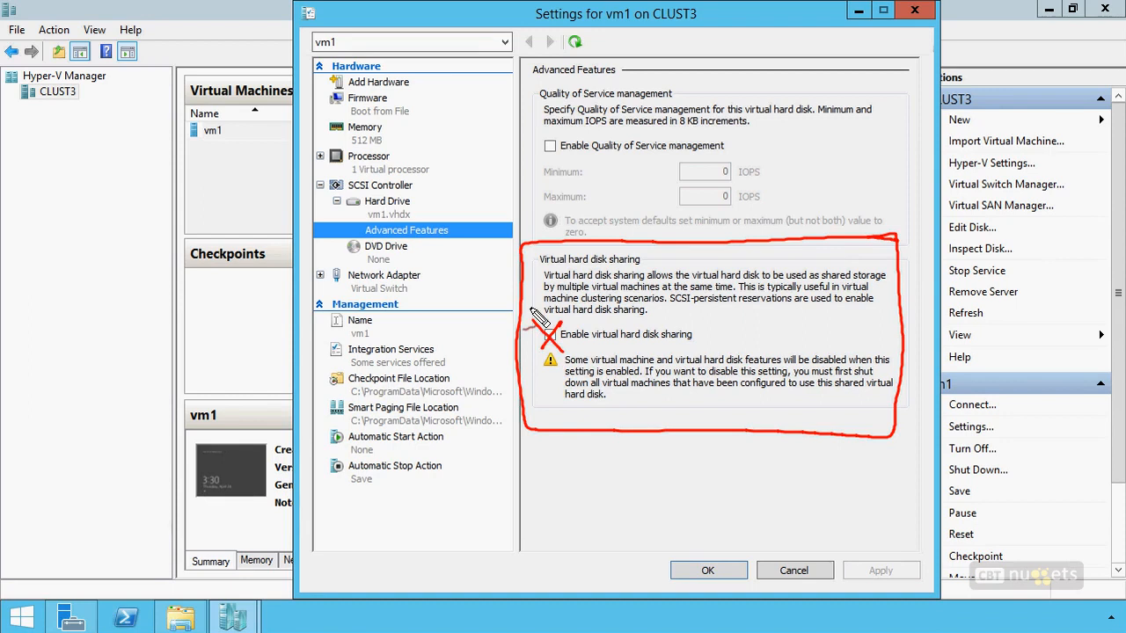
{"action": "key", "text": "Escape"}
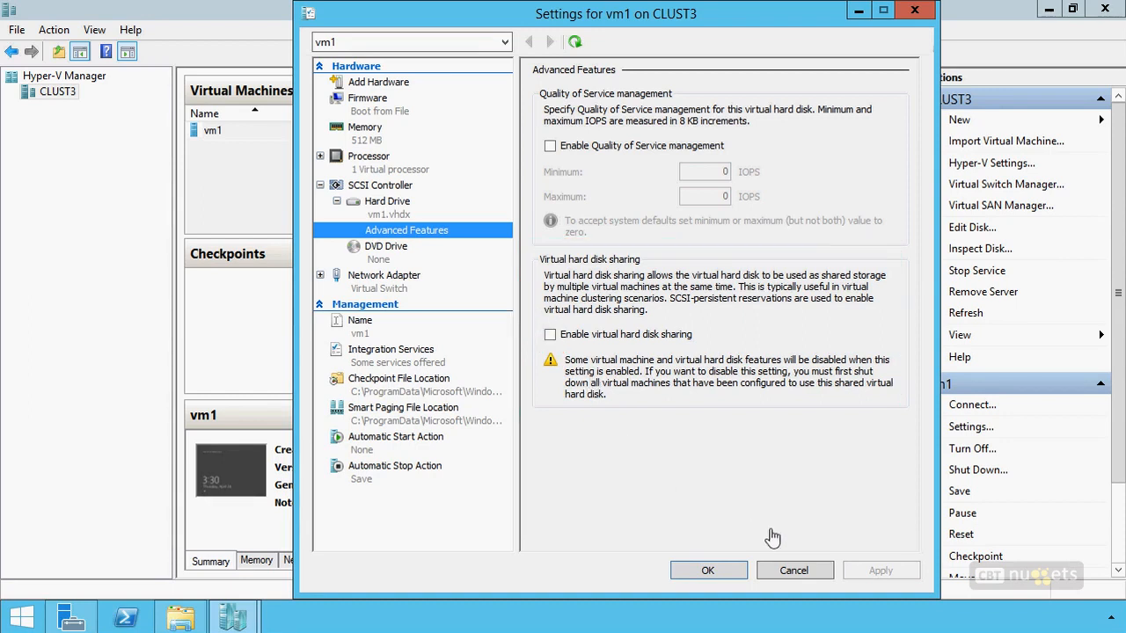
{"action": "left_click", "coordinate": [794, 571]}
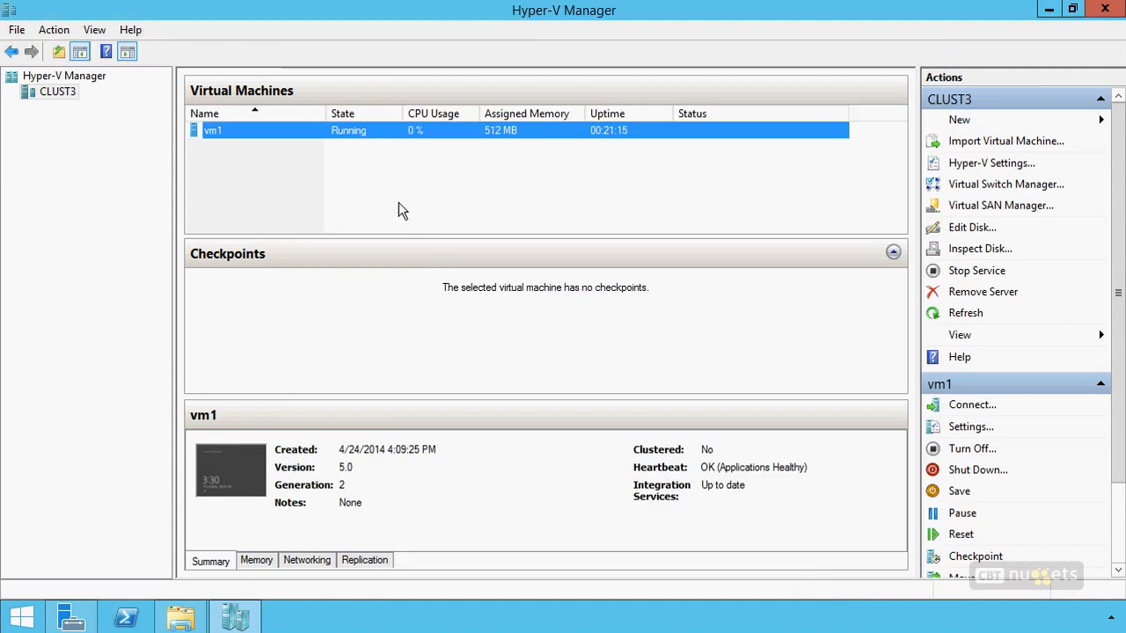
Check the virtual hard disk file path of vm1's hard drive, and close the settings without changes.
{"action": "right_click", "coordinate": [375, 133]}
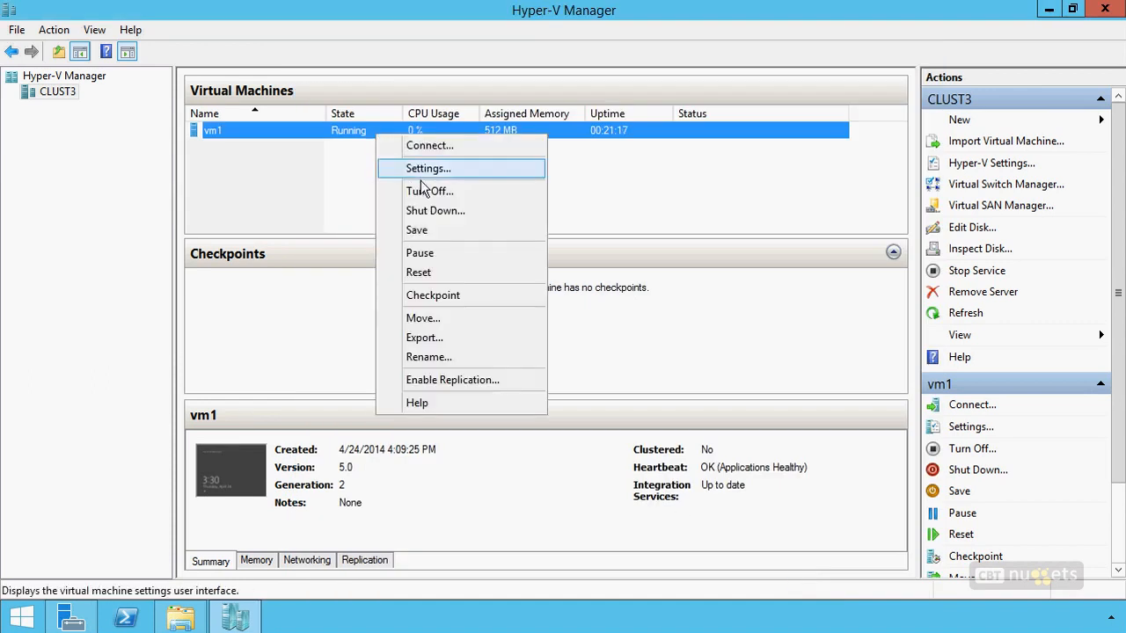
{"action": "left_click", "coordinate": [417, 169]}
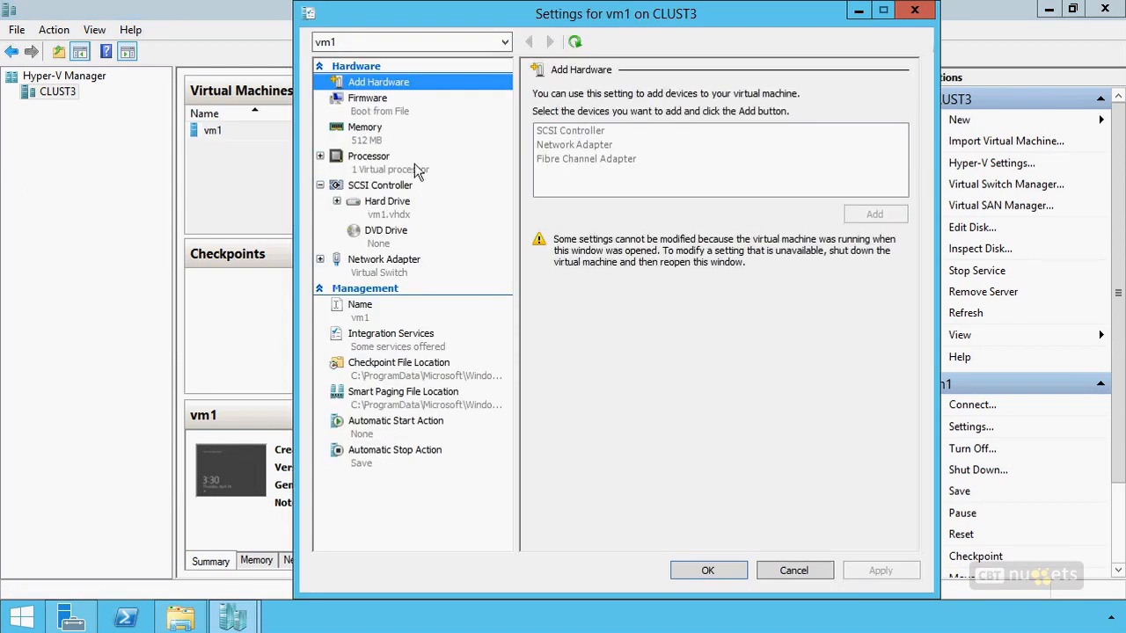
{"action": "left_click", "coordinate": [384, 216]}
{"action": "left_click_drag", "start_coordinate": [564, 239], "coordinate": [858, 229]}
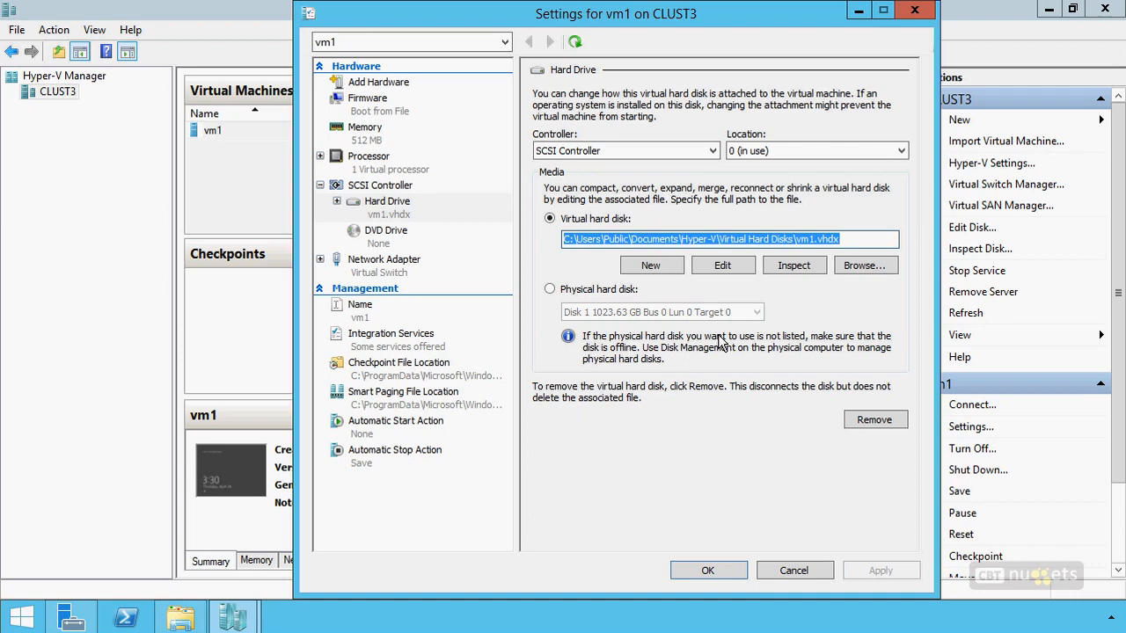
{"action": "left_click", "coordinate": [794, 574]}
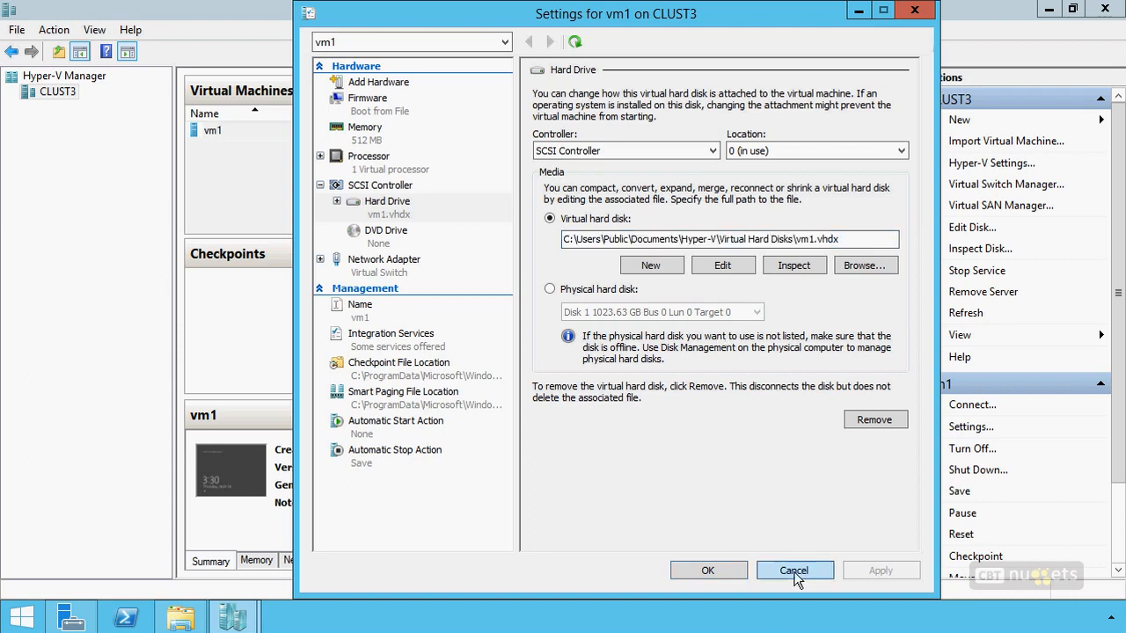
Review the live migration authentication protocol and performance options in CLUST3's Hyper-V settings, and close them without changes.
{"action": "left_click", "coordinate": [58, 91]}
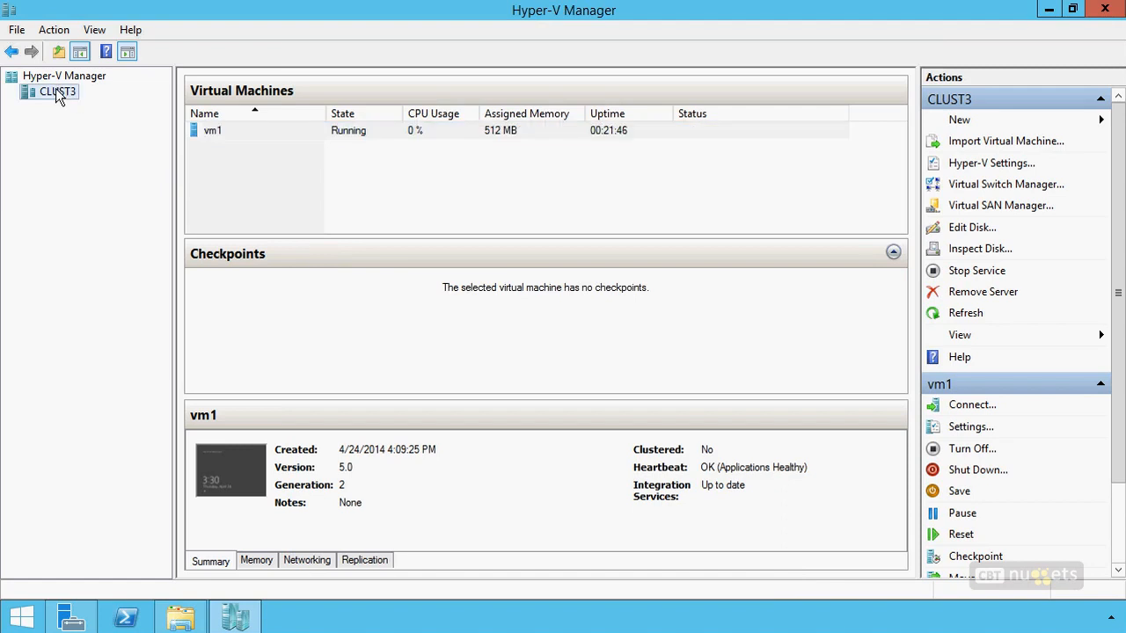
{"action": "right_click", "coordinate": [56, 92]}
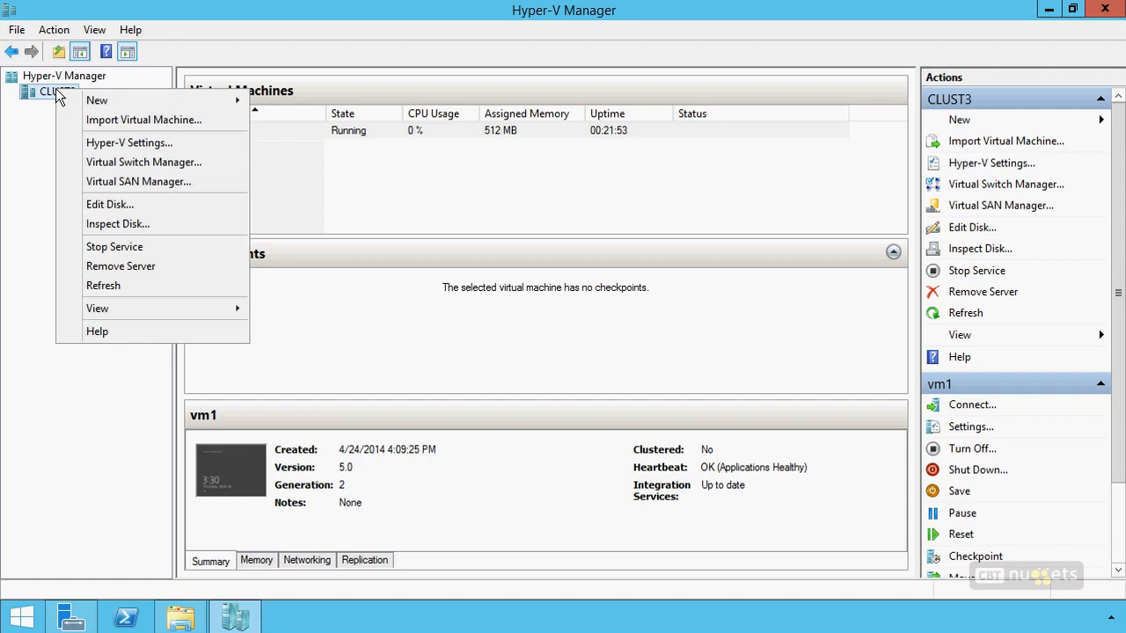
{"action": "left_click", "coordinate": [116, 142]}
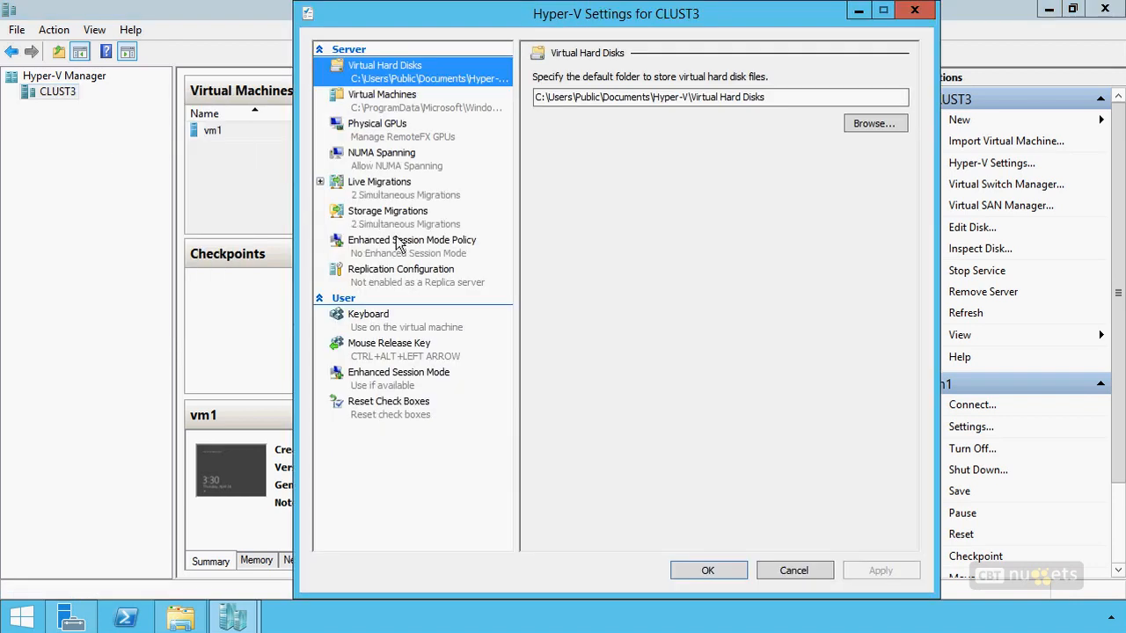
{"action": "left_click", "coordinate": [327, 184]}
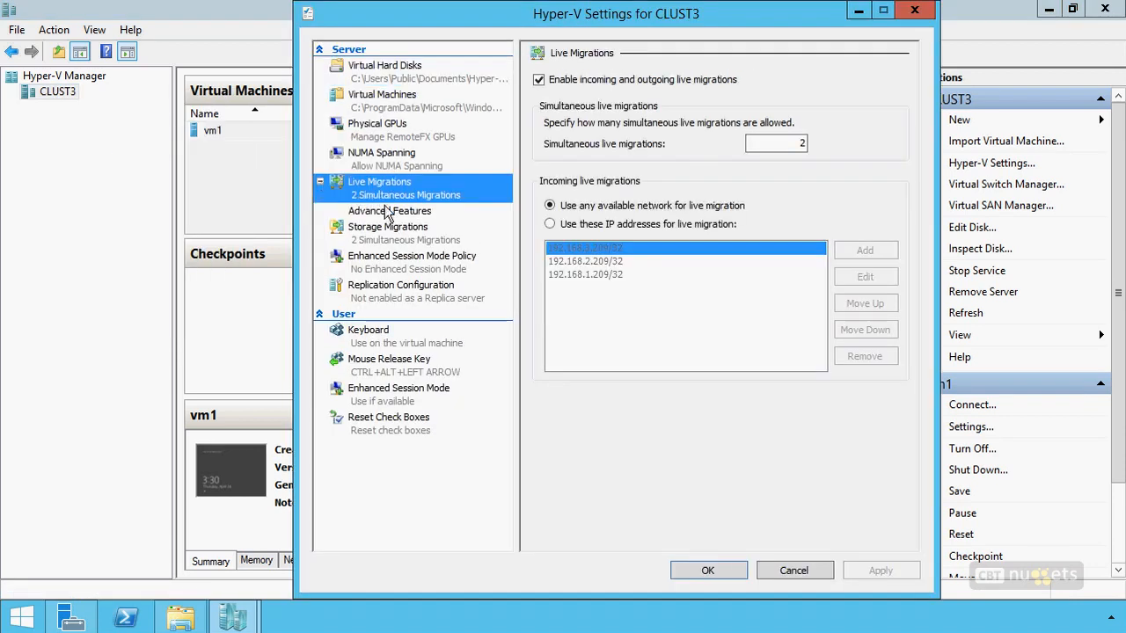
{"action": "left_click", "coordinate": [390, 212]}
{"action": "left_click", "coordinate": [392, 198]}
{"action": "left_click", "coordinate": [360, 213]}
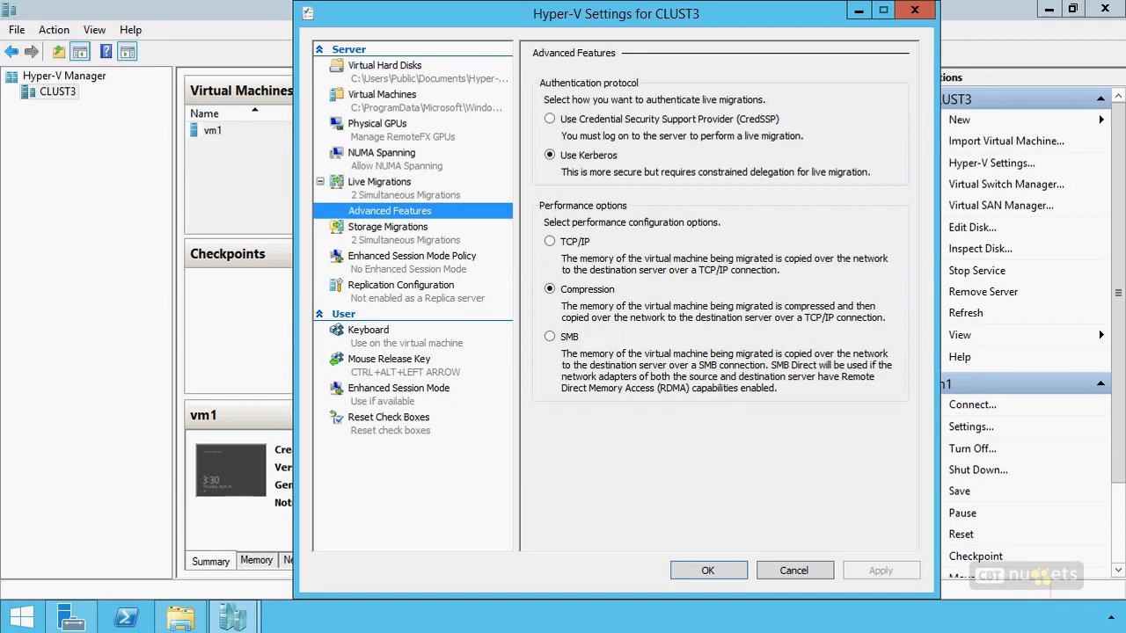
{"action": "mouse_move", "coordinate": [582, 114]}
{"action": "left_mouse_down"}
{"action": "mouse_move", "coordinate": [573, 130]}
{"action": "mouse_move", "coordinate": [546, 133]}
{"action": "mouse_move", "coordinate": [539, 102]}
{"action": "left_mouse_up"}
{"action": "left_click_drag", "start_coordinate": [679, 148], "coordinate": [605, 149]}
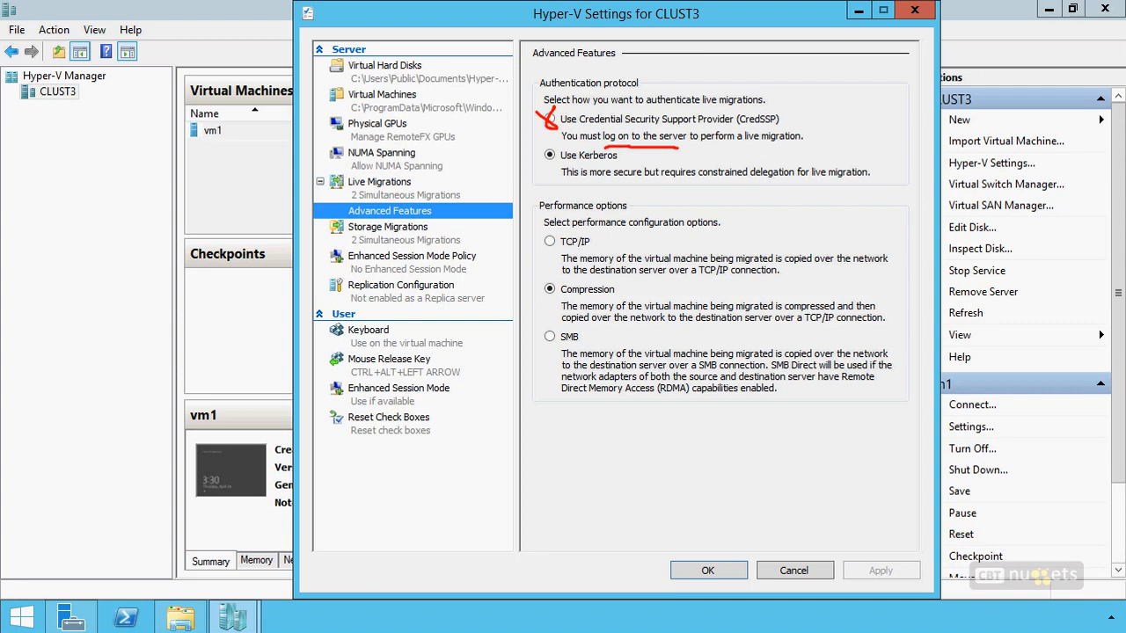
{"action": "mouse_move", "coordinate": [567, 146]}
{"action": "left_mouse_down"}
{"action": "mouse_move", "coordinate": [532, 157]}
{"action": "mouse_move", "coordinate": [552, 156]}
{"action": "mouse_move", "coordinate": [535, 173]}
{"action": "left_mouse_up"}
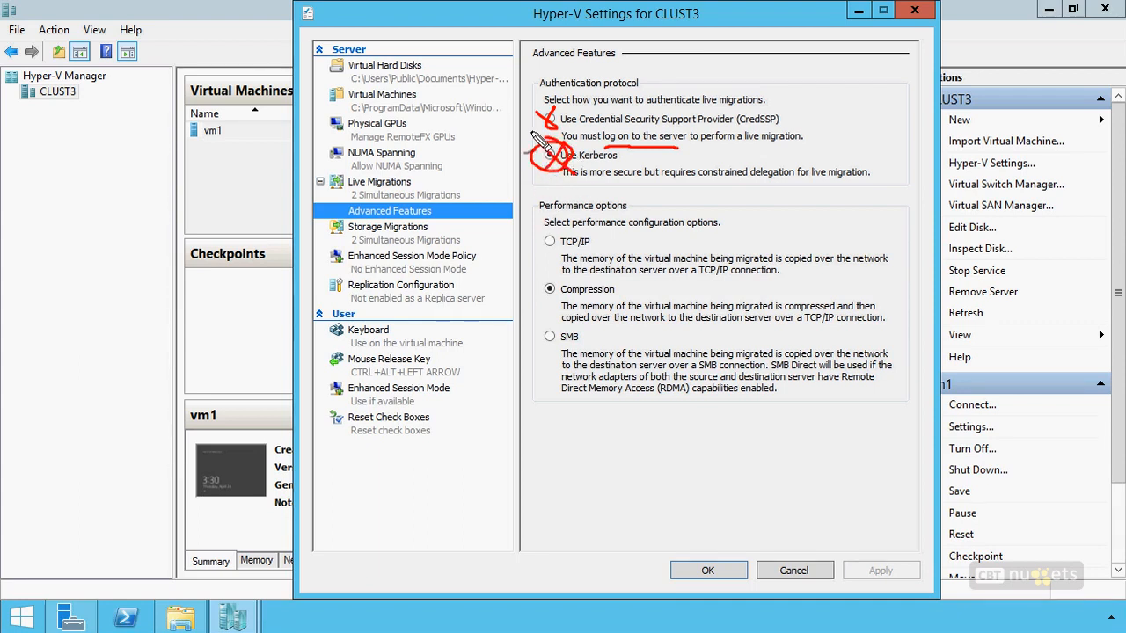
{"action": "left_click_drag", "start_coordinate": [799, 187], "coordinate": [683, 190]}
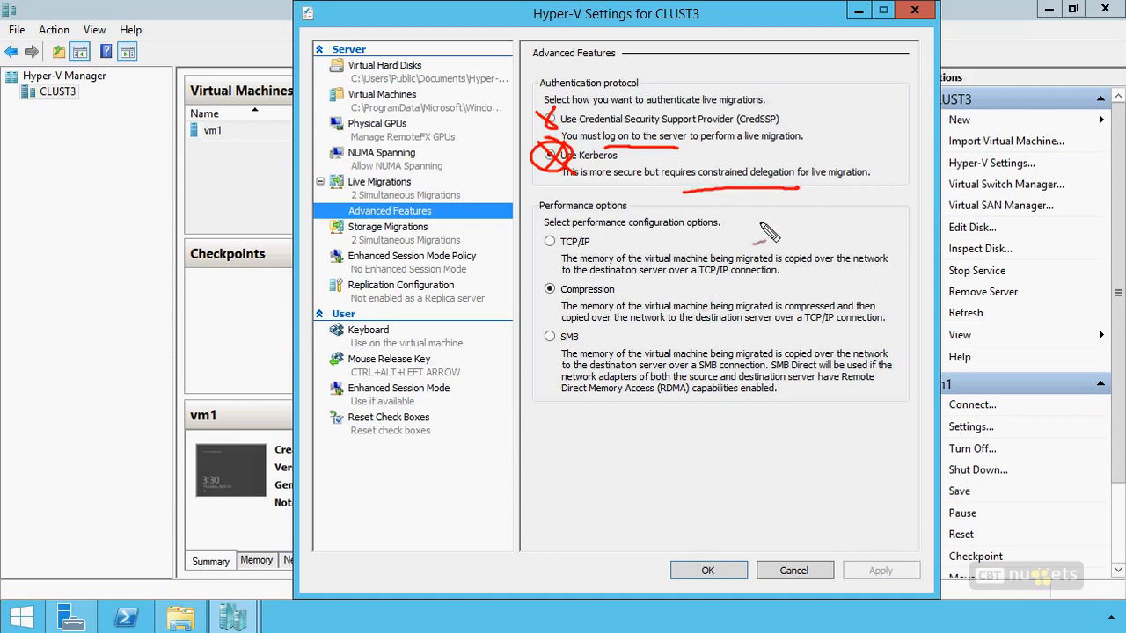
{"action": "key", "text": "Escape"}
{"action": "left_click", "coordinate": [794, 570]}
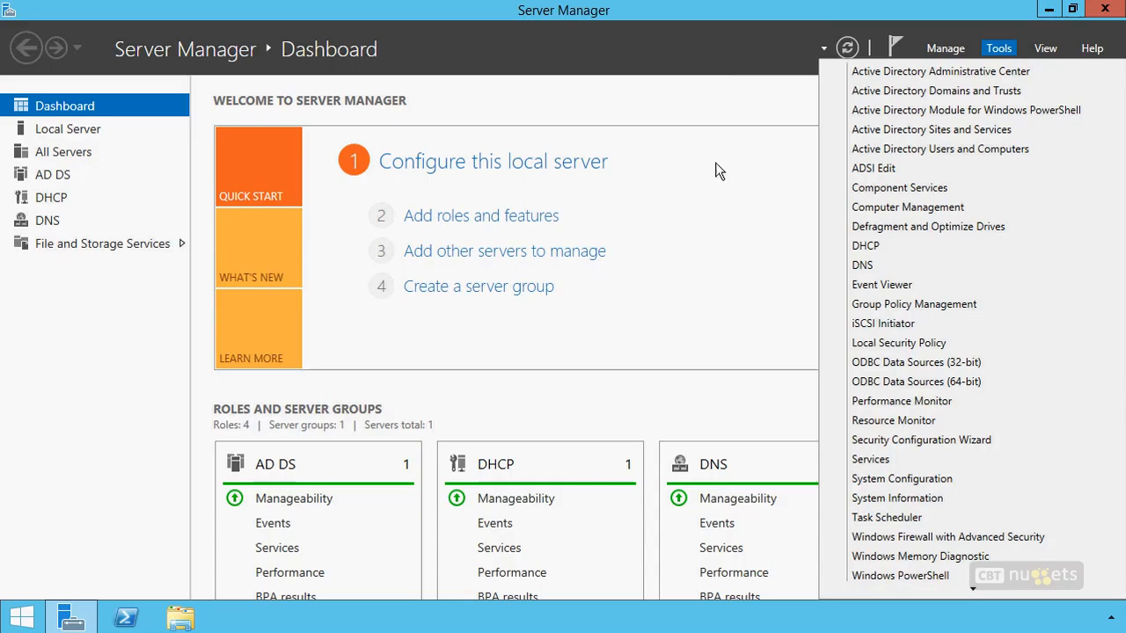
In Active Directory Users and Computers, trust computer CLUST1 for delegation to specified services only, using any authentication protocol.
{"action": "left_click", "coordinate": [936, 151]}
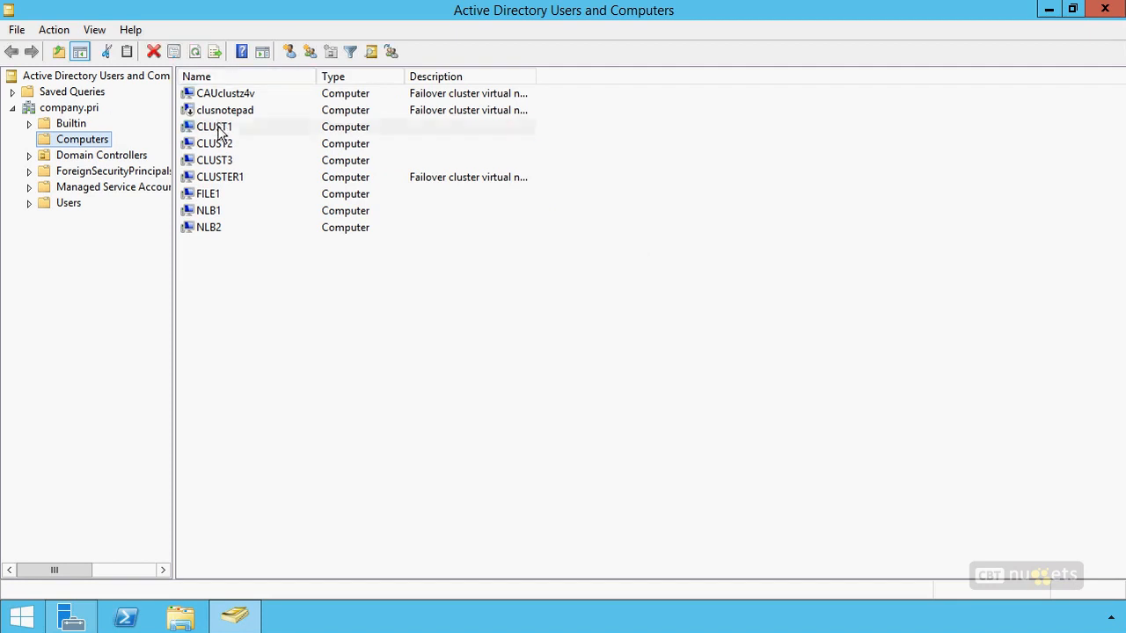
{"action": "left_click", "coordinate": [224, 146]}
{"action": "left_click", "coordinate": [224, 162]}
{"action": "left_click", "coordinate": [220, 128]}
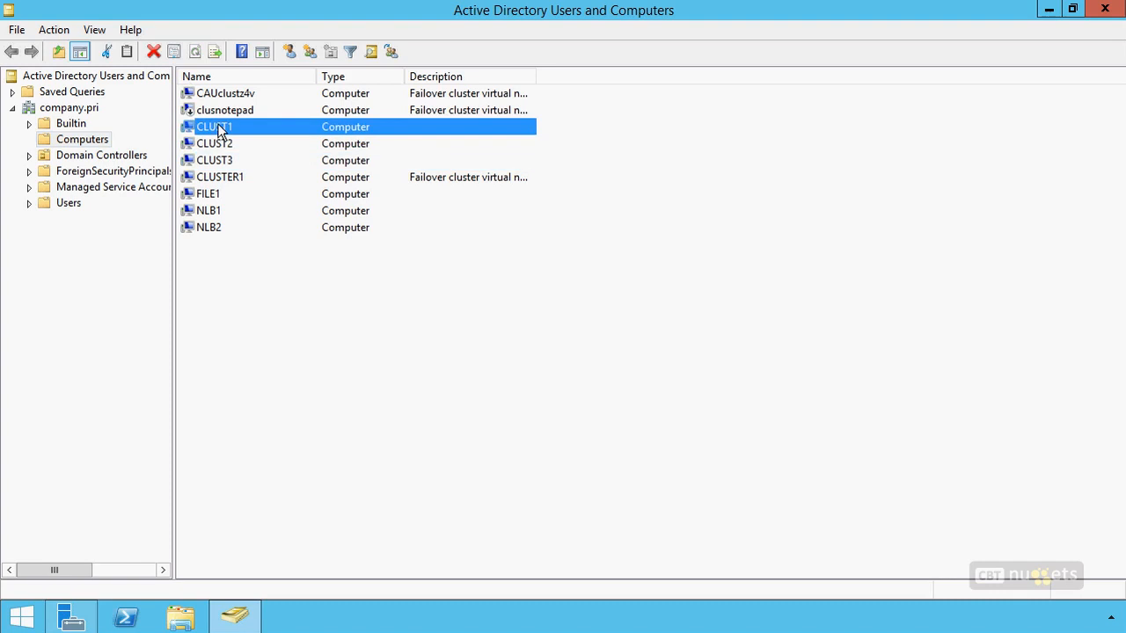
{"action": "right_click", "coordinate": [219, 126]}
{"action": "left_click", "coordinate": [288, 303]}
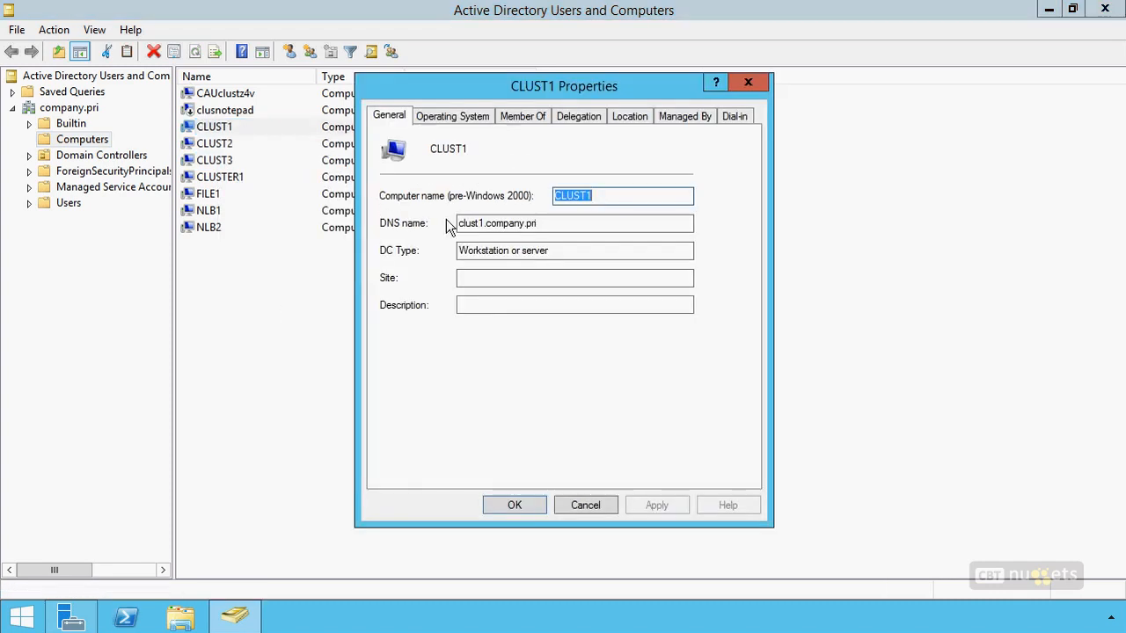
{"action": "left_click", "coordinate": [576, 121]}
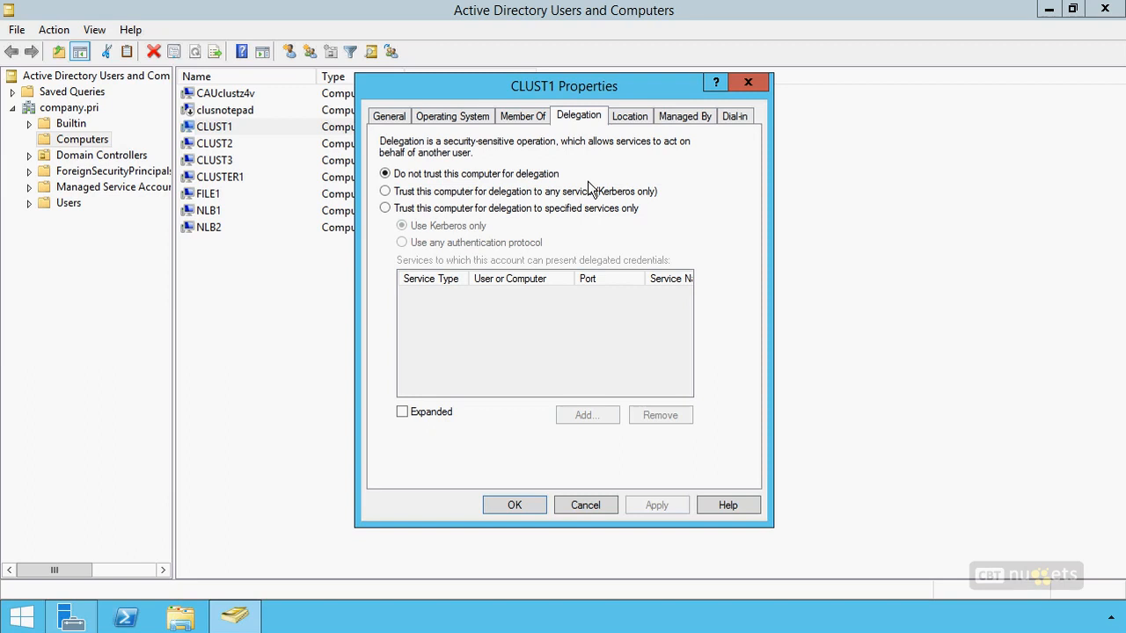
{"action": "left_click", "coordinate": [421, 211]}
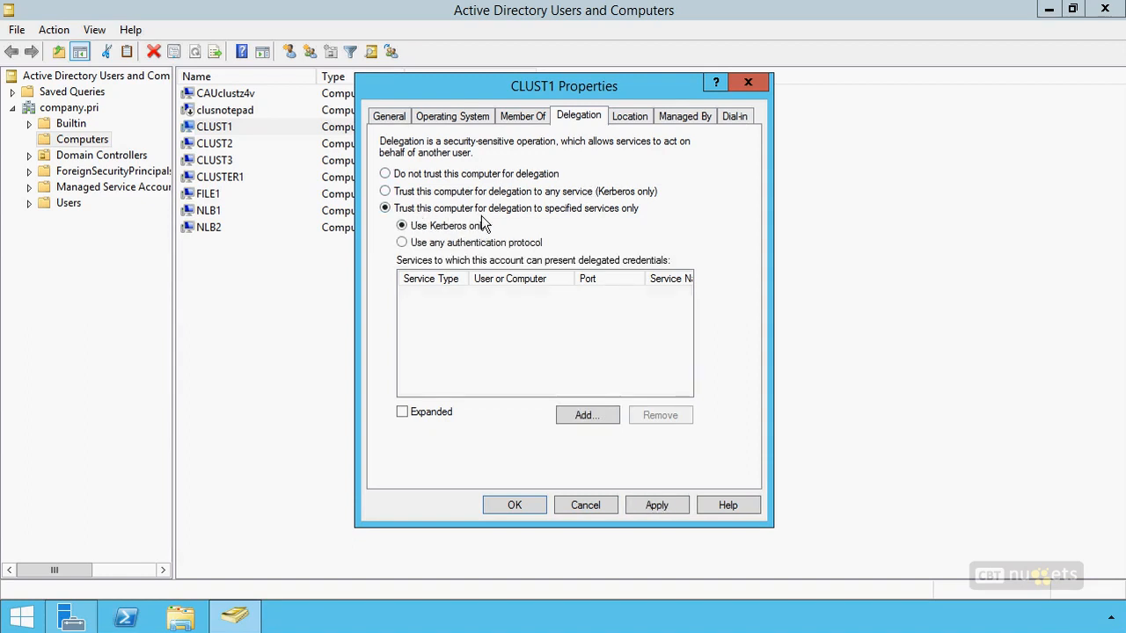
{"action": "left_click", "coordinate": [453, 242]}
Add the Microsoft Virtual System Migration service on CLUST2 to the services CLUST1 can present delegated credentials to.
{"action": "left_click", "coordinate": [583, 415]}
{"action": "left_click", "coordinate": [633, 186]}
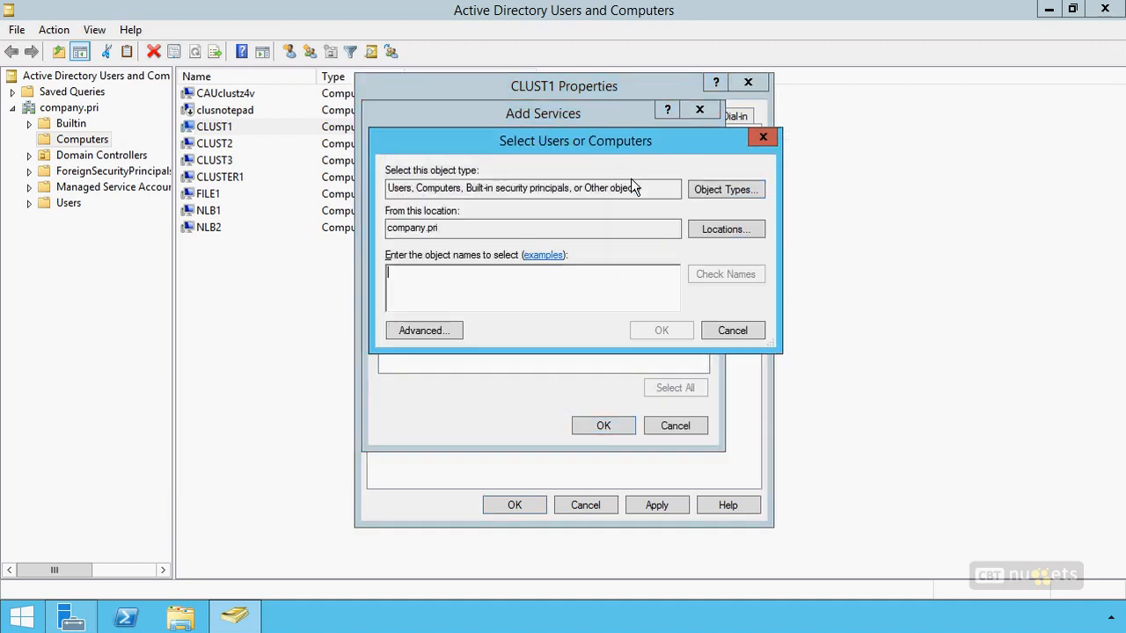
{"action": "type", "text": "clust2"}
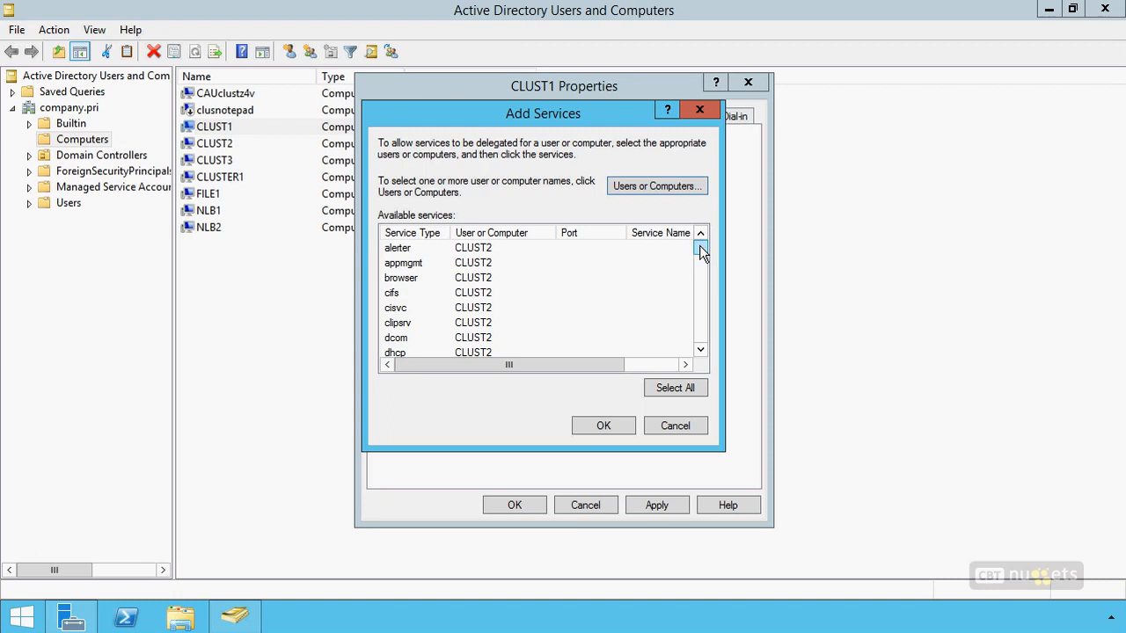
{"action": "left_click", "coordinate": [393, 299]}
{"action": "left_click_drag", "start_coordinate": [701, 250], "coordinate": [706, 281]}
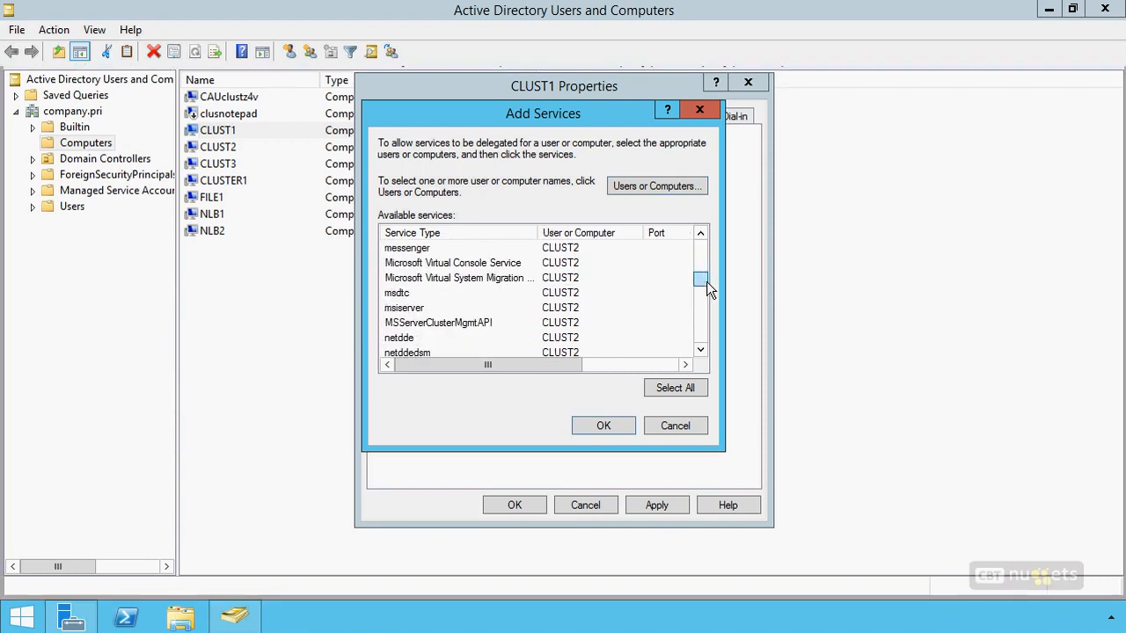
{"action": "left_click", "coordinate": [486, 278]}
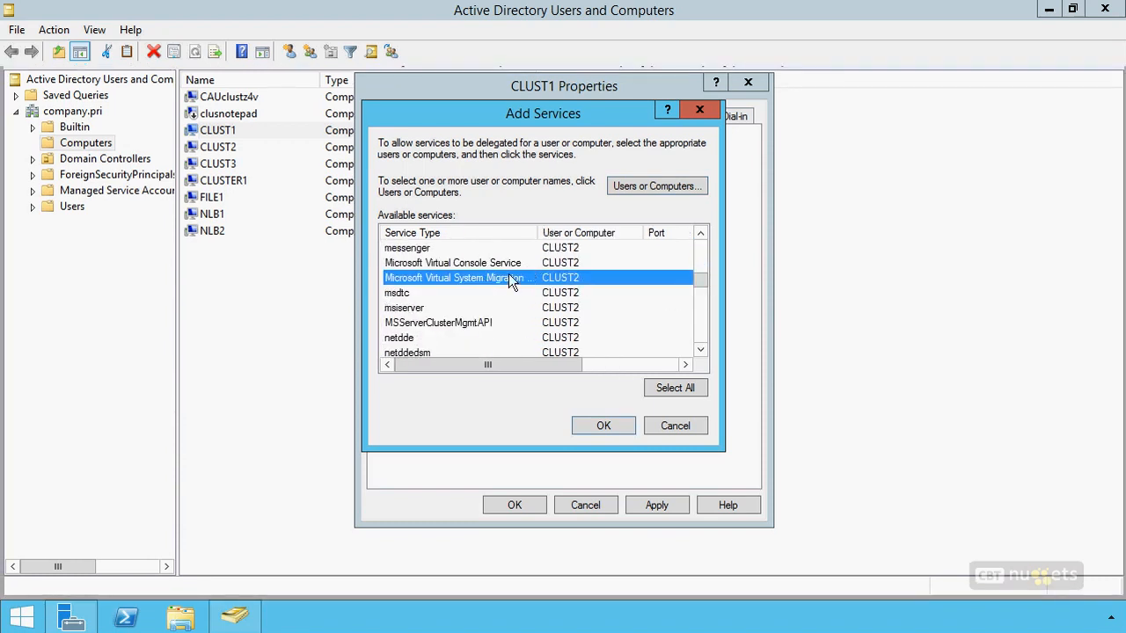
{"action": "left_click", "coordinate": [604, 426]}
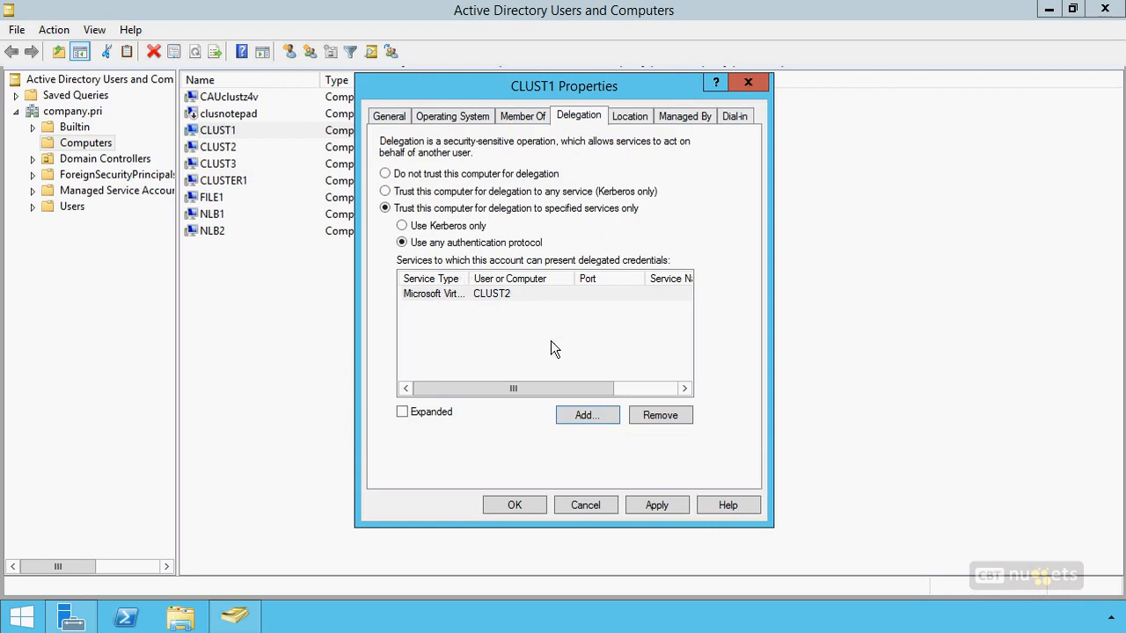
Add the cifs service on CLUST2 to CLUST1's delegated services.
{"action": "left_click", "coordinate": [585, 413]}
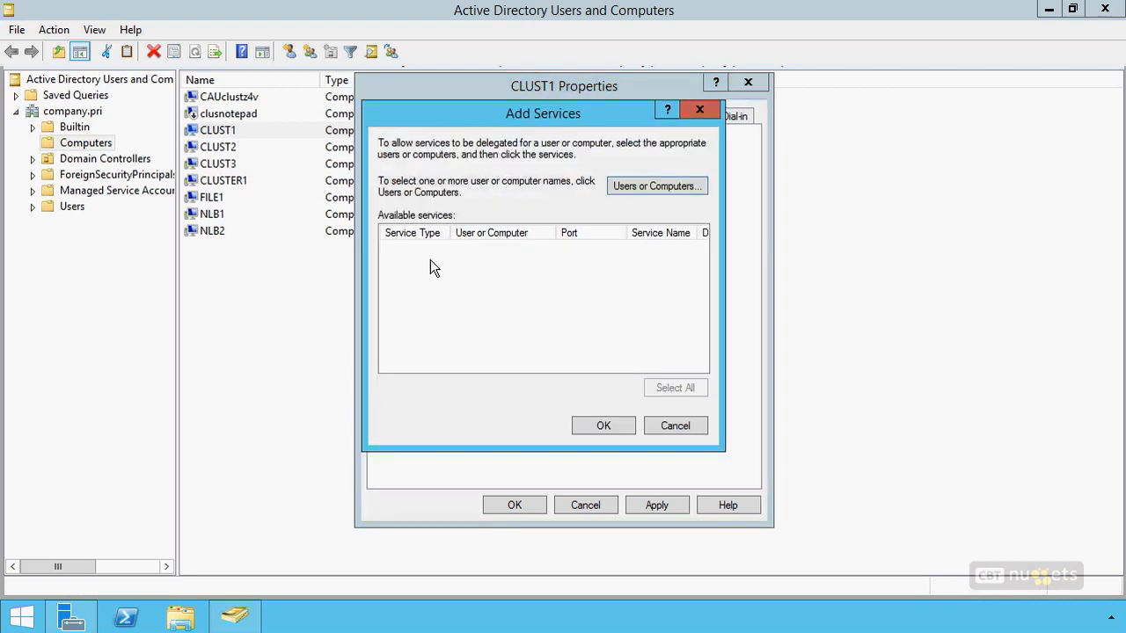
{"action": "left_click", "coordinate": [650, 187]}
{"action": "type", "text": "cluster"}
{"action": "key", "text": "BackSpace"}
{"action": "key", "text": "BackSpace"}
{"action": "type", "text": "2"}
{"action": "key", "text": "Return"}
{"action": "left_click", "coordinate": [398, 295]}
{"action": "left_click", "coordinate": [588, 426]}
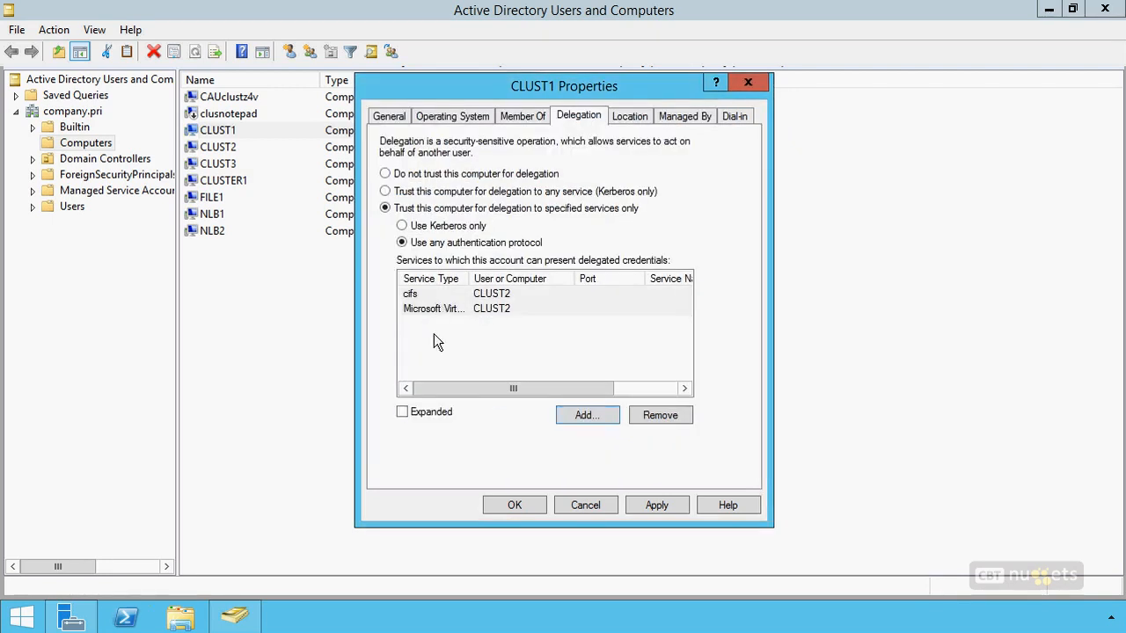
List the services available on computer CLUST3 for CLUST1's delegation.
{"action": "left_click", "coordinate": [588, 416]}
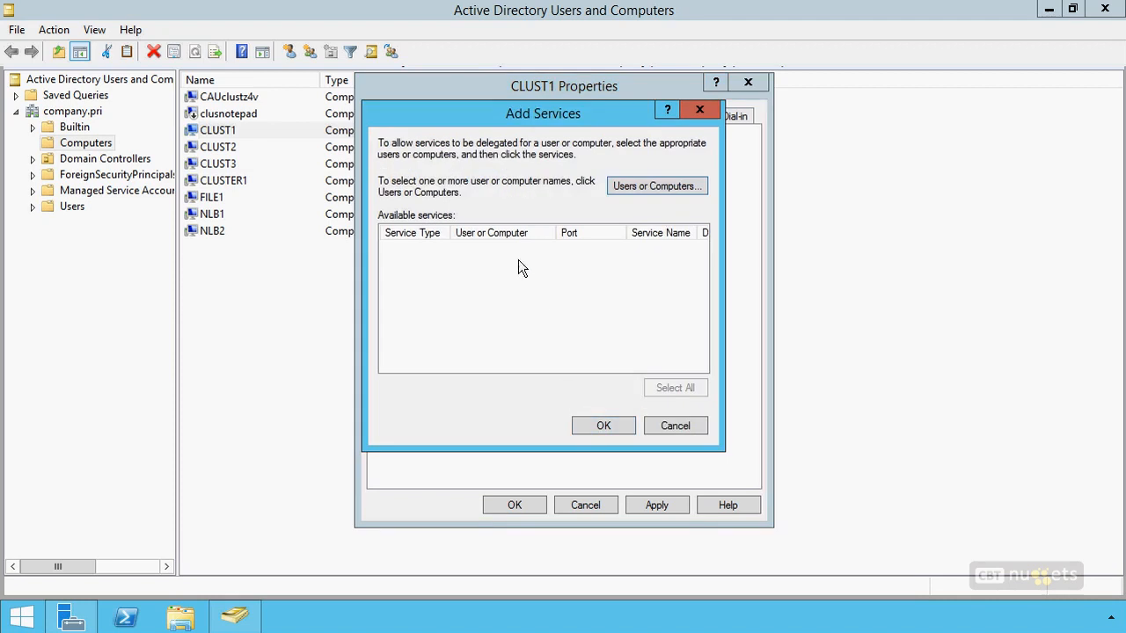
{"action": "left_click", "coordinate": [634, 190]}
{"action": "type", "text": "cluster"}
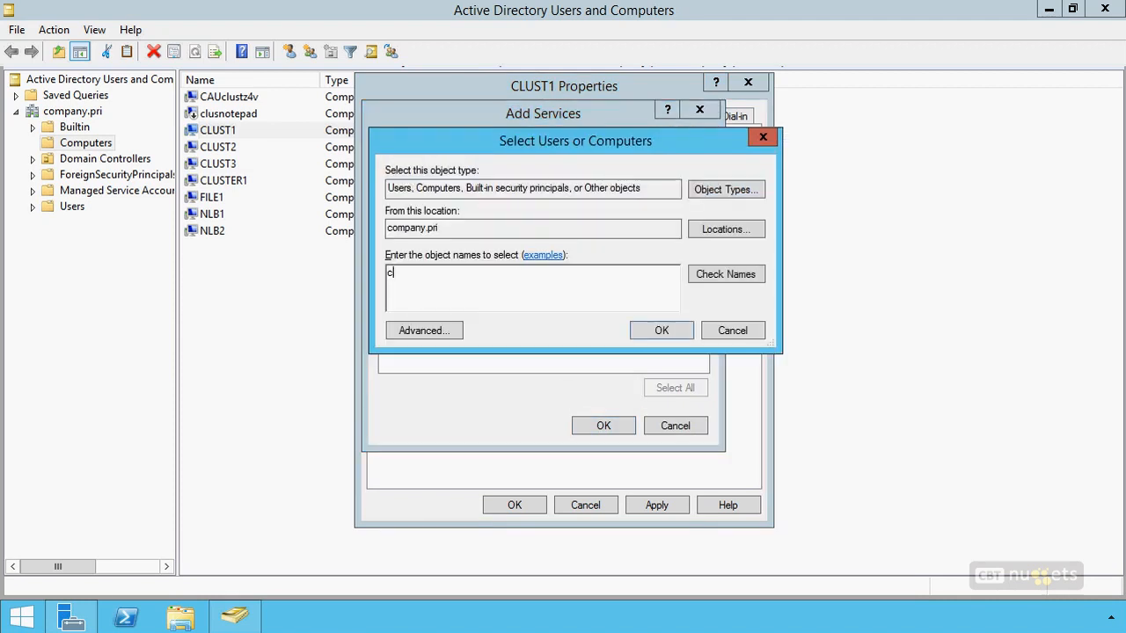
{"action": "key", "text": "BackSpace"}
{"action": "key", "text": "BackSpace"}
{"action": "type", "text": "3"}
{"action": "left_click", "coordinate": [660, 330]}
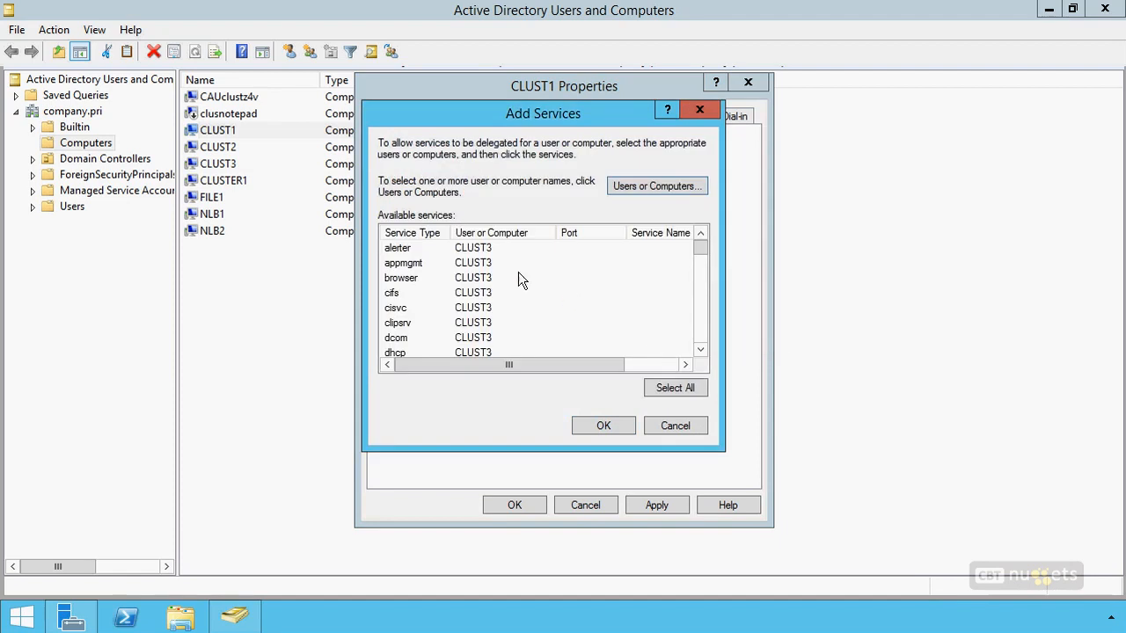
Add CLUST3's cifs and Microsoft Virtual System Migration Service to CLUST1's delegated services, and save the computer's properties.
{"action": "left_click", "coordinate": [394, 296]}
{"action": "left_click_drag", "start_coordinate": [454, 233], "coordinate": [542, 232]}
{"action": "scroll", "coordinate": [702, 262], "scroll_direction": "down", "scroll_amount": 1}
{"action": "left_click_drag", "start_coordinate": [700, 257], "coordinate": [702, 277]}
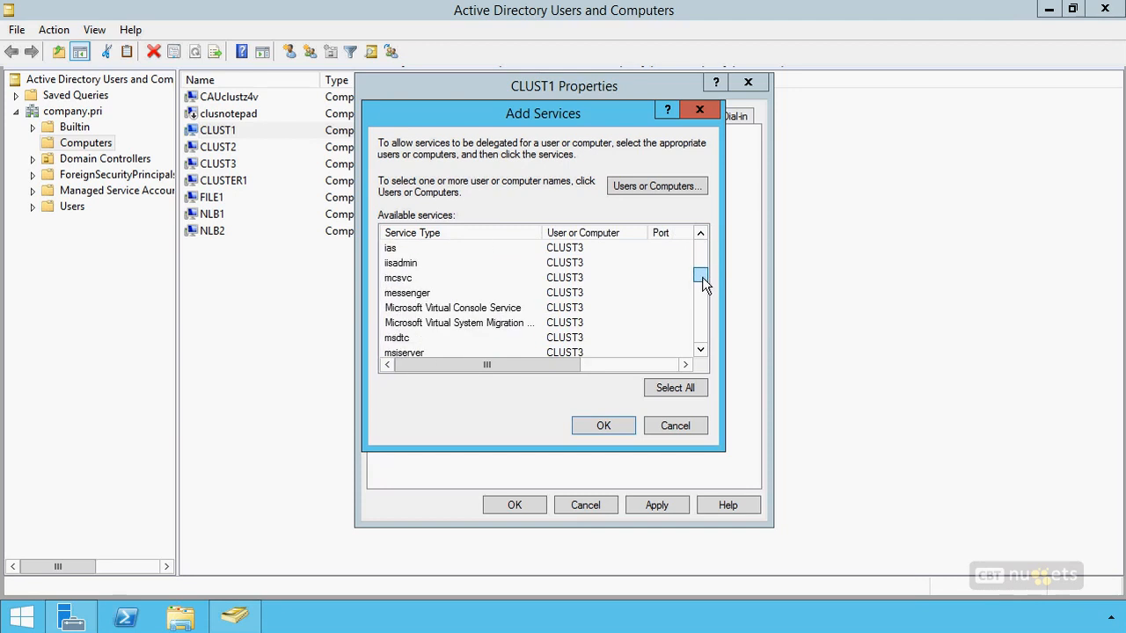
{"action": "left_click", "coordinate": [503, 324]}
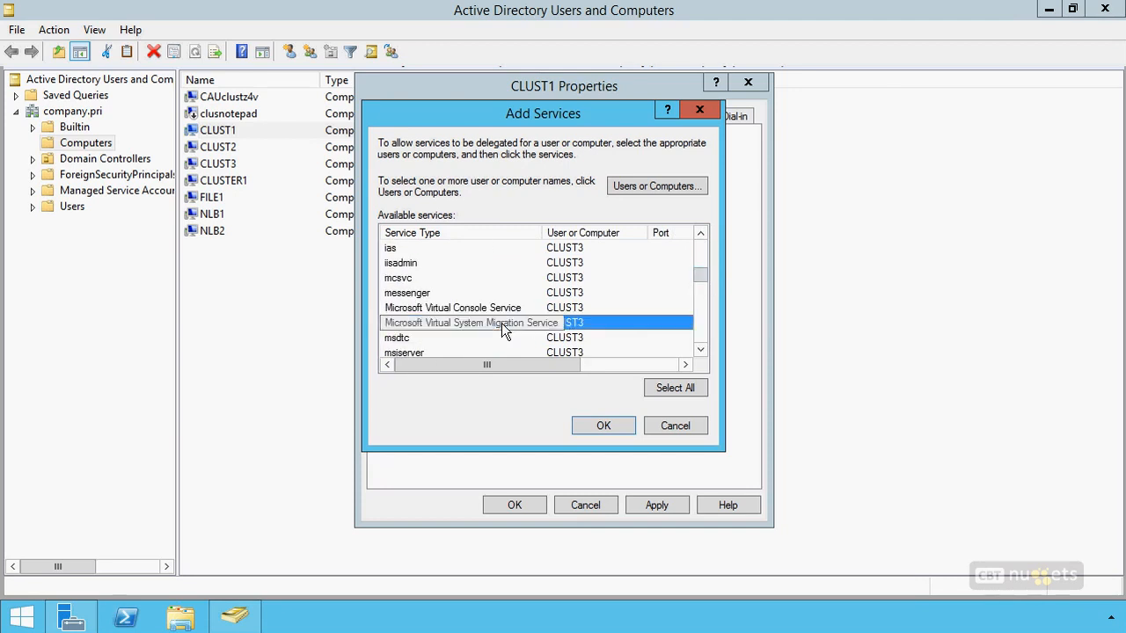
{"action": "left_click", "coordinate": [587, 430]}
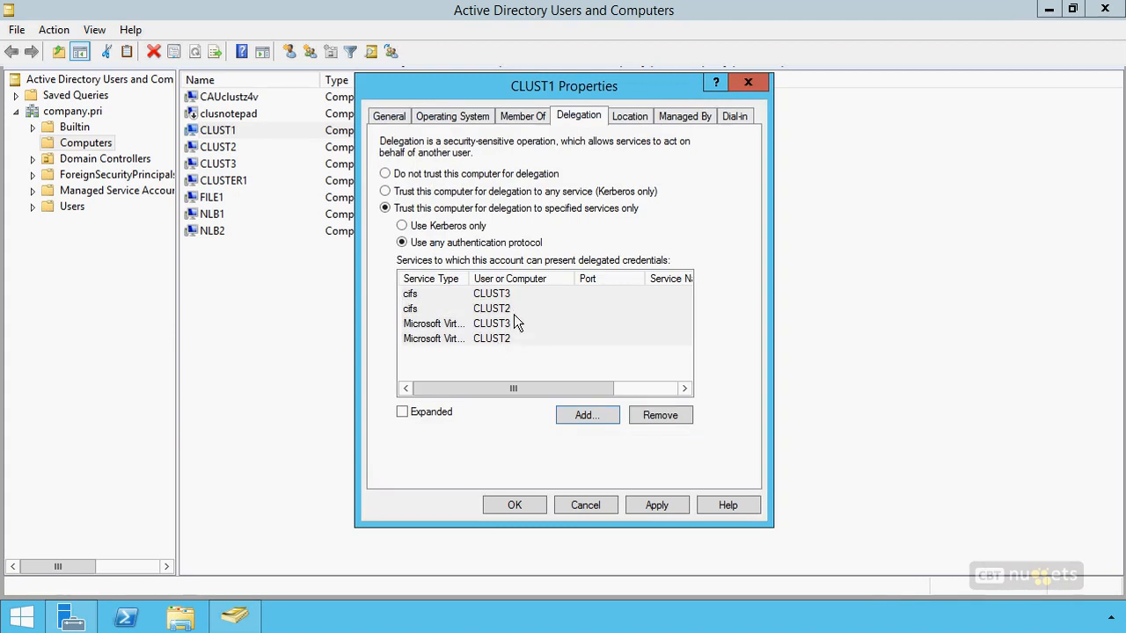
{"action": "left_click", "coordinate": [508, 505]}
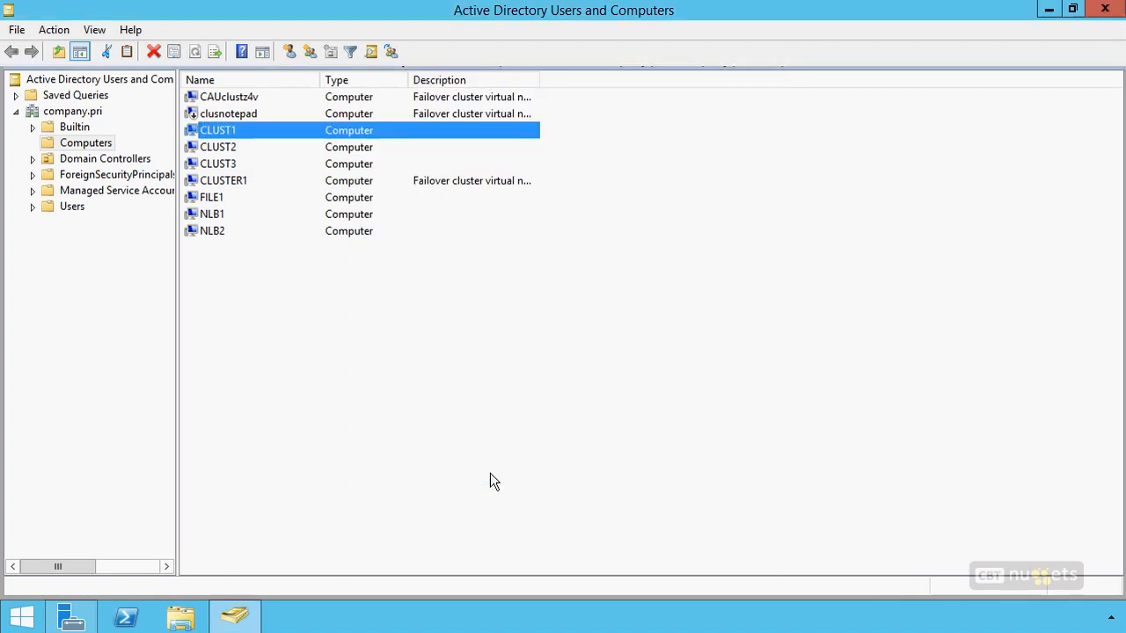
Trust computer CLUST2 for delegation to specified services only, using any authentication protocol.
{"action": "double_click", "coordinate": [218, 149]}
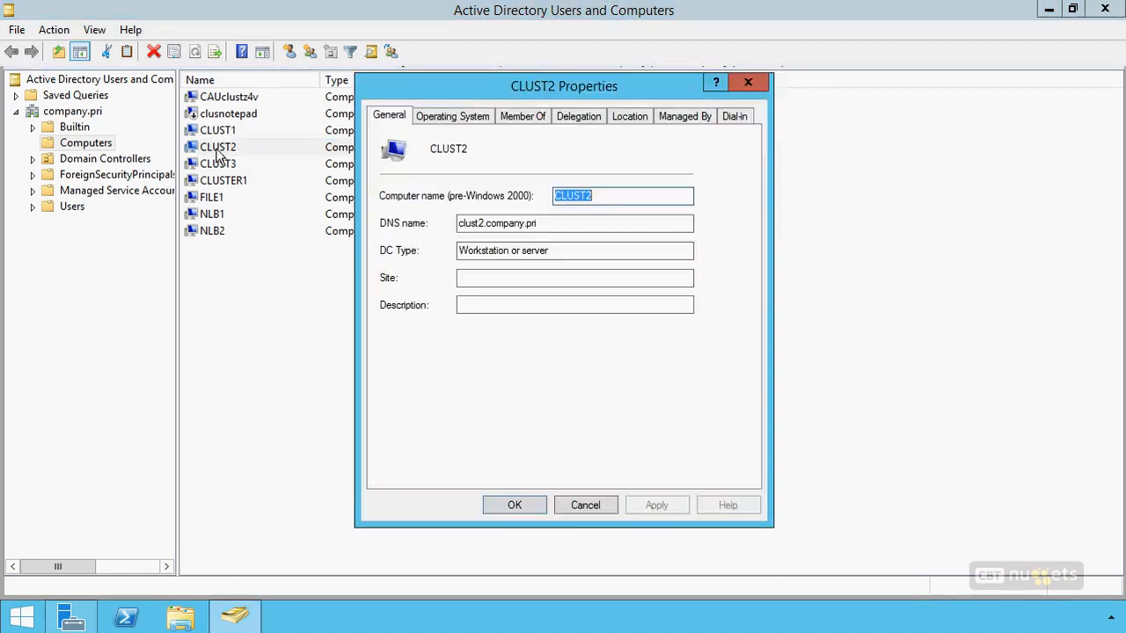
{"action": "left_click", "coordinate": [578, 117]}
{"action": "left_click", "coordinate": [479, 195]}
{"action": "left_click", "coordinate": [485, 209]}
{"action": "left_click", "coordinate": [459, 246]}
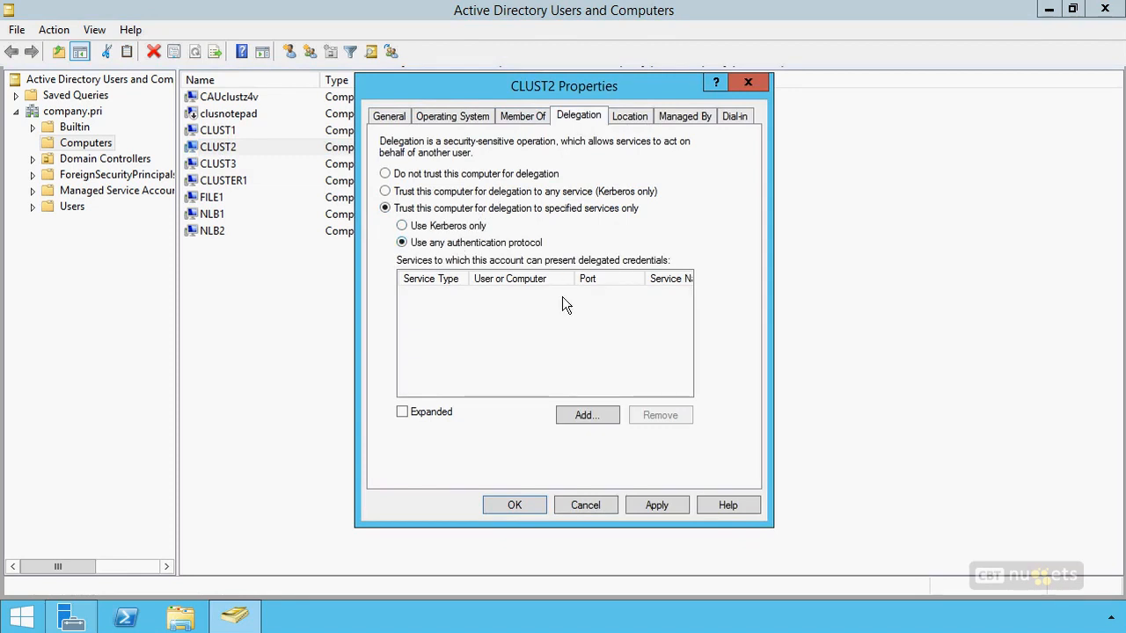
Add CLUST1's cifs and Microsoft Virtual System Migration services to CLUST2's delegated services, and start adding another service.
{"action": "left_click", "coordinate": [573, 415]}
{"action": "left_click", "coordinate": [673, 189]}
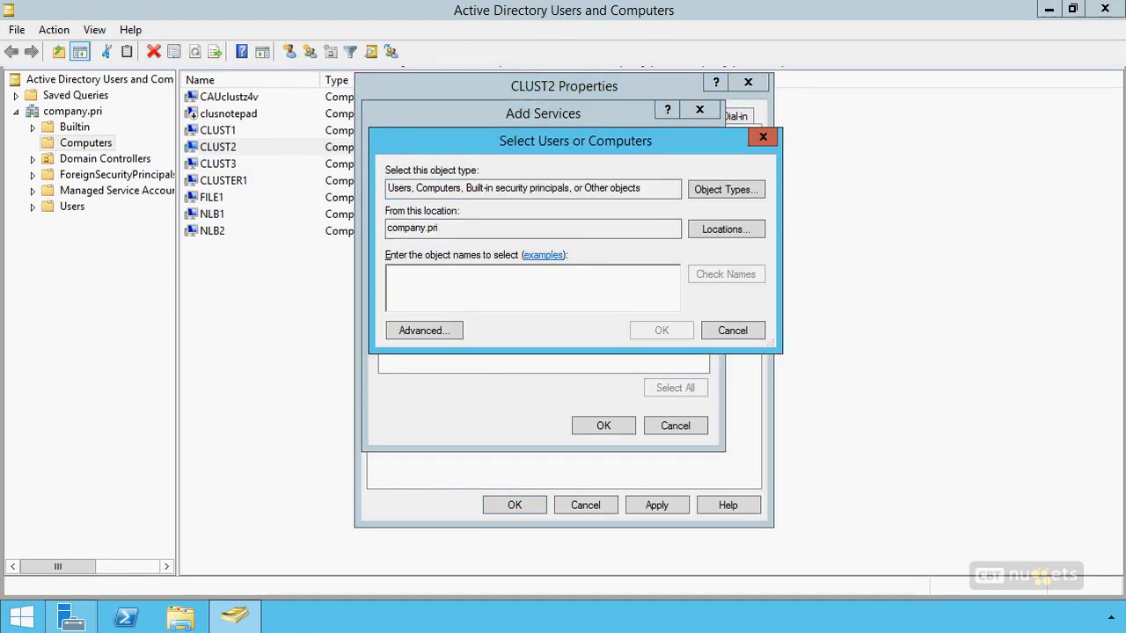
{"action": "type", "text": "clust1"}
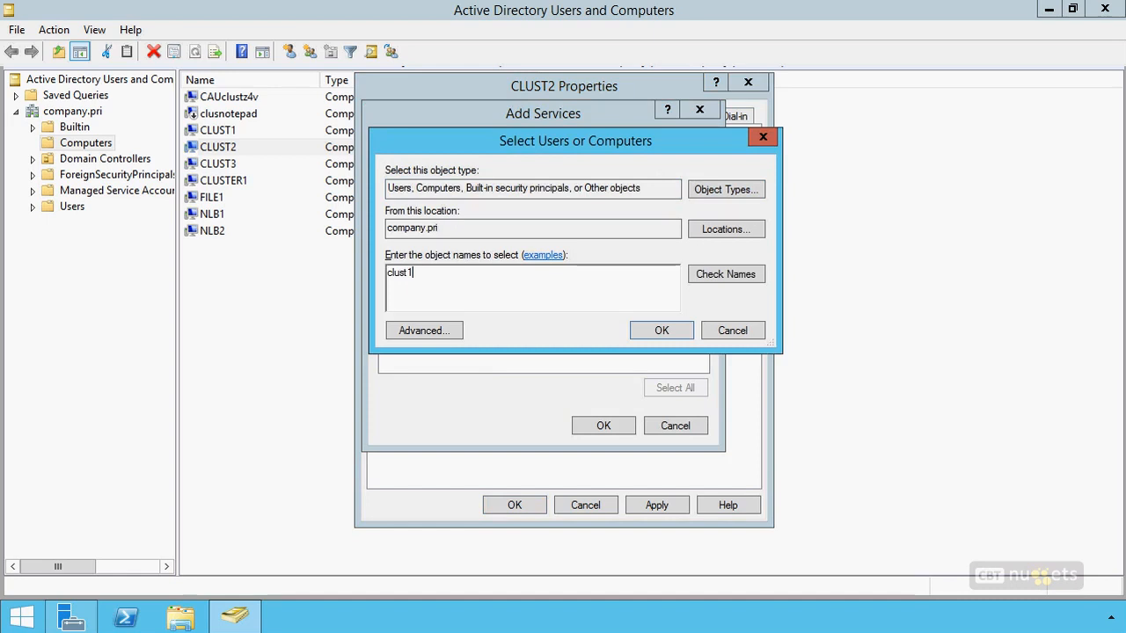
{"action": "left_click", "coordinate": [639, 333]}
{"action": "left_click", "coordinate": [398, 294]}
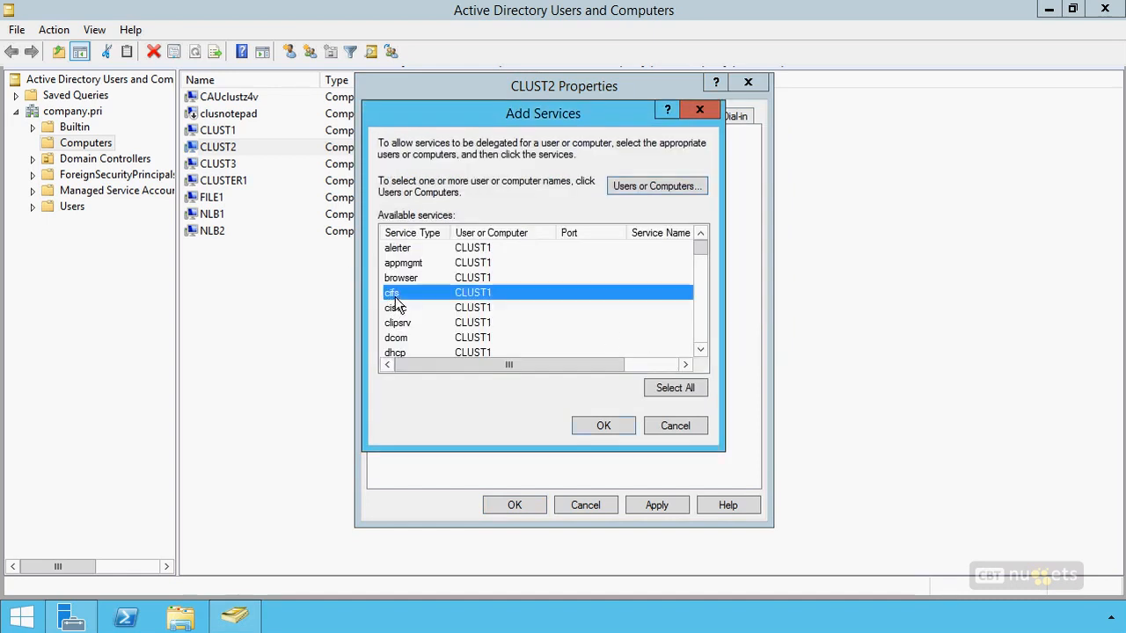
{"action": "left_click_drag", "start_coordinate": [702, 252], "coordinate": [701, 278]}
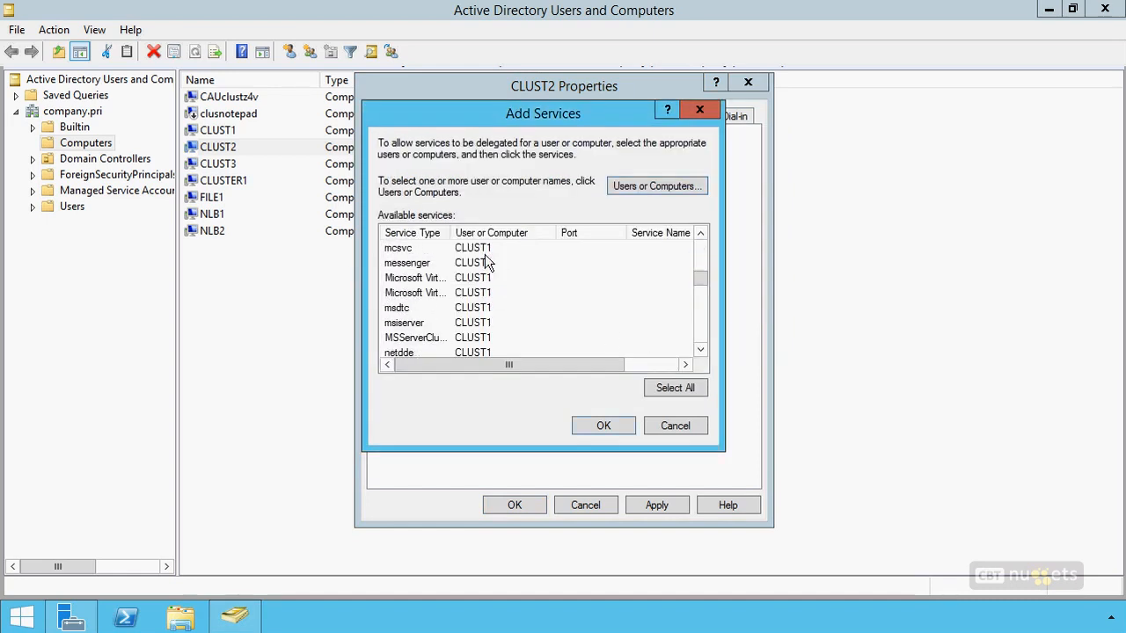
{"action": "left_click_drag", "start_coordinate": [450, 233], "coordinate": [568, 239]}
{"action": "left_click", "coordinate": [503, 294], "text": "ctrl"}
{"action": "left_click", "coordinate": [600, 428]}
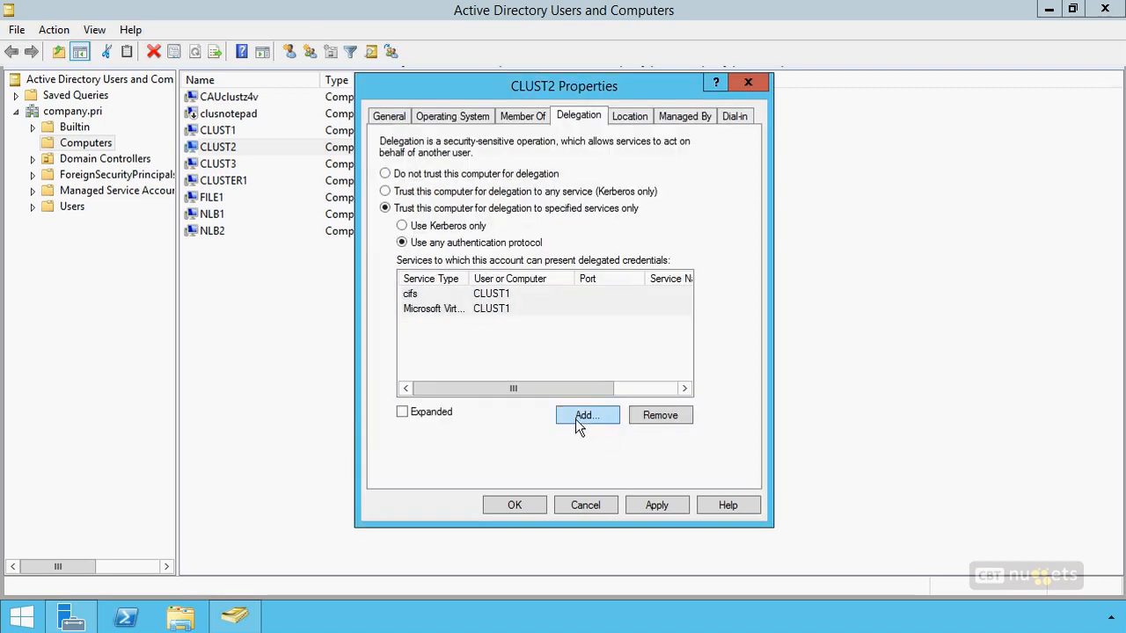
{"action": "left_click", "coordinate": [583, 417]}
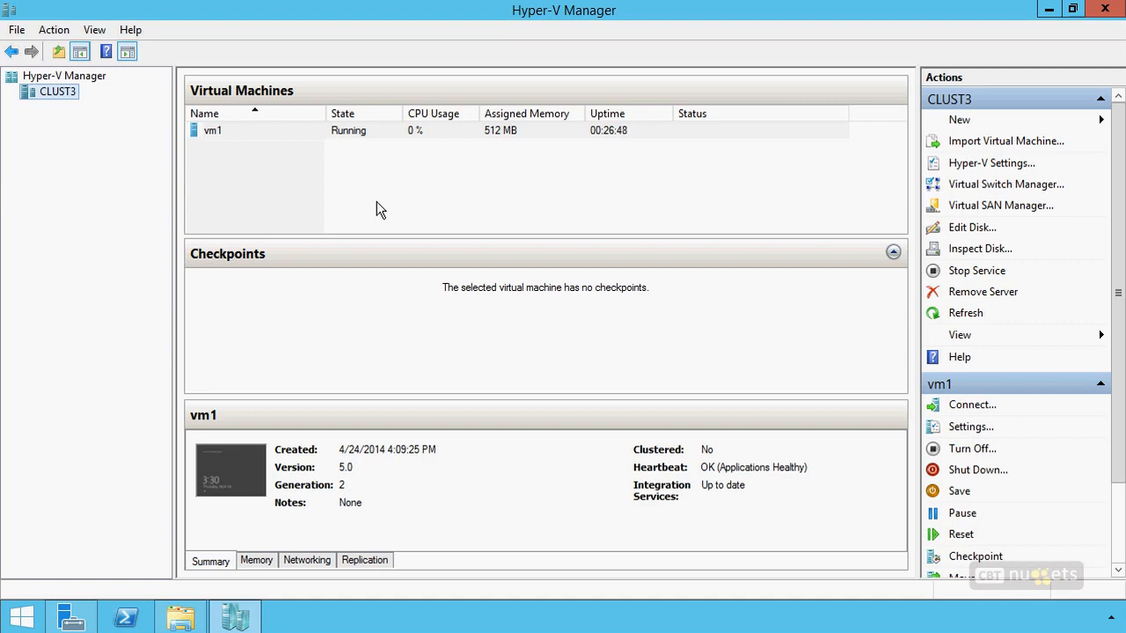
In Hyper-V Manager, start moving virtual machine vm1 to another host, with clust2 as the destination computer.
{"action": "right_click", "coordinate": [359, 130]}
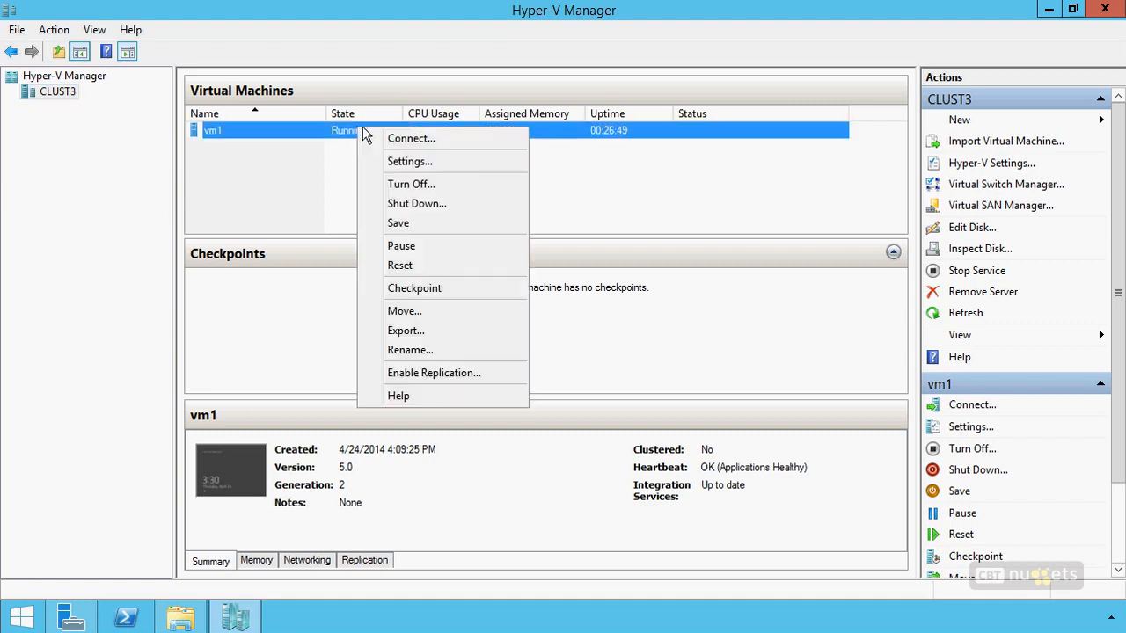
{"action": "left_click", "coordinate": [395, 314]}
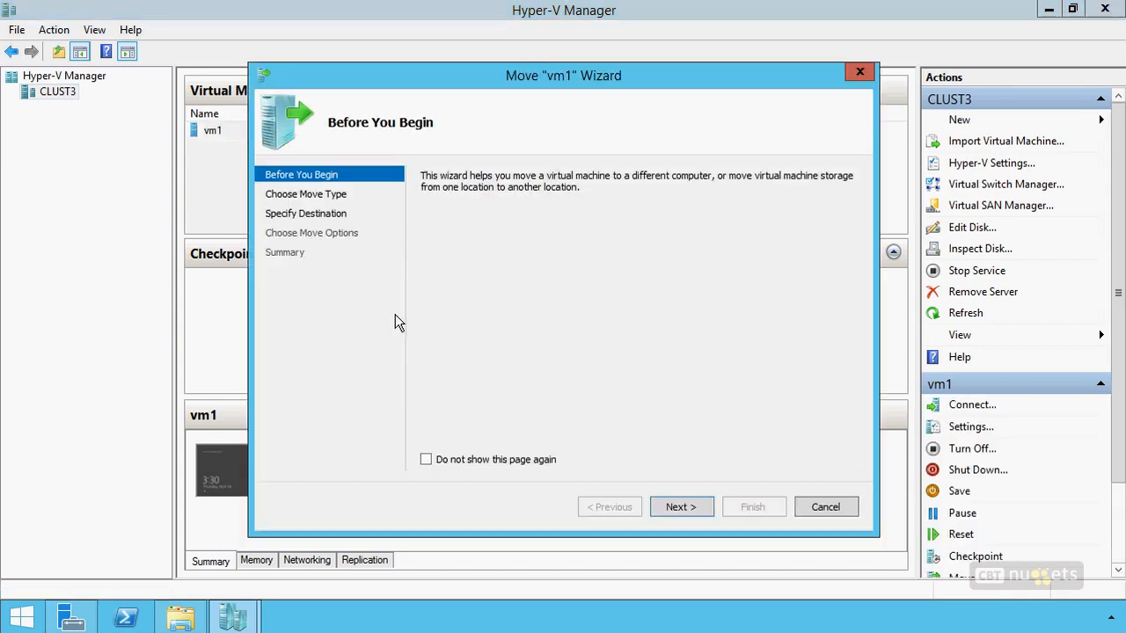
{"action": "left_click", "coordinate": [700, 509]}
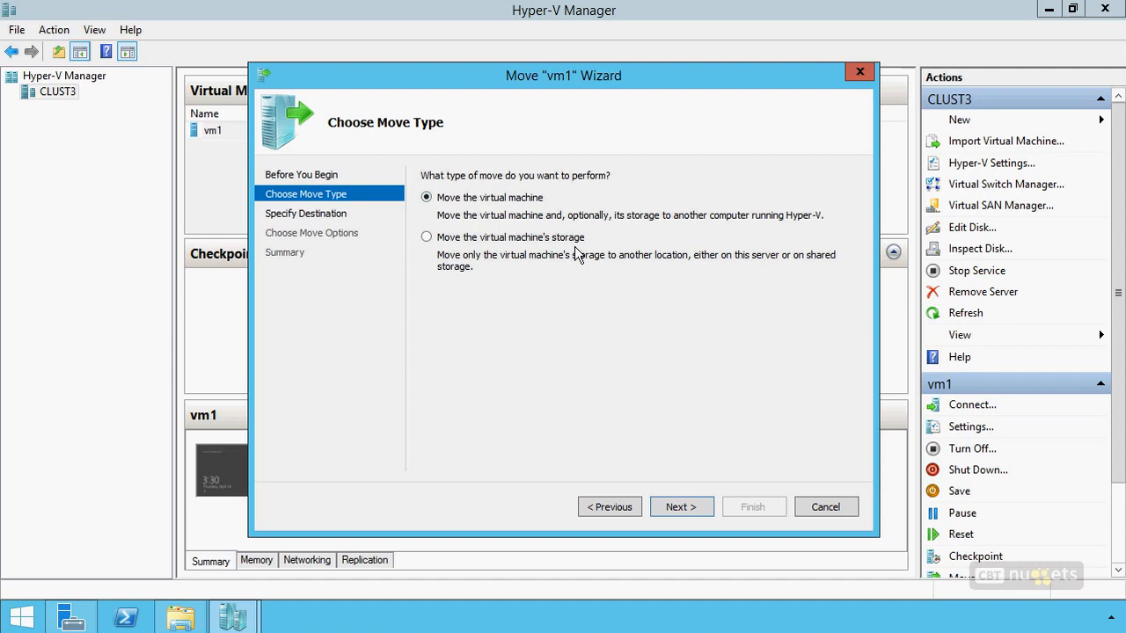
{"action": "left_click", "coordinate": [671, 507]}
{"action": "left_click", "coordinate": [823, 198]}
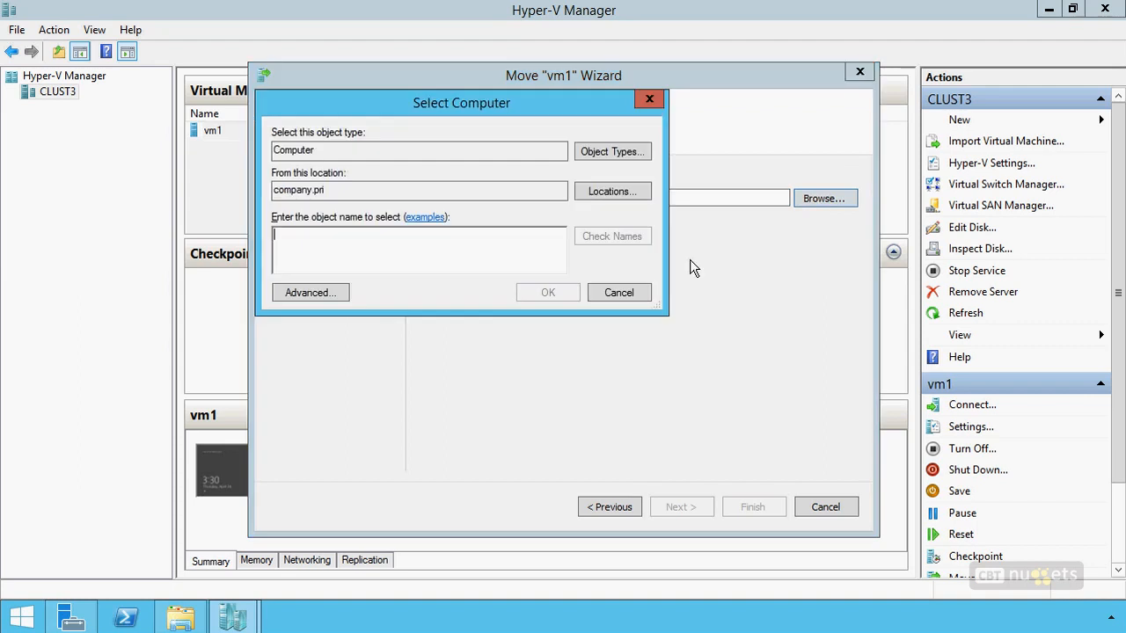
{"action": "type", "text": "clust2"}
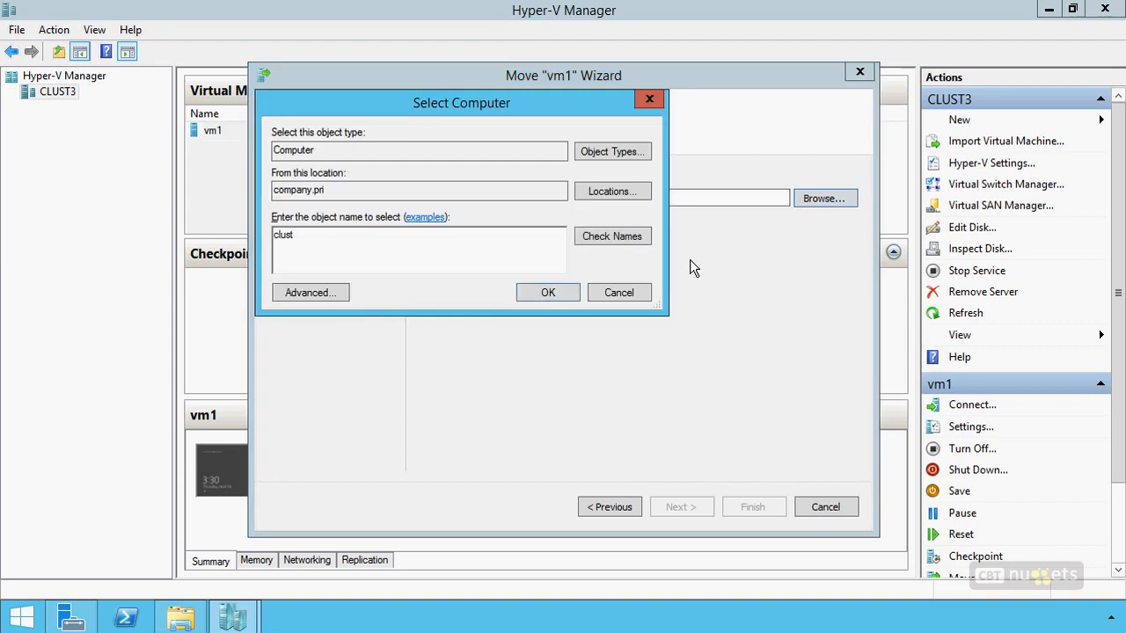
{"action": "key", "text": "ctrl+k"}
{"action": "left_click", "coordinate": [550, 288]}
{"action": "left_click", "coordinate": [681, 507]}
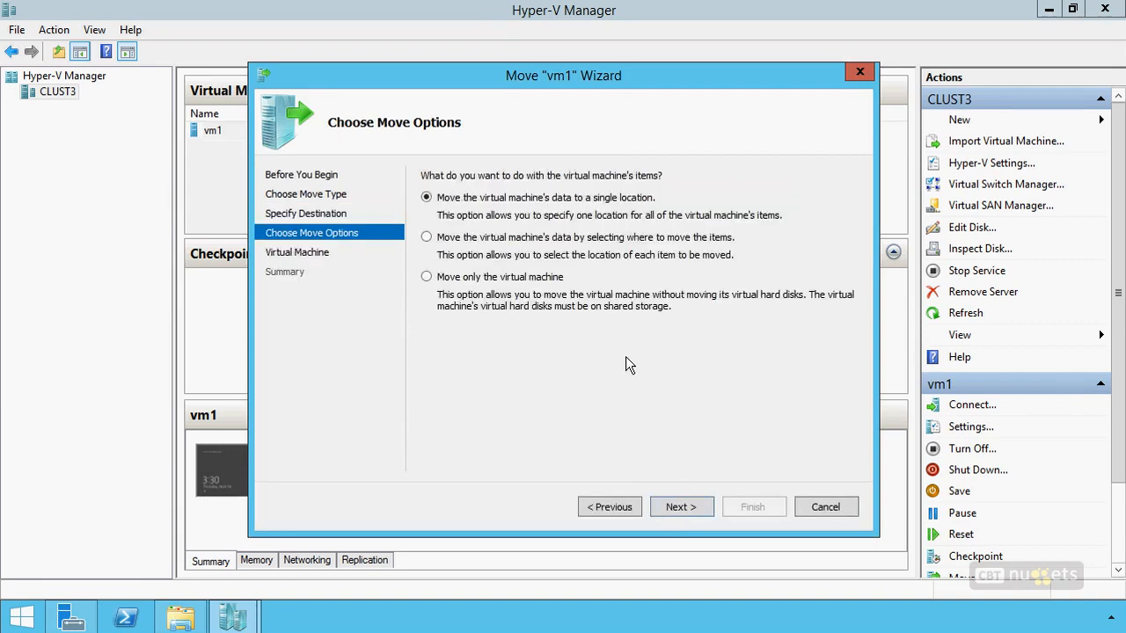
Try the options to move only the virtual machine and to move its data to a single location, and cancel the move.
{"action": "left_click", "coordinate": [537, 279]}
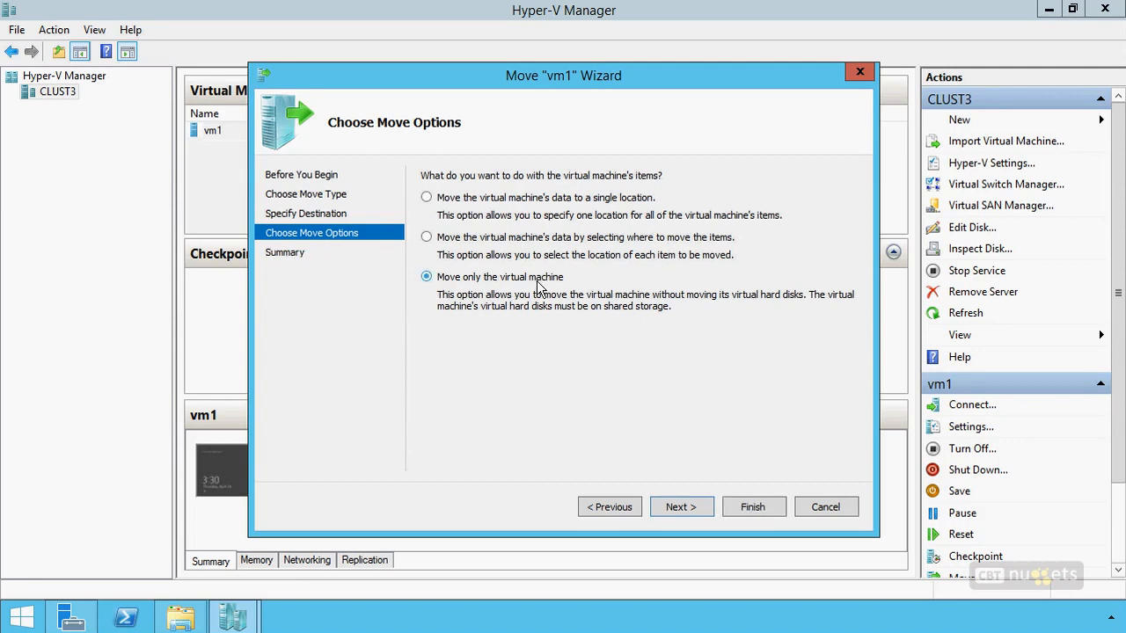
{"action": "left_click", "coordinate": [544, 198]}
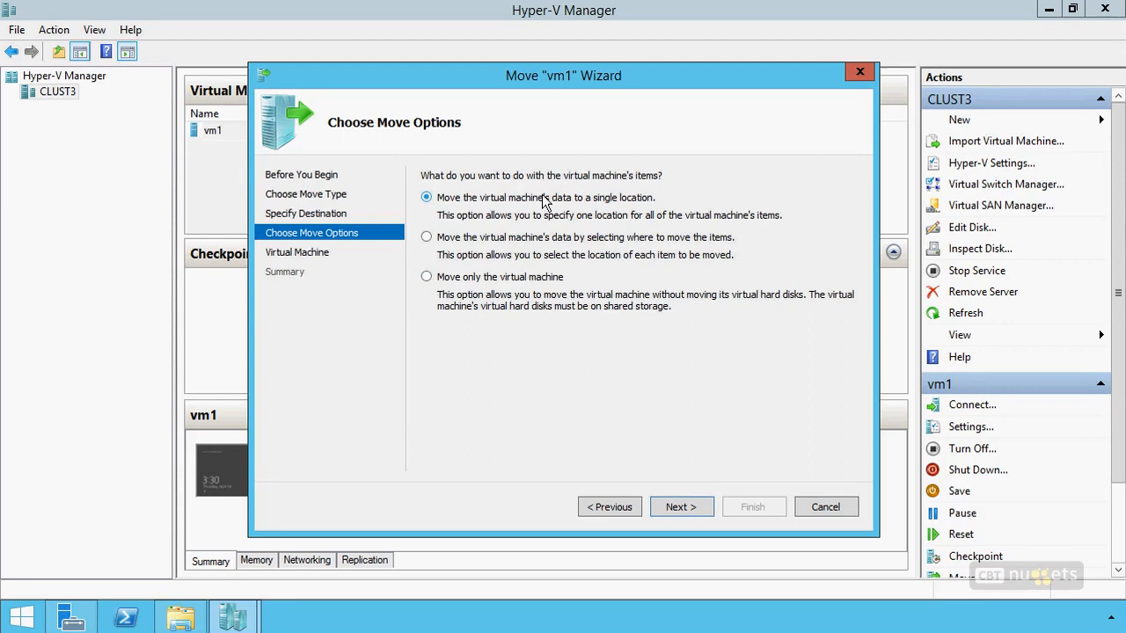
{"action": "left_click", "coordinate": [840, 507]}
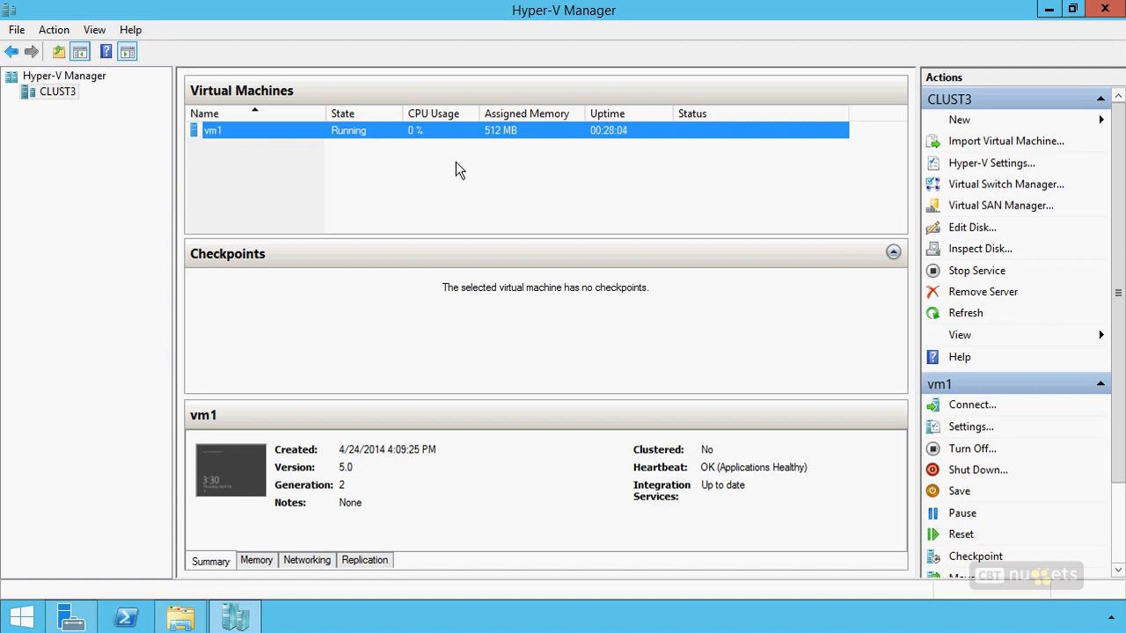
Look at the export location option for vm1, and cancel the export.
{"action": "right_click", "coordinate": [406, 131]}
{"action": "left_click", "coordinate": [440, 329]}
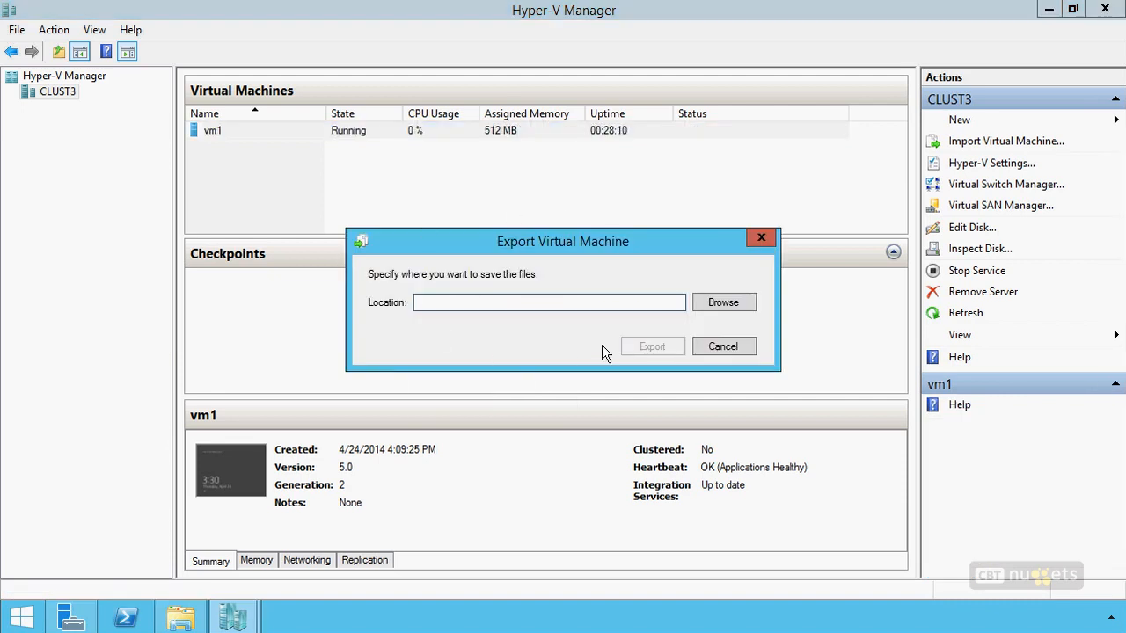
{"action": "left_click", "coordinate": [729, 350]}
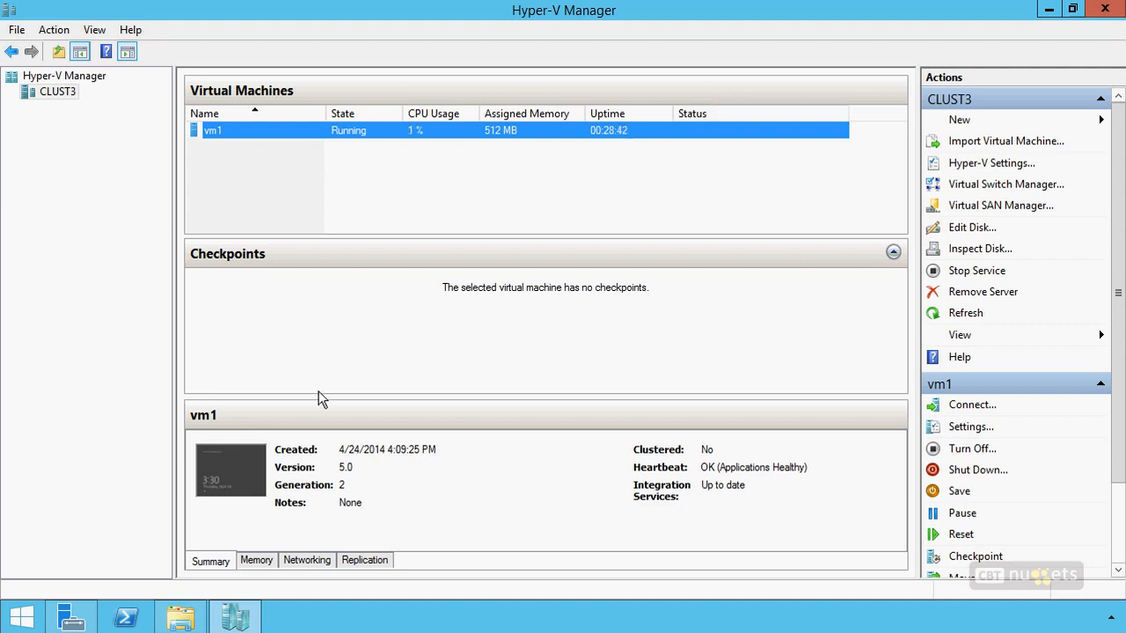
Switch to Failover Cluster Manager through Server Manager, maximize it, and show the roles of cluster1.company.pri.
{"action": "left_click", "coordinate": [235, 618]}
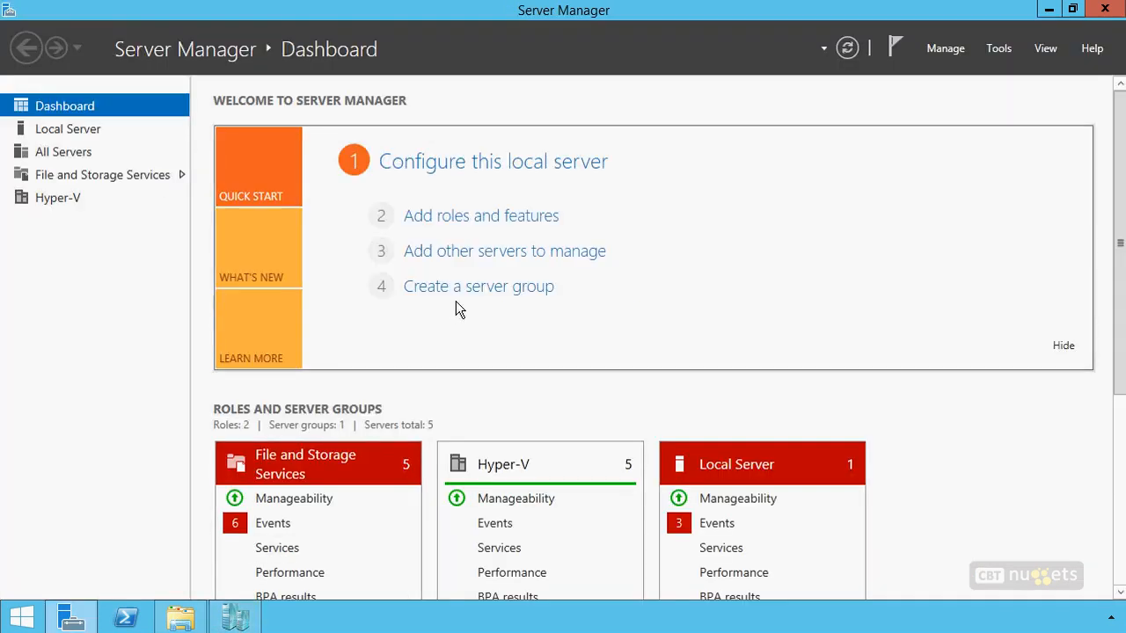
{"action": "left_click", "coordinate": [999, 50]}
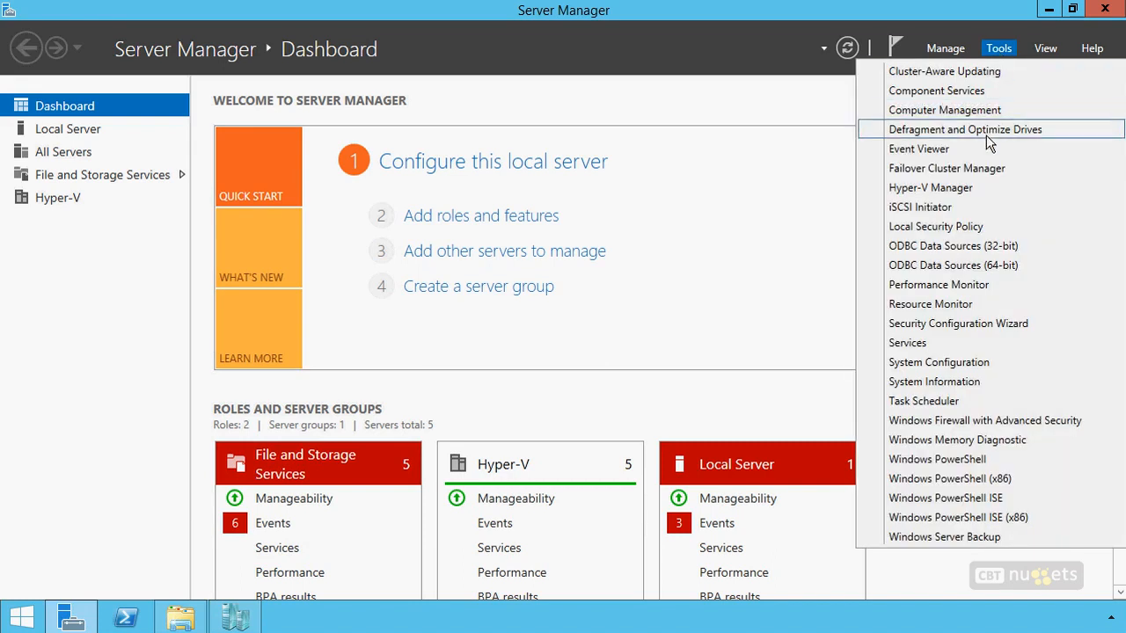
{"action": "left_click", "coordinate": [934, 165]}
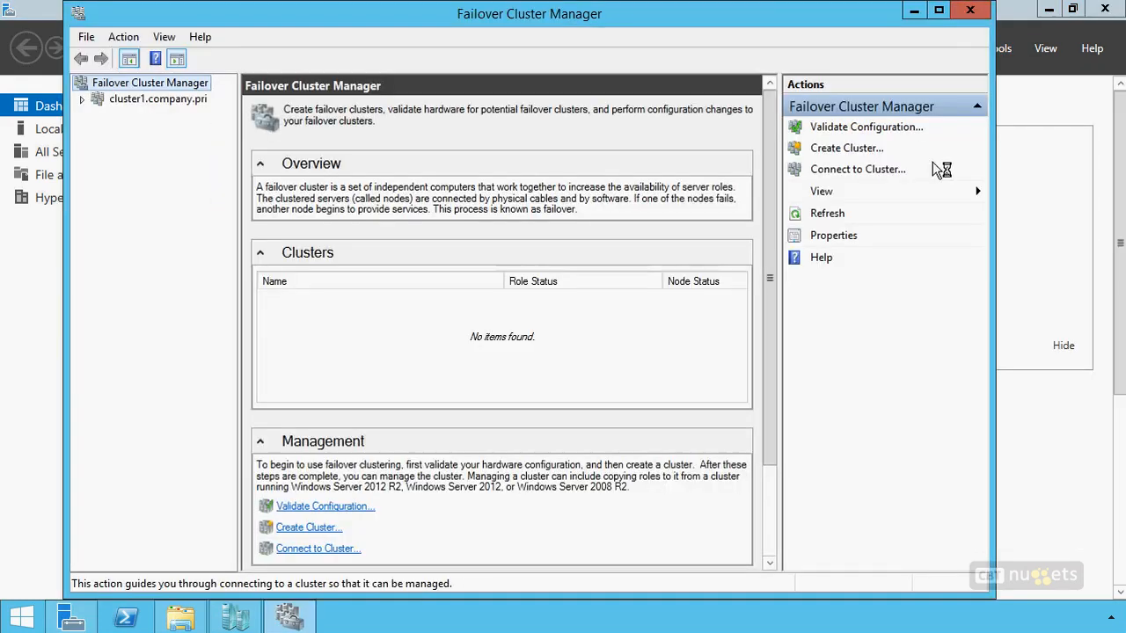
{"action": "left_click", "coordinate": [939, 10]}
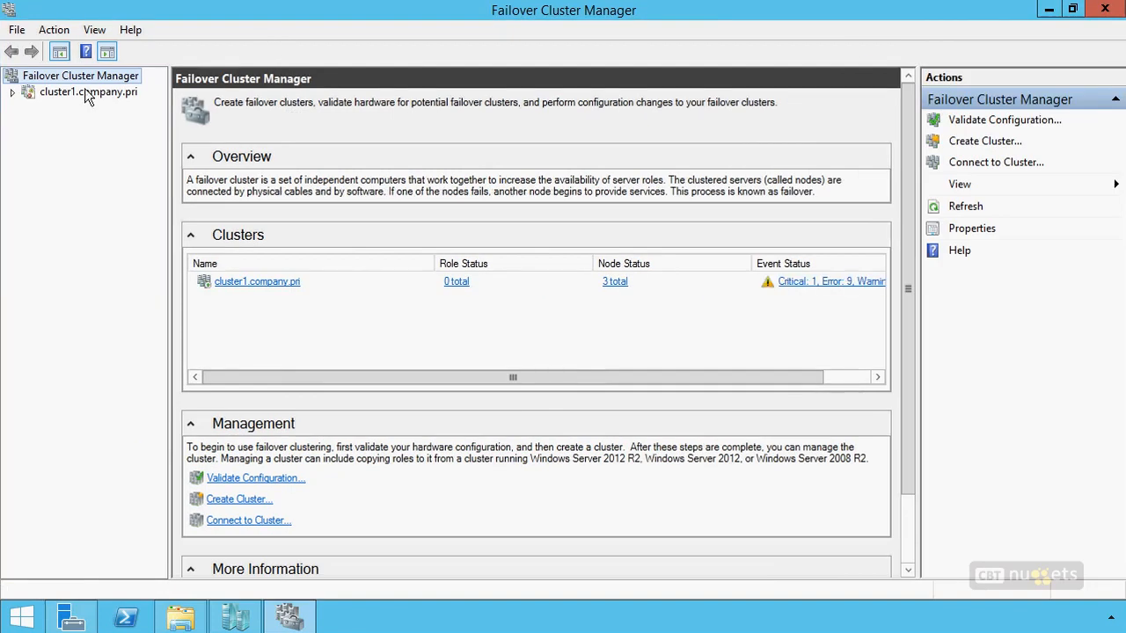
{"action": "left_click", "coordinate": [13, 92]}
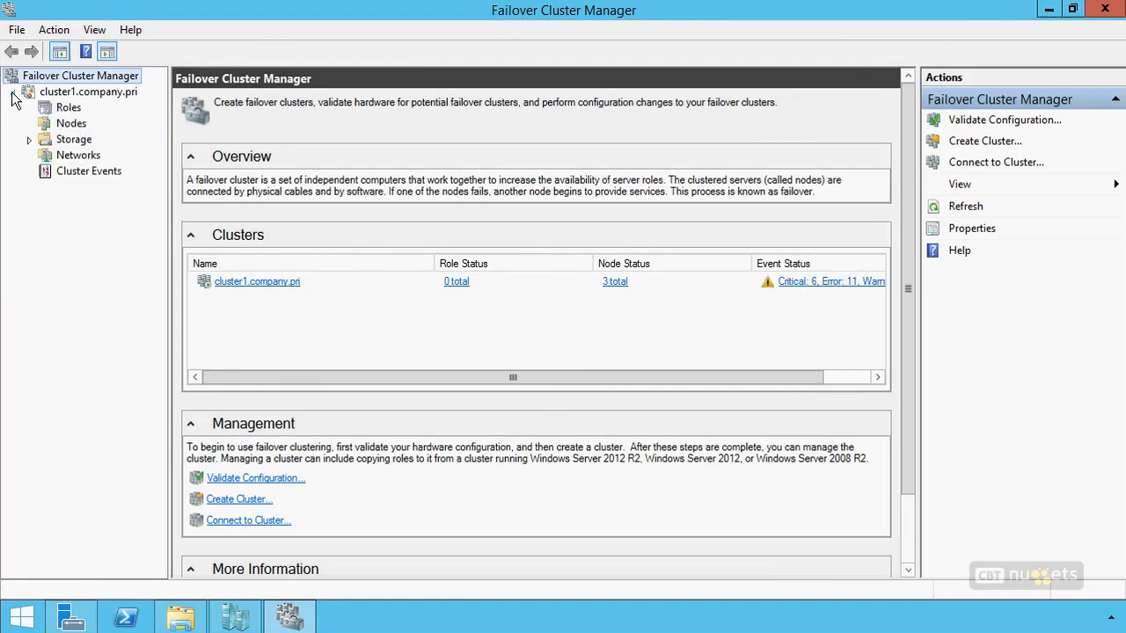
{"action": "left_click", "coordinate": [68, 107]}
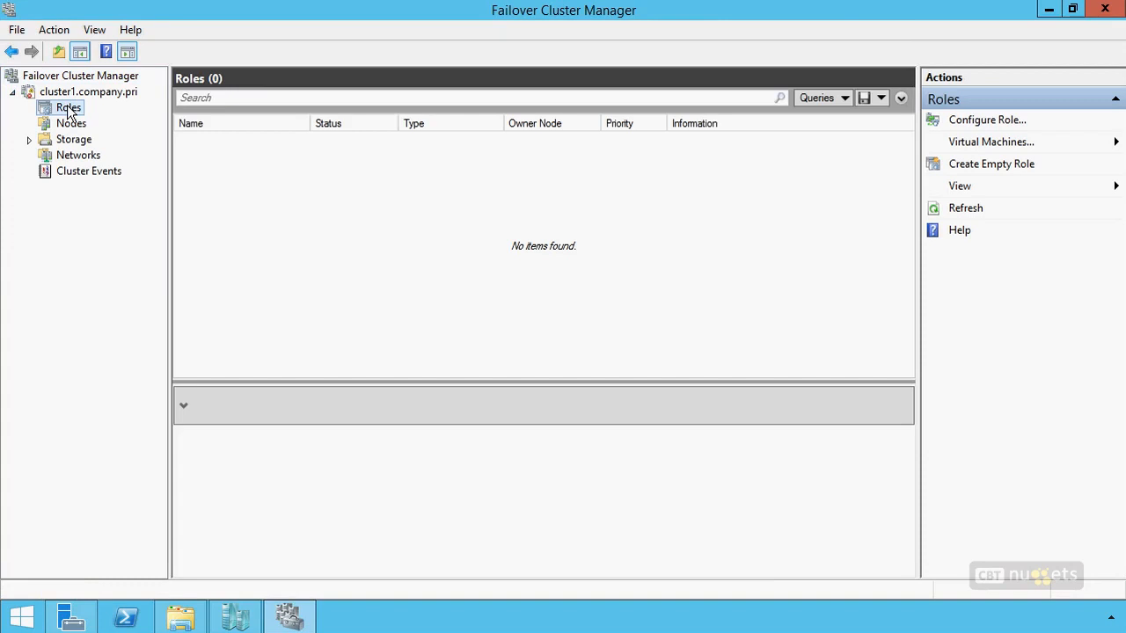
Configure a Virtual Machine role for high availability in the cluster, selecting vm1 as the virtual machine.
{"action": "right_click", "coordinate": [68, 109]}
{"action": "left_click", "coordinate": [101, 117]}
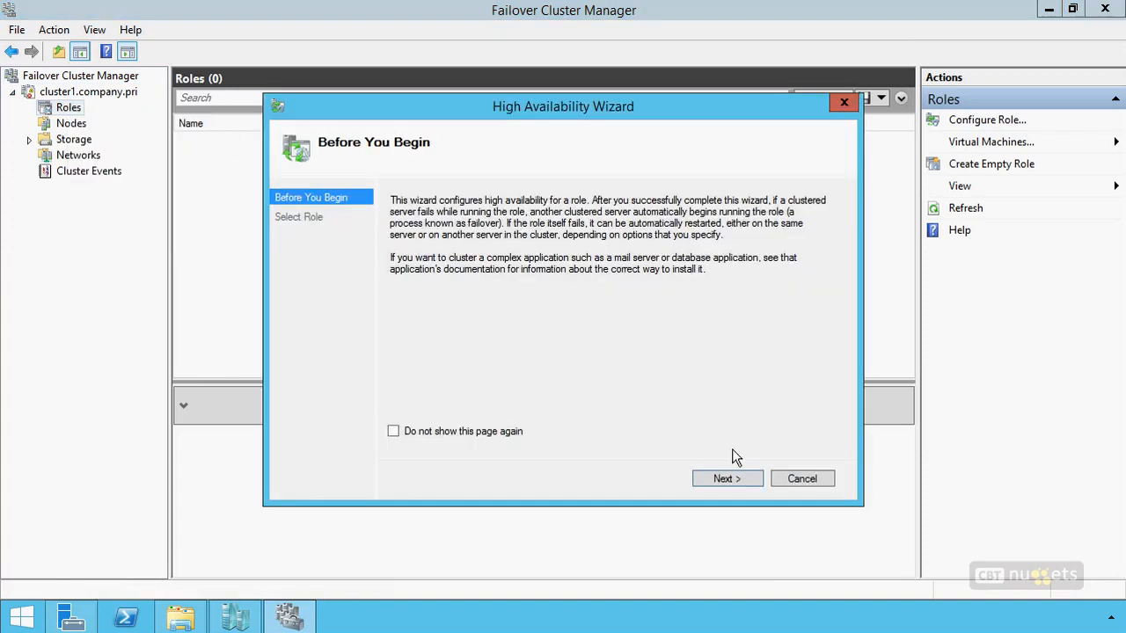
{"action": "left_click", "coordinate": [726, 481]}
{"action": "scroll", "coordinate": [644, 276], "scroll_direction": "down", "scroll_amount": 2}
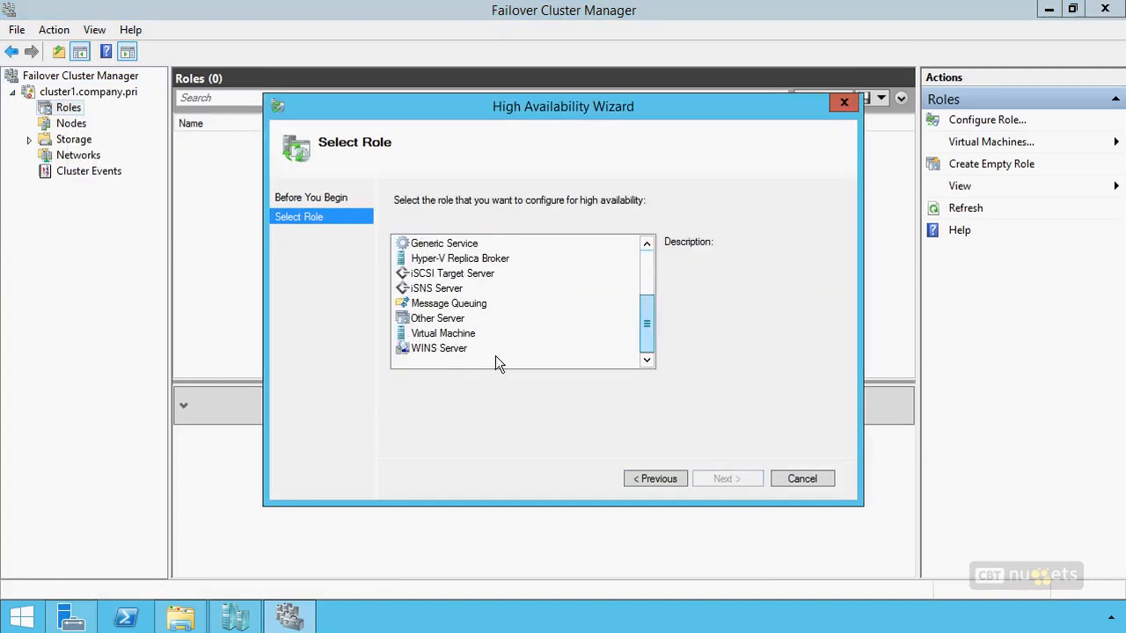
{"action": "left_click", "coordinate": [457, 334]}
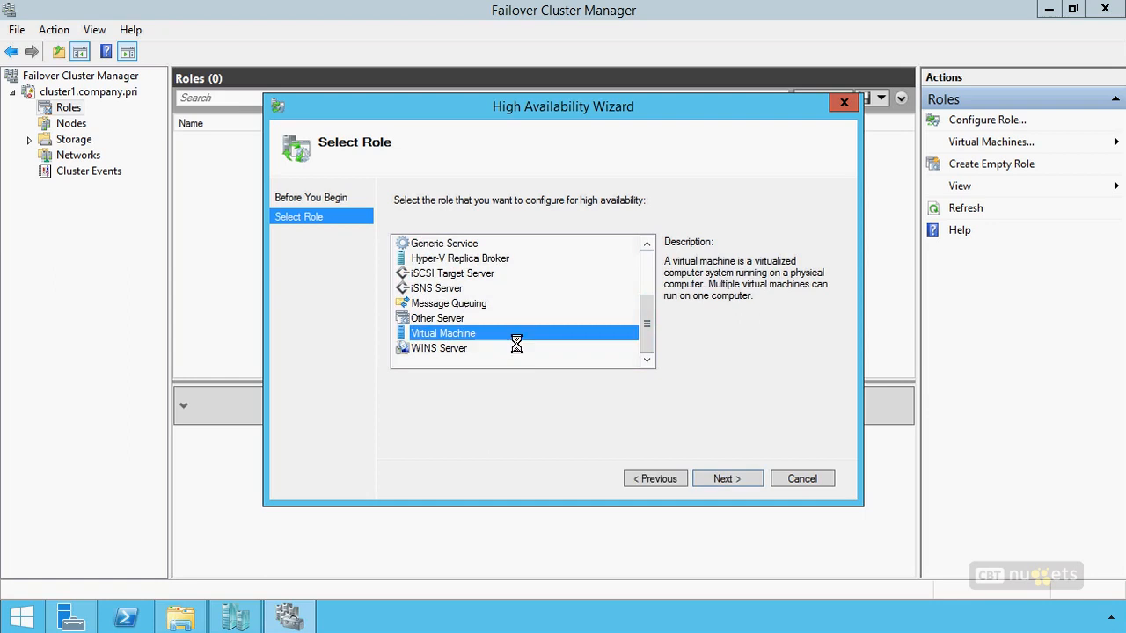
{"action": "left_click", "coordinate": [729, 482]}
{"action": "left_click", "coordinate": [397, 246]}
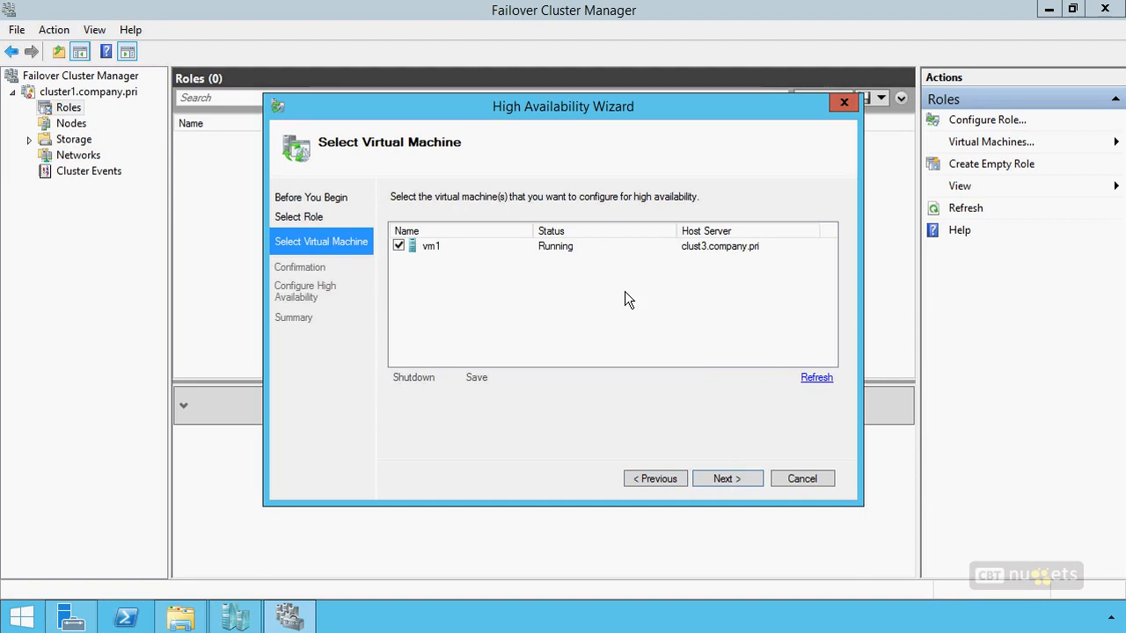
{"action": "left_click", "coordinate": [729, 477]}
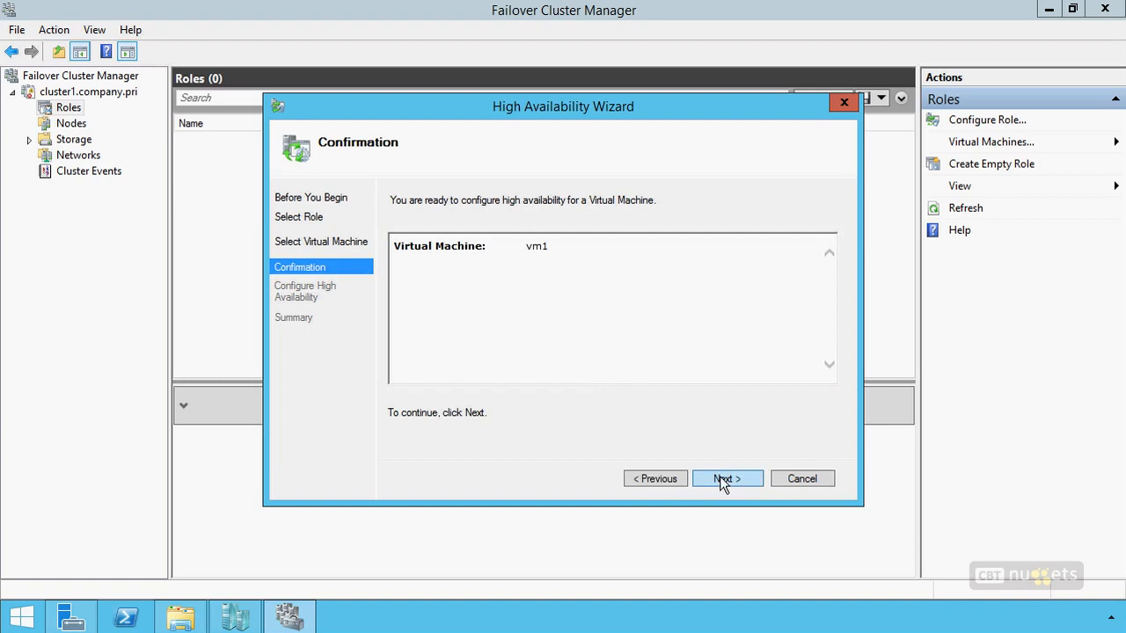
{"action": "left_click", "coordinate": [723, 481]}
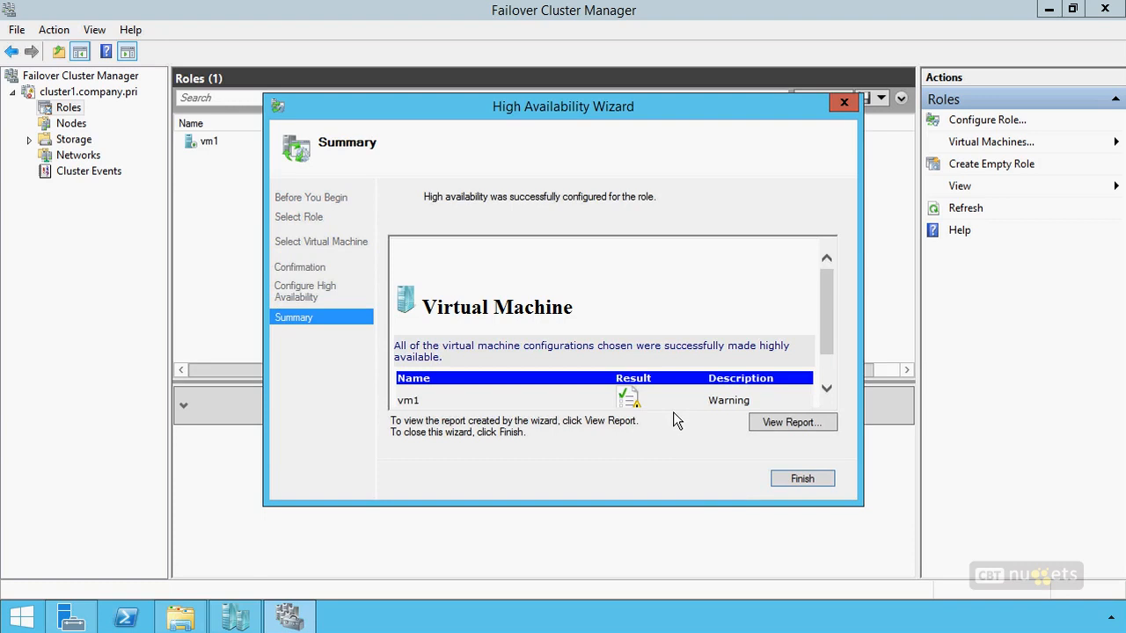
Examine the High Availability Wizard's full report for the warning on vm1, and finish the wizard.
{"action": "left_click_drag", "start_coordinate": [826, 296], "coordinate": [829, 330]}
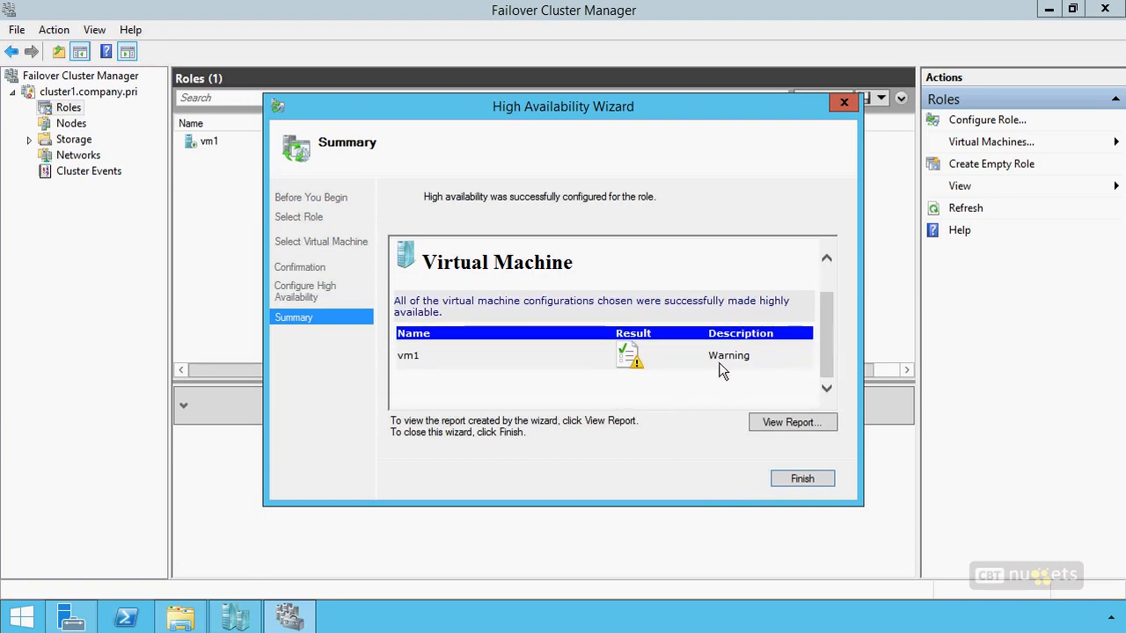
{"action": "left_click", "coordinate": [793, 424]}
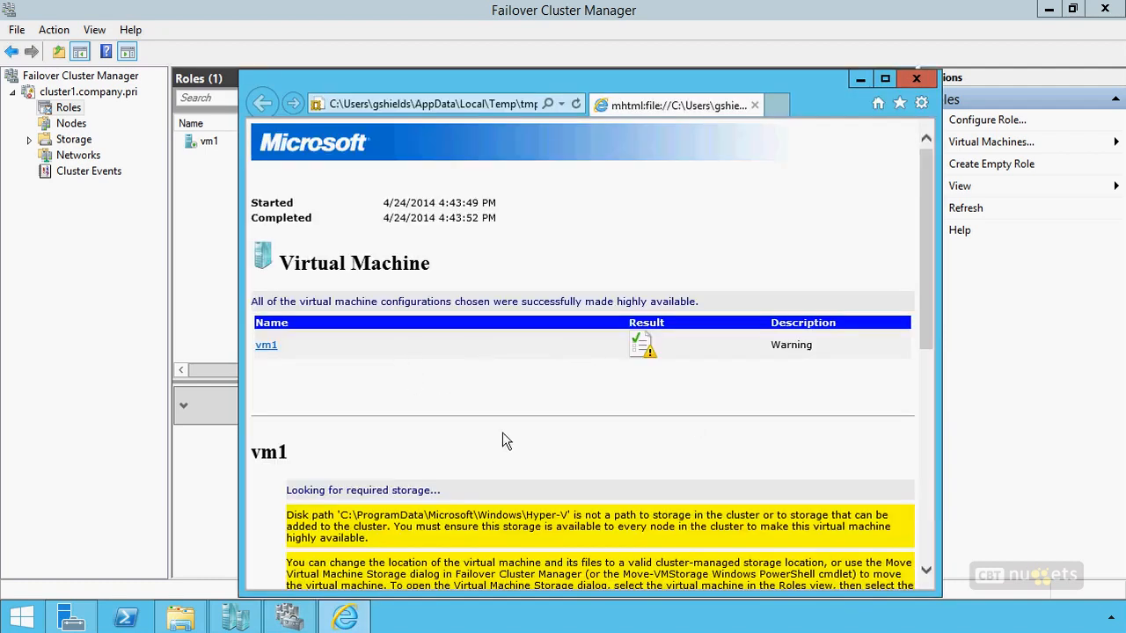
{"action": "scroll", "coordinate": [502, 433], "scroll_direction": "down", "scroll_amount": 3}
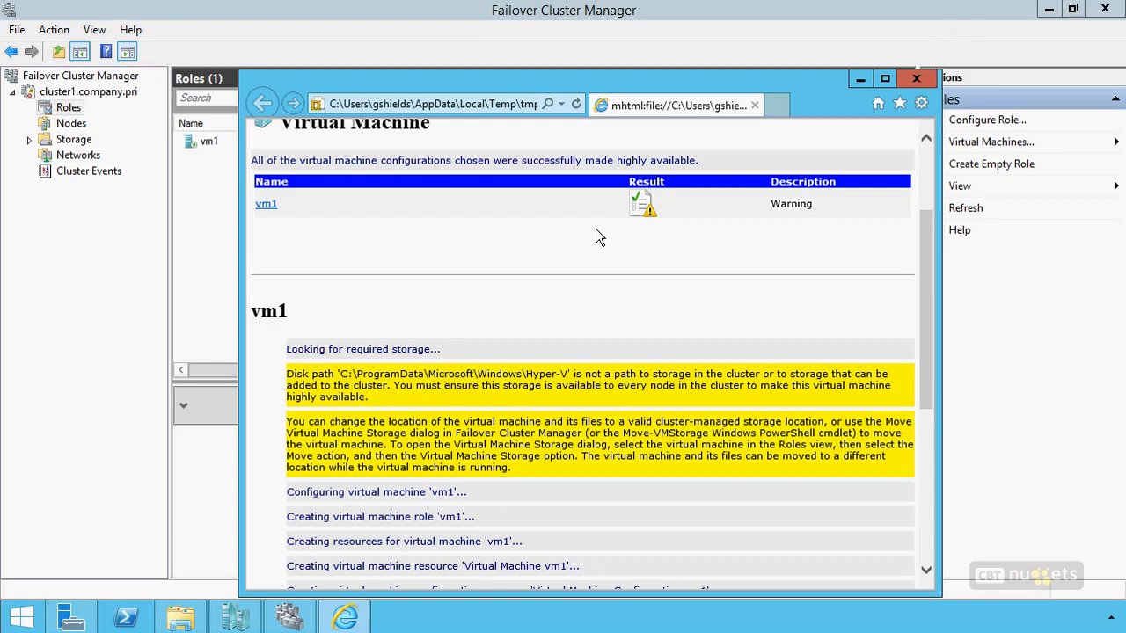
{"action": "left_click", "coordinate": [916, 79]}
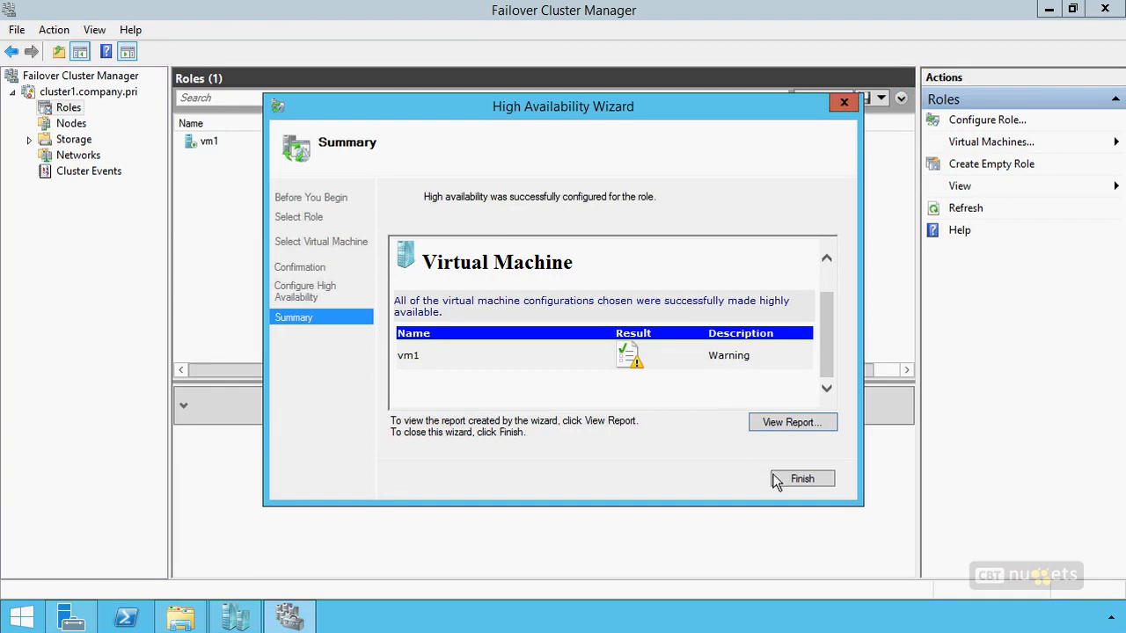
{"action": "left_click", "coordinate": [803, 479]}
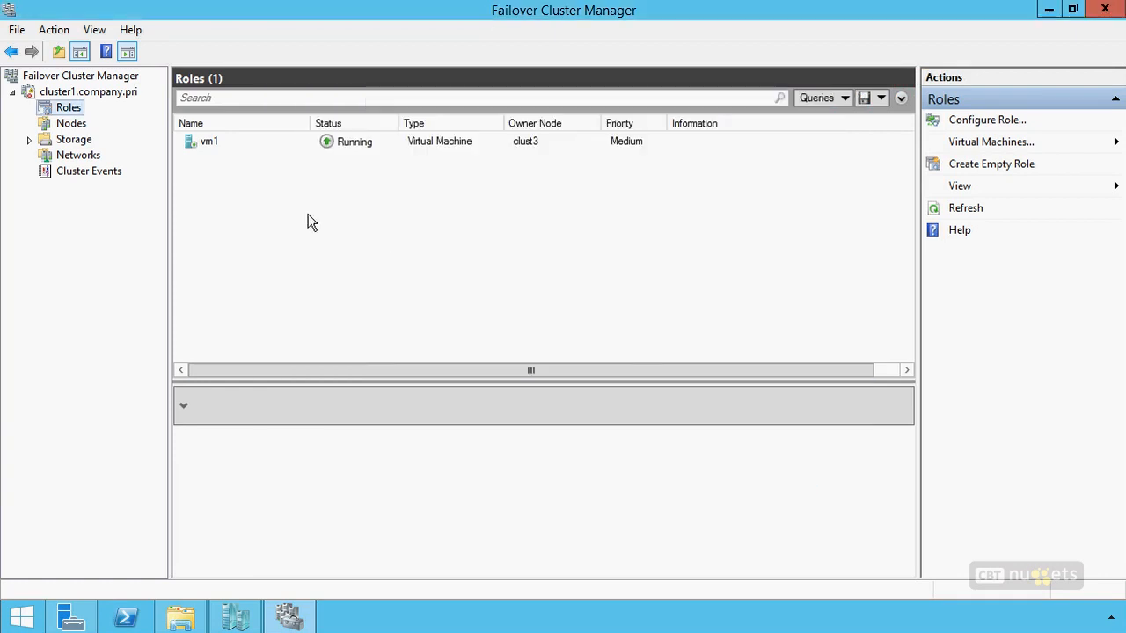
Move all storage of virtual machine vm1 to Volume1 in Cluster Storage, and start the storage migration.
{"action": "left_click", "coordinate": [436, 142]}
{"action": "right_click", "coordinate": [436, 142]}
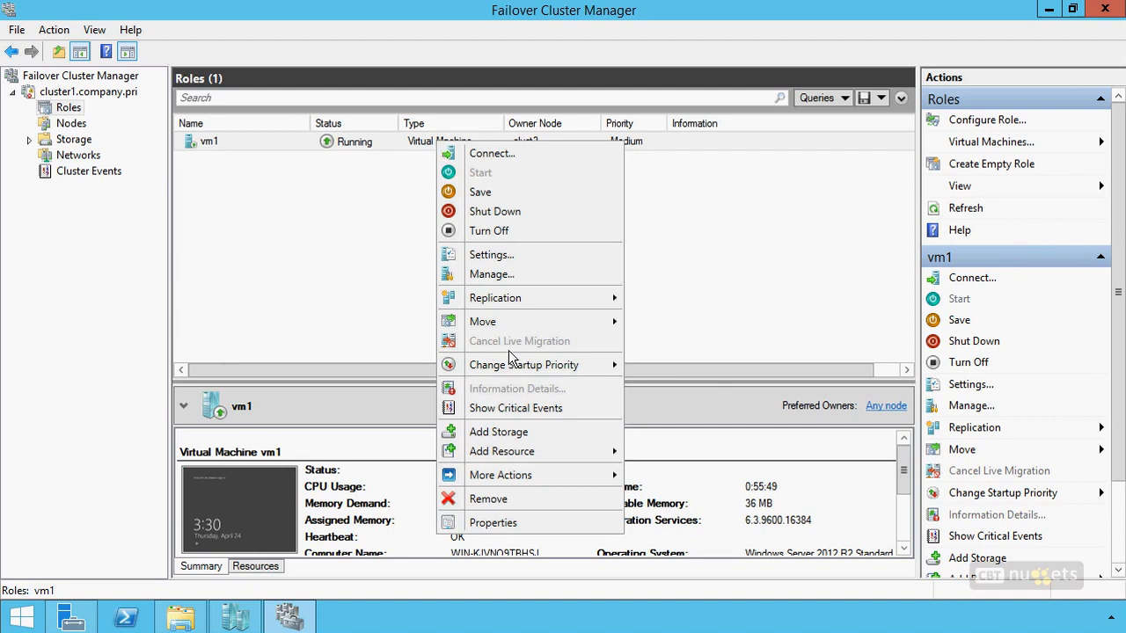
{"action": "mouse_move", "coordinate": [517, 323]}
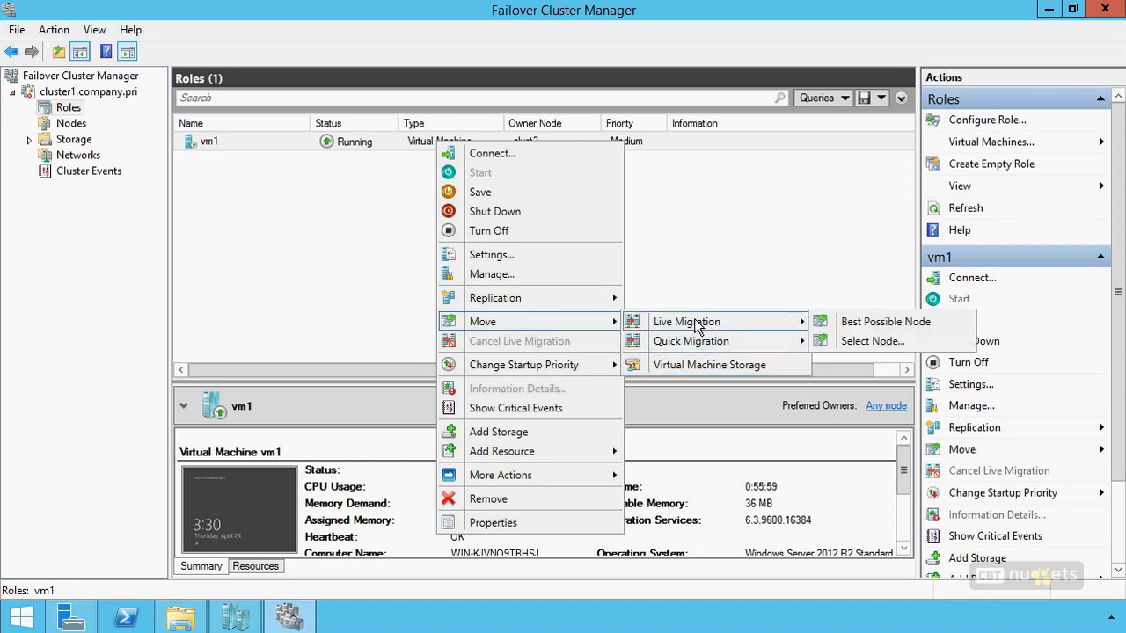
{"action": "mouse_move", "coordinate": [695, 342]}
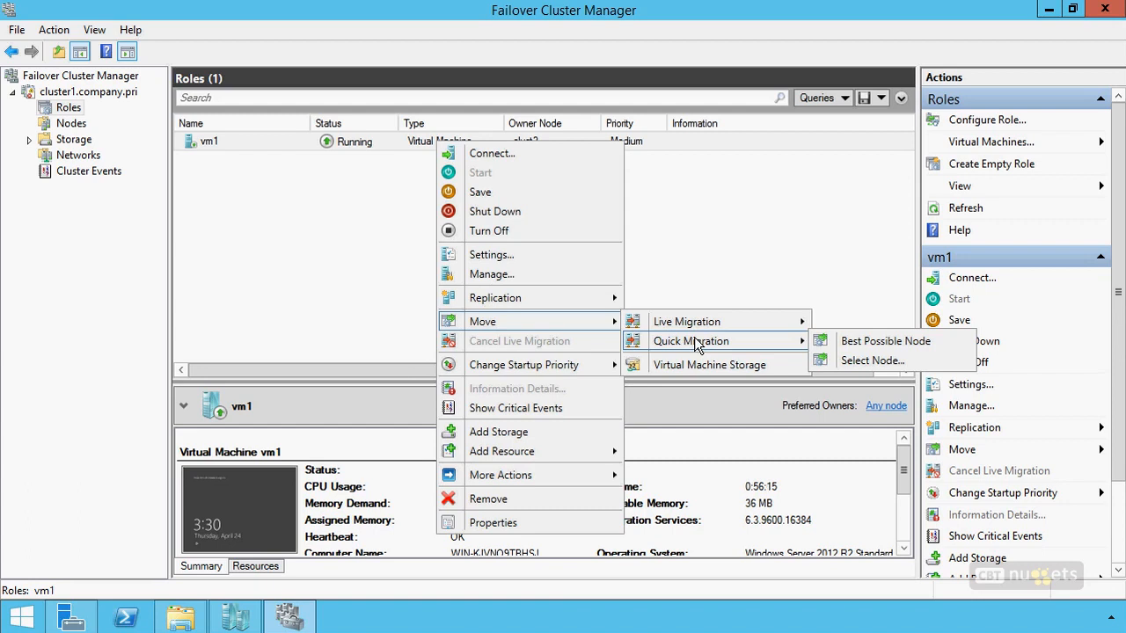
{"action": "left_click", "coordinate": [698, 366]}
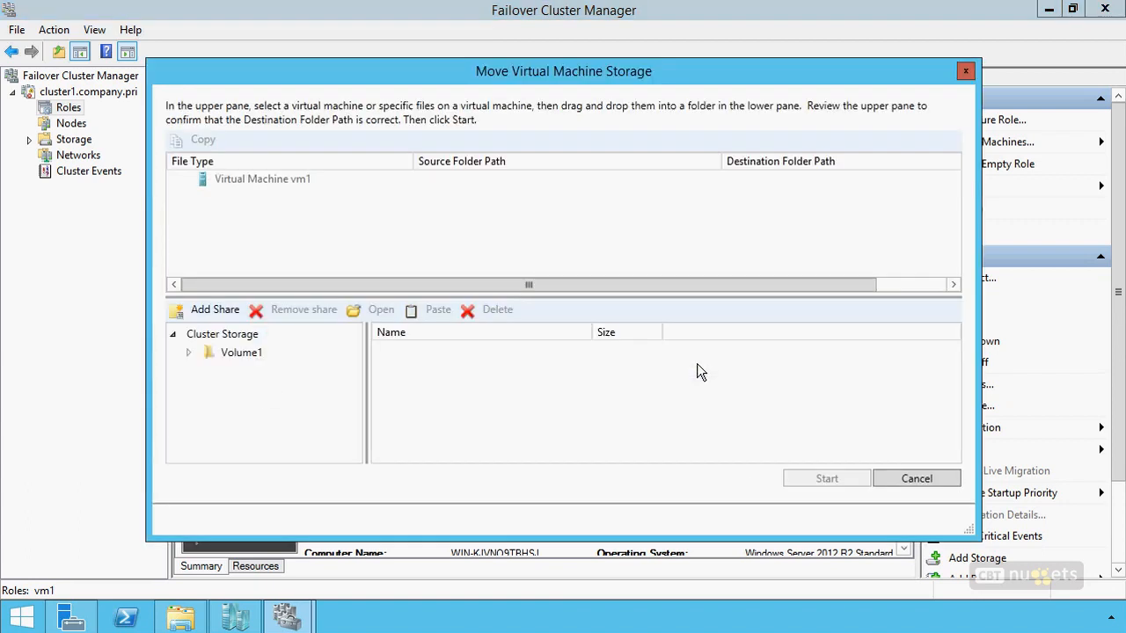
{"action": "left_click", "coordinate": [183, 180]}
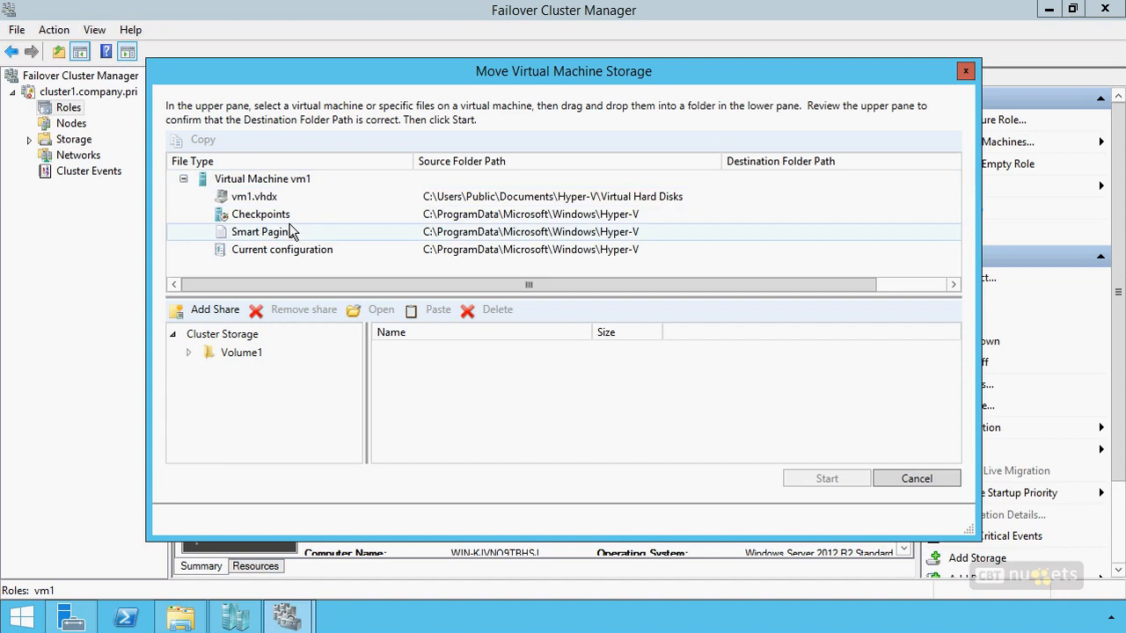
{"action": "left_click", "coordinate": [233, 353]}
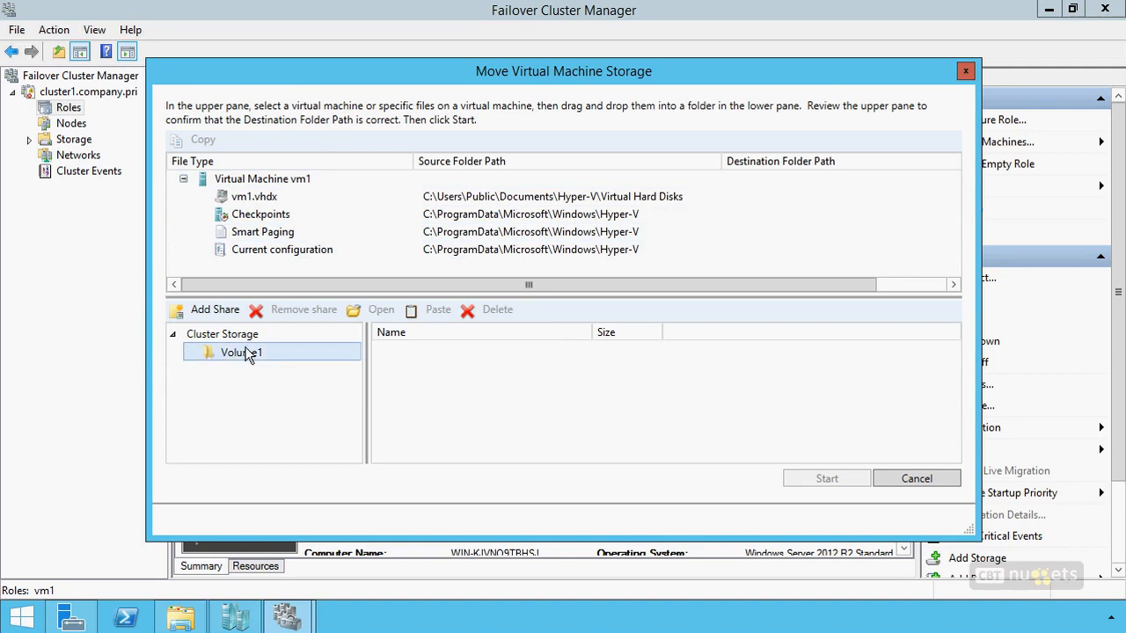
{"action": "left_click_drag", "start_coordinate": [267, 181], "coordinate": [251, 360]}
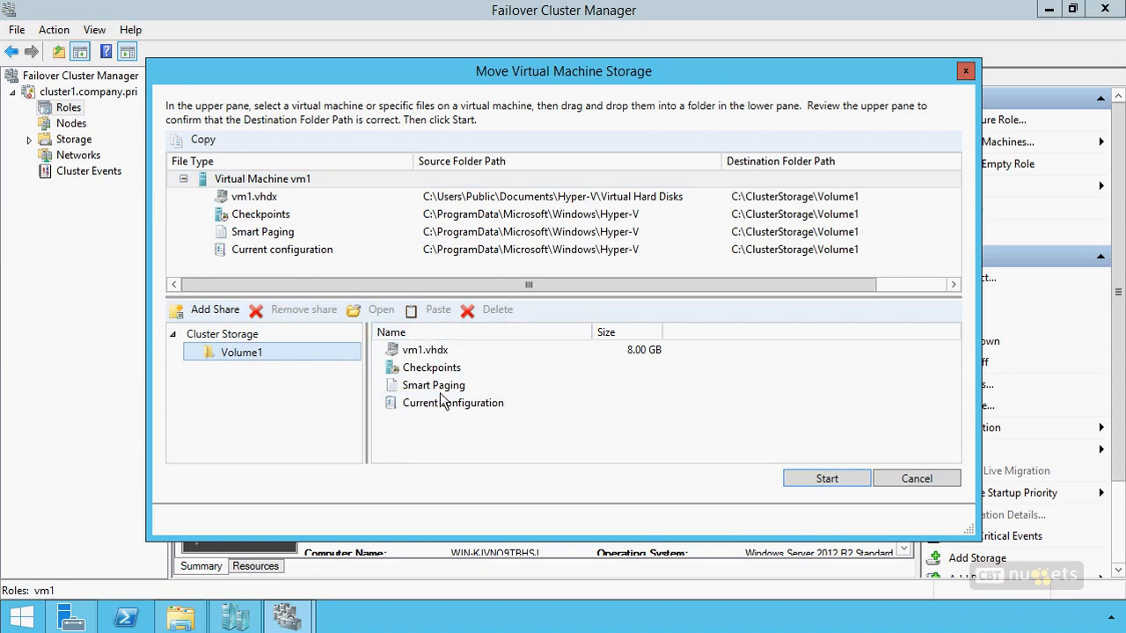
{"action": "left_click", "coordinate": [827, 478]}
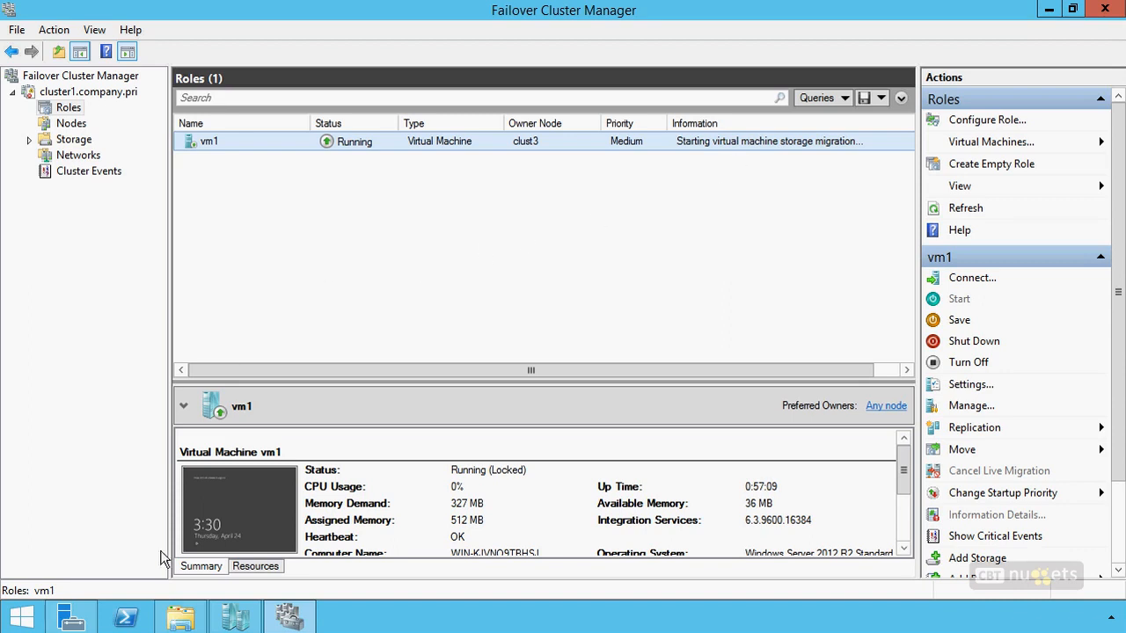
In File Explorer, check the vm1 files in C:\ClusterStorage\Volume1, and return to Failover Cluster Manager.
{"action": "left_click", "coordinate": [182, 619]}
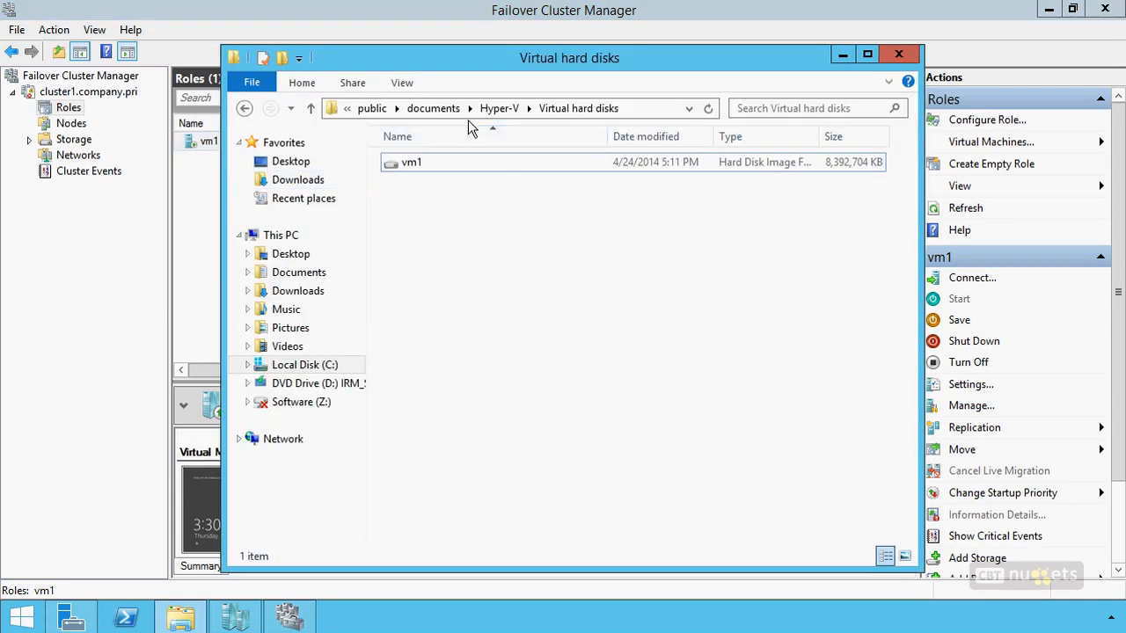
{"action": "left_click", "coordinate": [380, 109]}
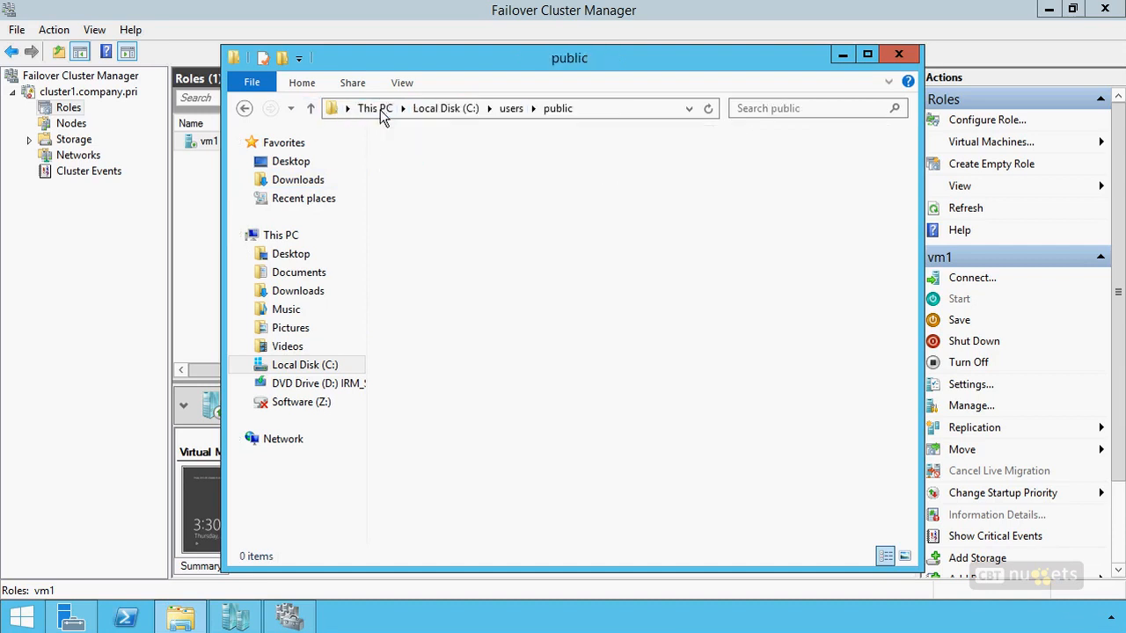
{"action": "left_click", "coordinate": [381, 109]}
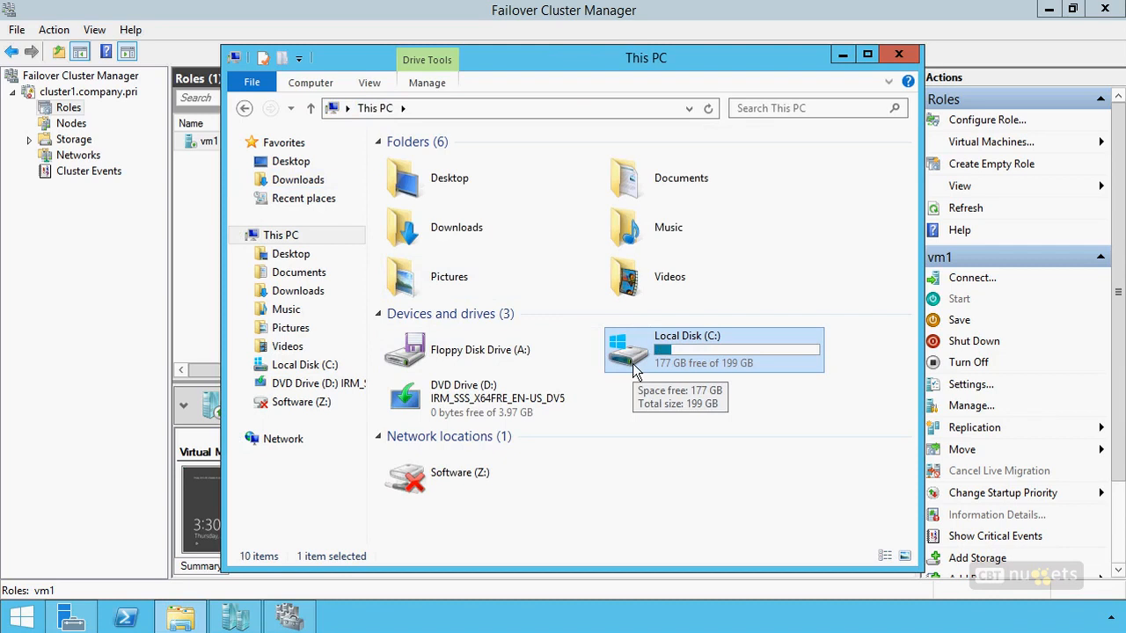
{"action": "double_click", "coordinate": [699, 340]}
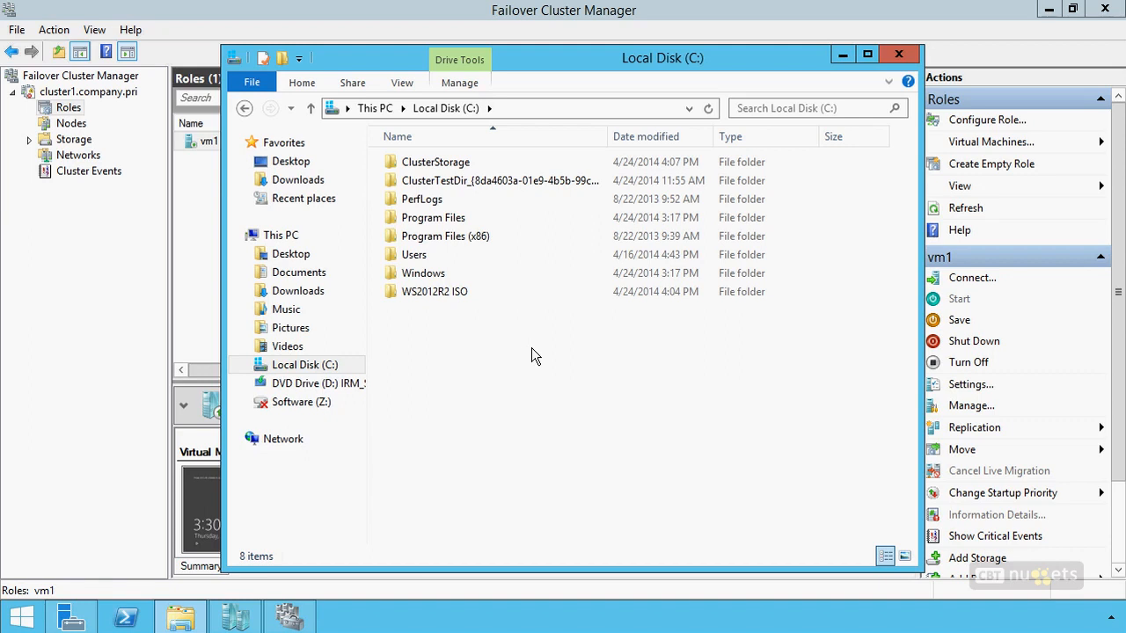
{"action": "left_click", "coordinate": [433, 166]}
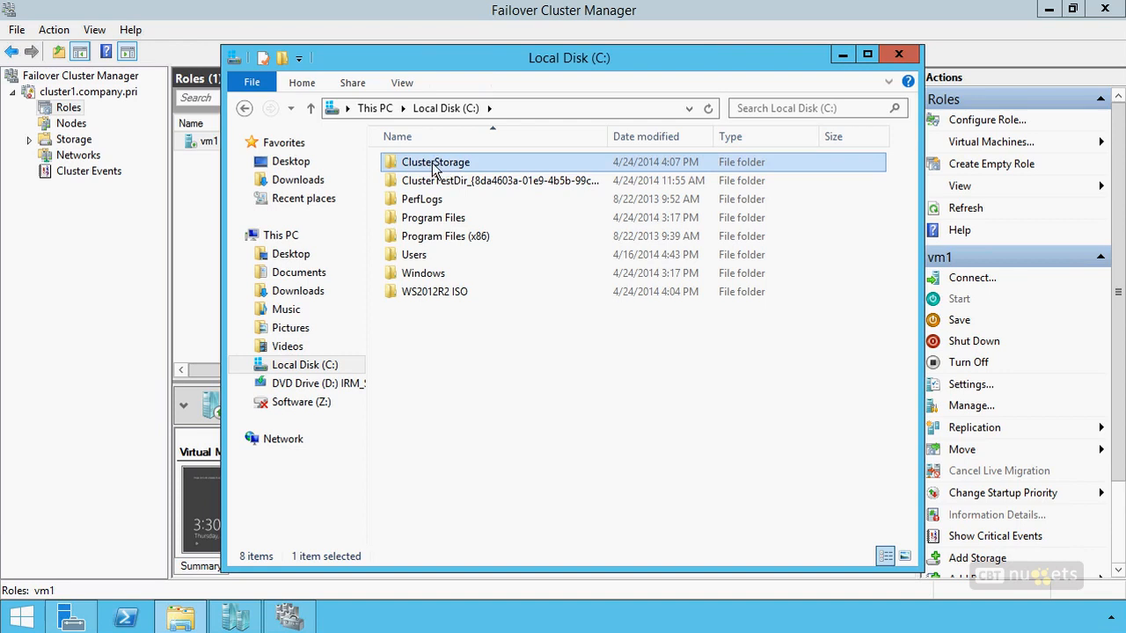
{"action": "double_click", "coordinate": [434, 166]}
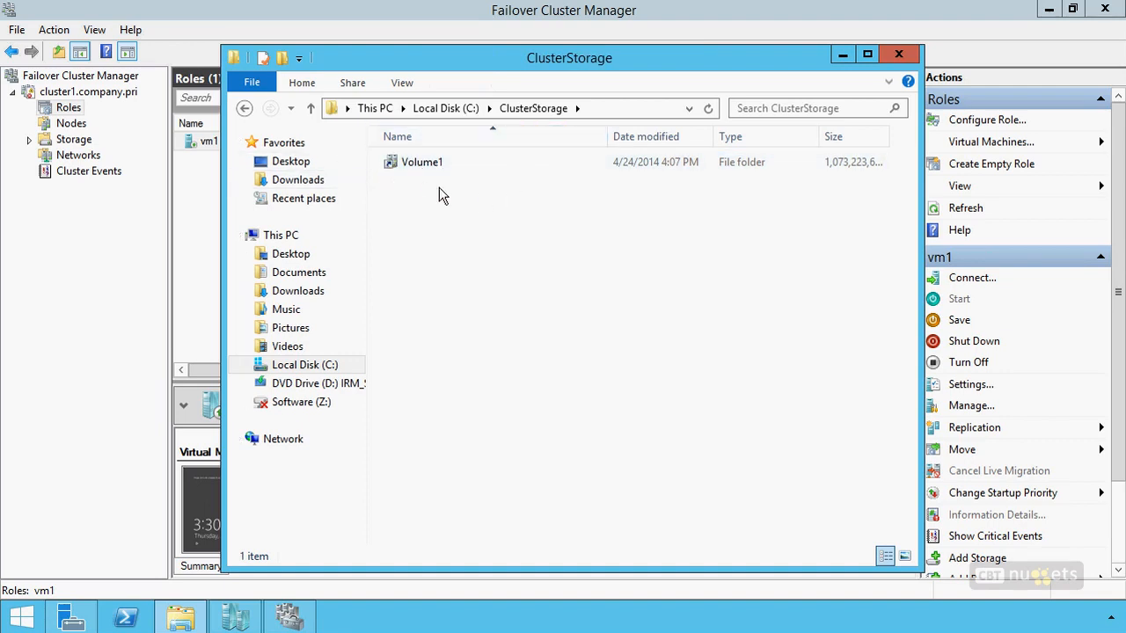
{"action": "double_click", "coordinate": [433, 163]}
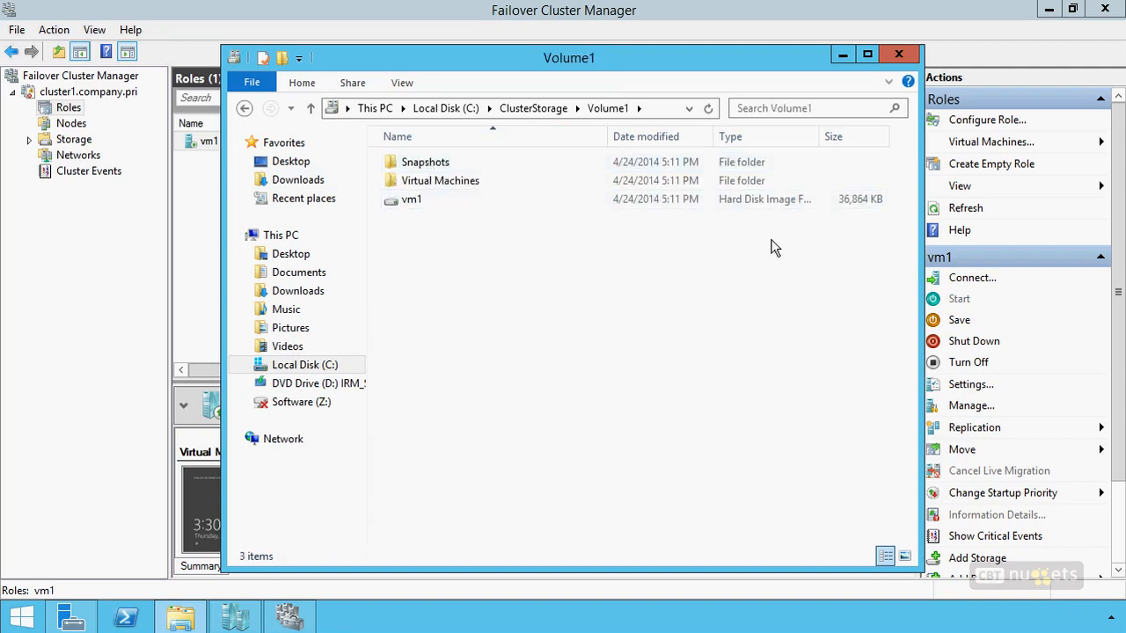
{"action": "left_click", "coordinate": [527, 204]}
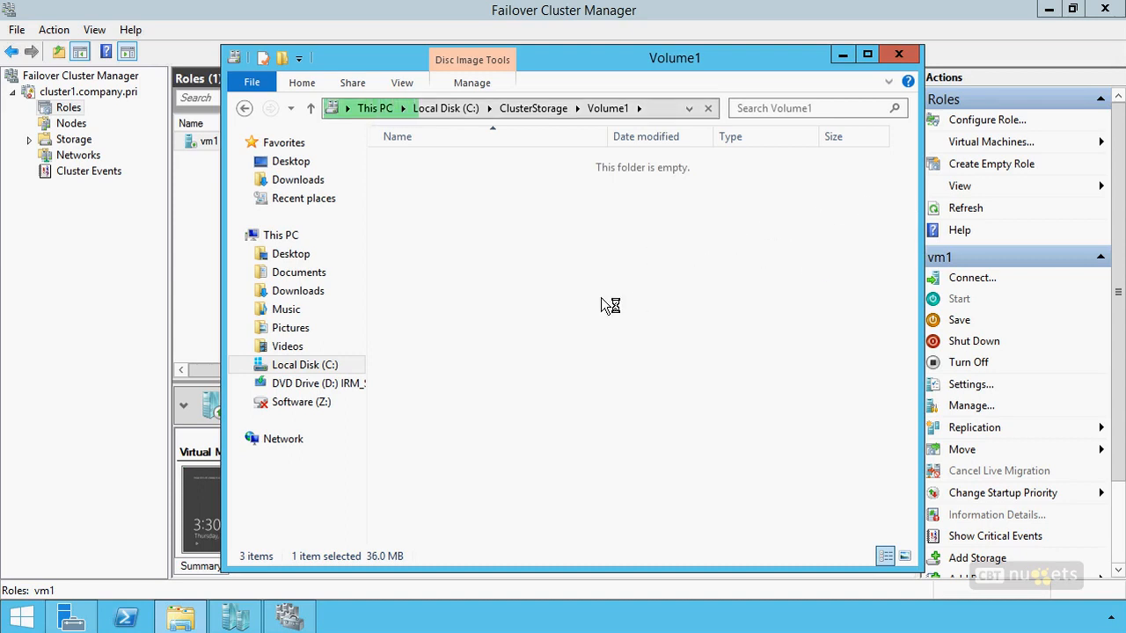
{"action": "left_click", "coordinate": [845, 54]}
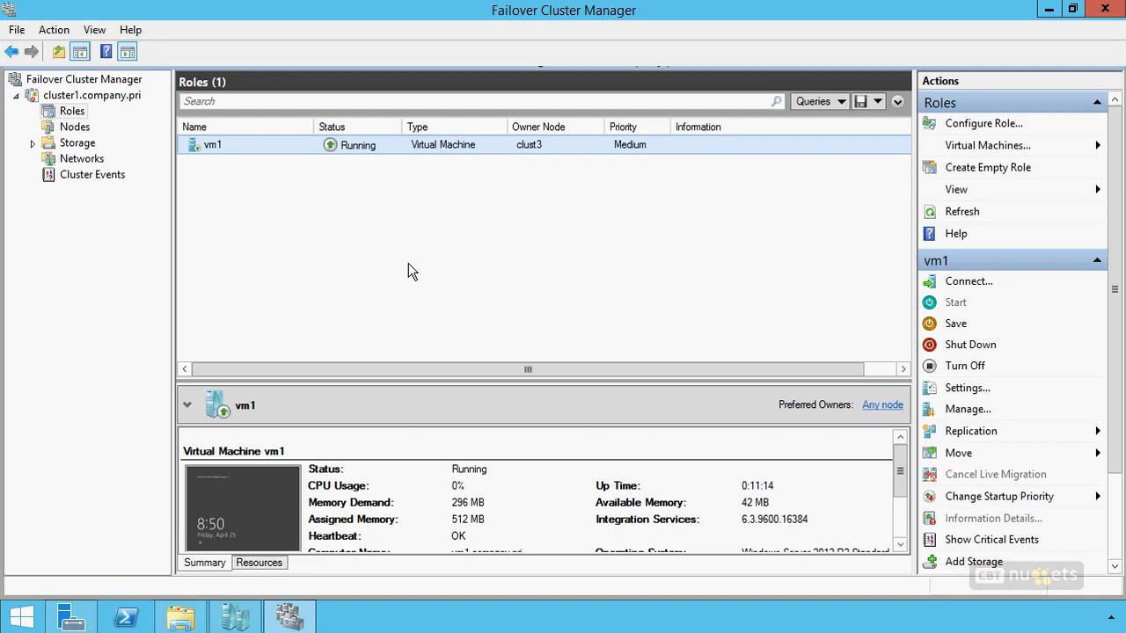
Show the resources of the vm1 role in an enlarged details area, and expand Cluster Disk 2.
{"action": "left_click", "coordinate": [259, 563]}
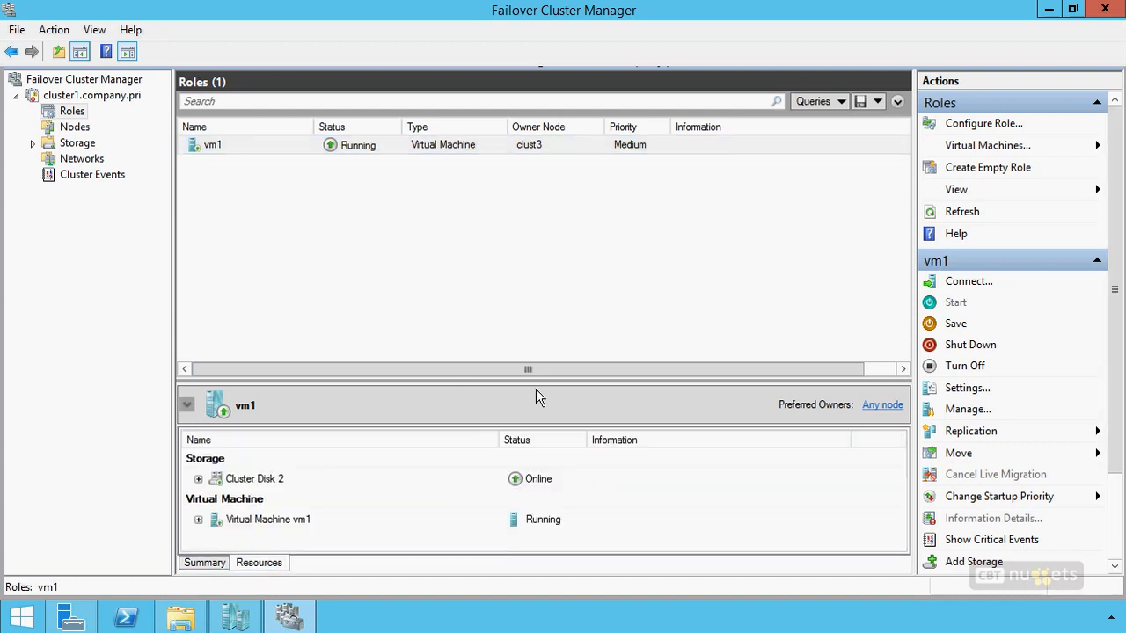
{"action": "left_click_drag", "start_coordinate": [535, 378], "coordinate": [528, 296]}
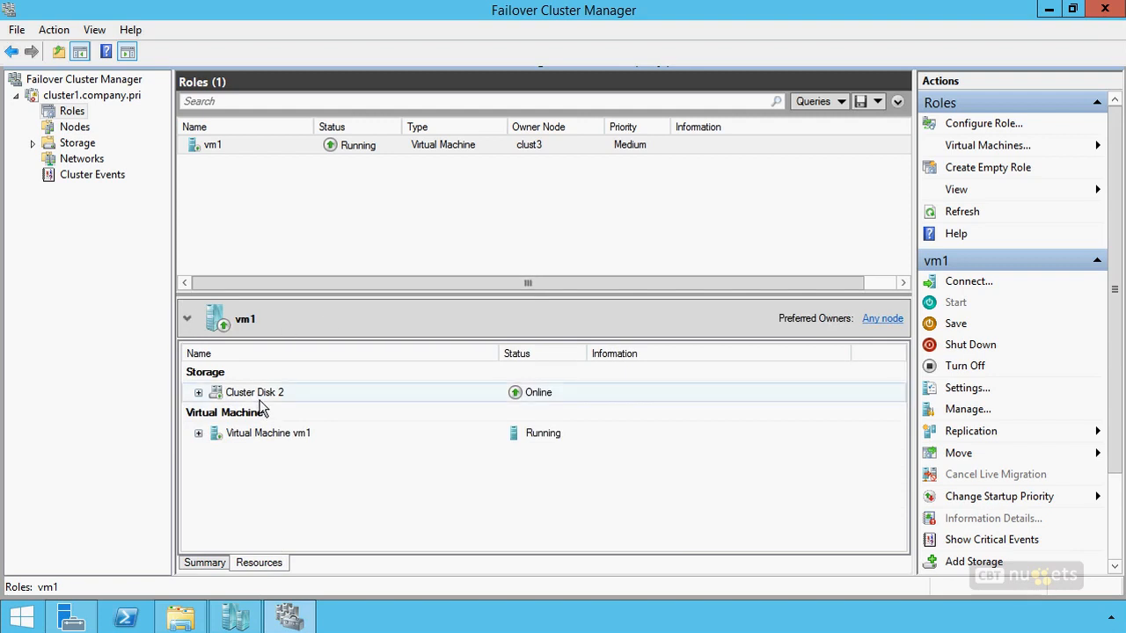
{"action": "left_click", "coordinate": [198, 393]}
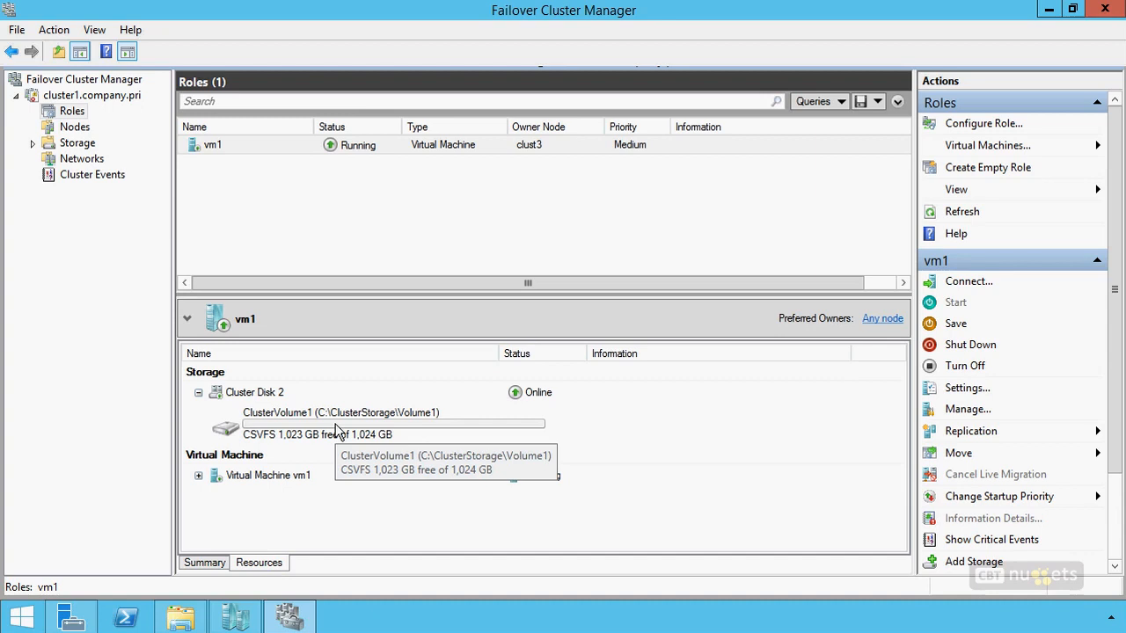
Open the settings of vm1 and show the hard drive on its SCSI controller.
{"action": "right_click", "coordinate": [359, 149]}
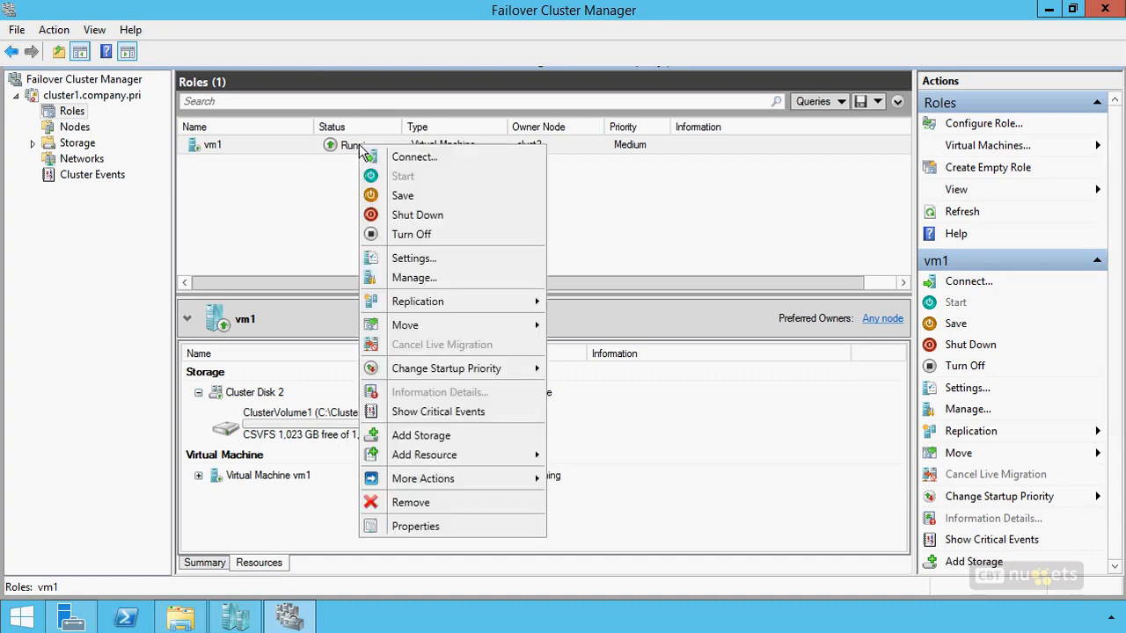
{"action": "left_click", "coordinate": [403, 258]}
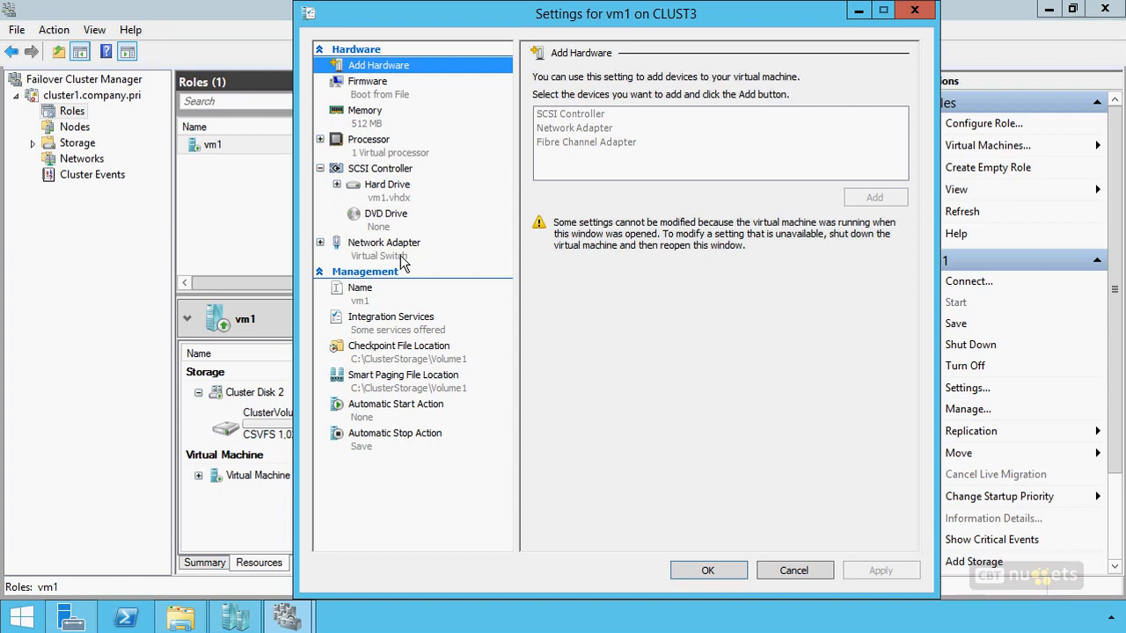
{"action": "left_click", "coordinate": [389, 195]}
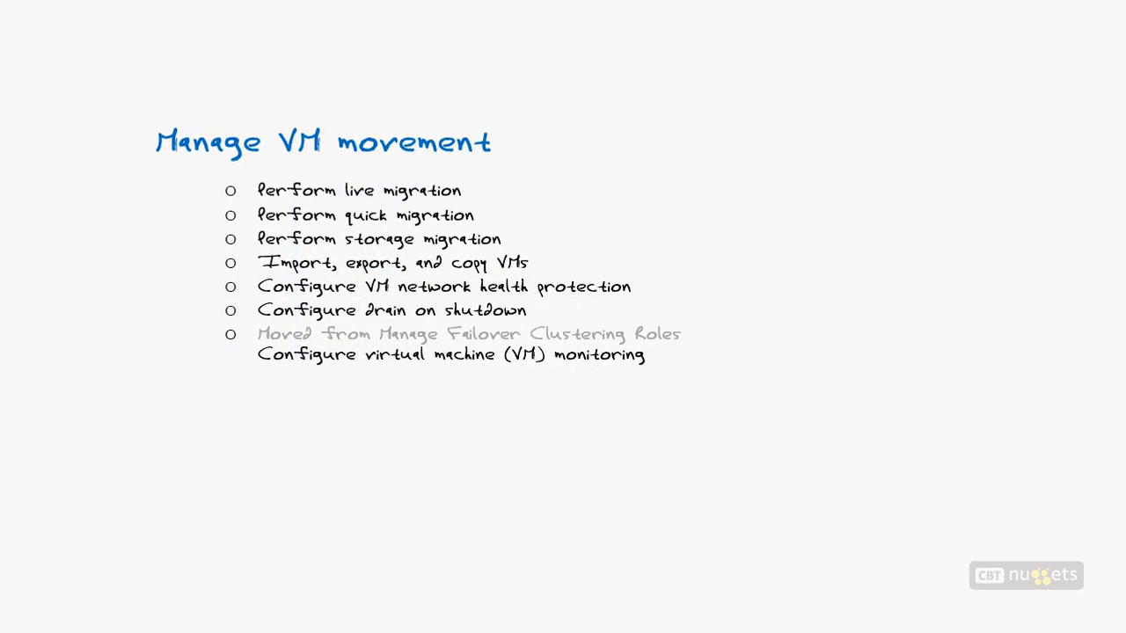
{"action": "left_click_drag", "start_coordinate": [280, 275], "coordinate": [151, 274]}
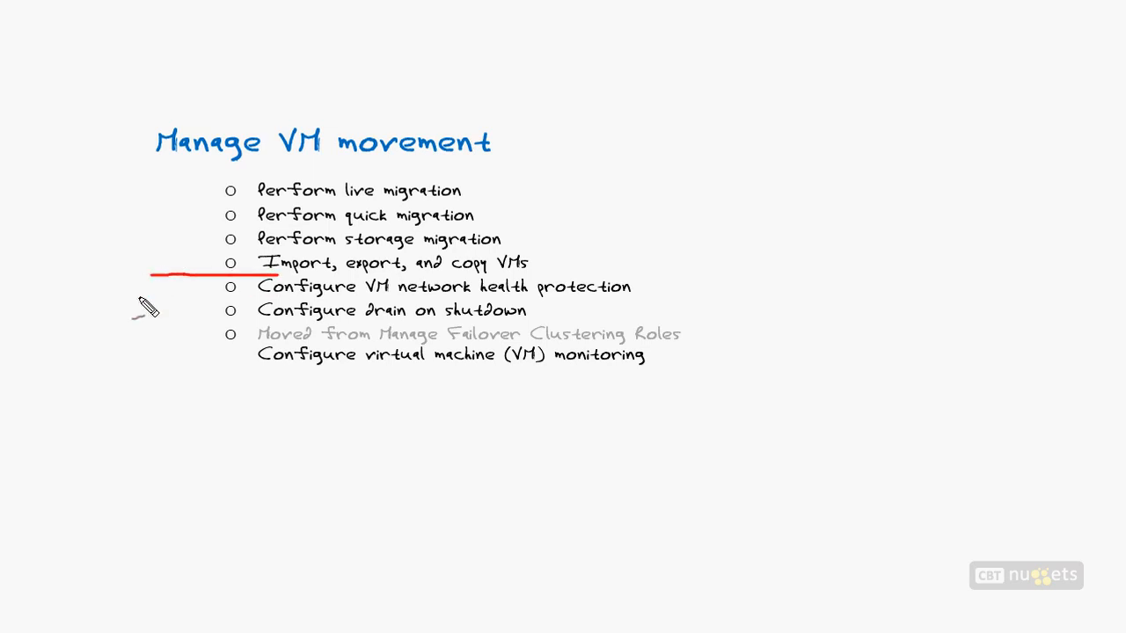
{"action": "mouse_move", "coordinate": [218, 282]}
{"action": "left_mouse_down"}
{"action": "mouse_move", "coordinate": [194, 278]}
{"action": "mouse_move", "coordinate": [192, 301]}
{"action": "left_mouse_up"}
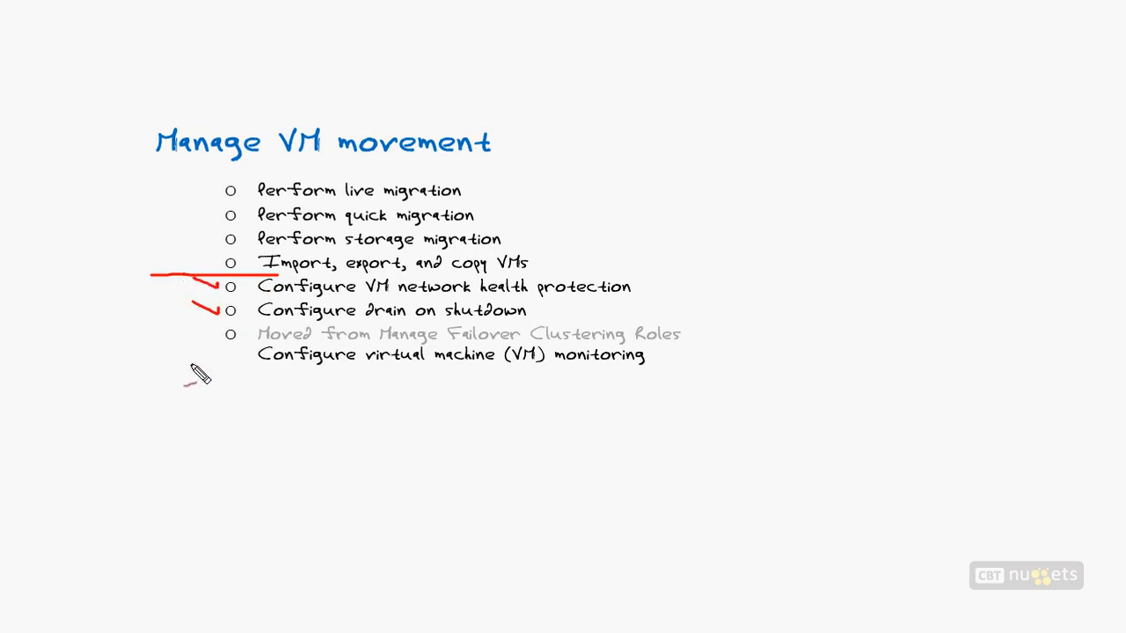
{"action": "left_click_drag", "start_coordinate": [221, 337], "coordinate": [190, 330]}
{"action": "key", "text": "e"}
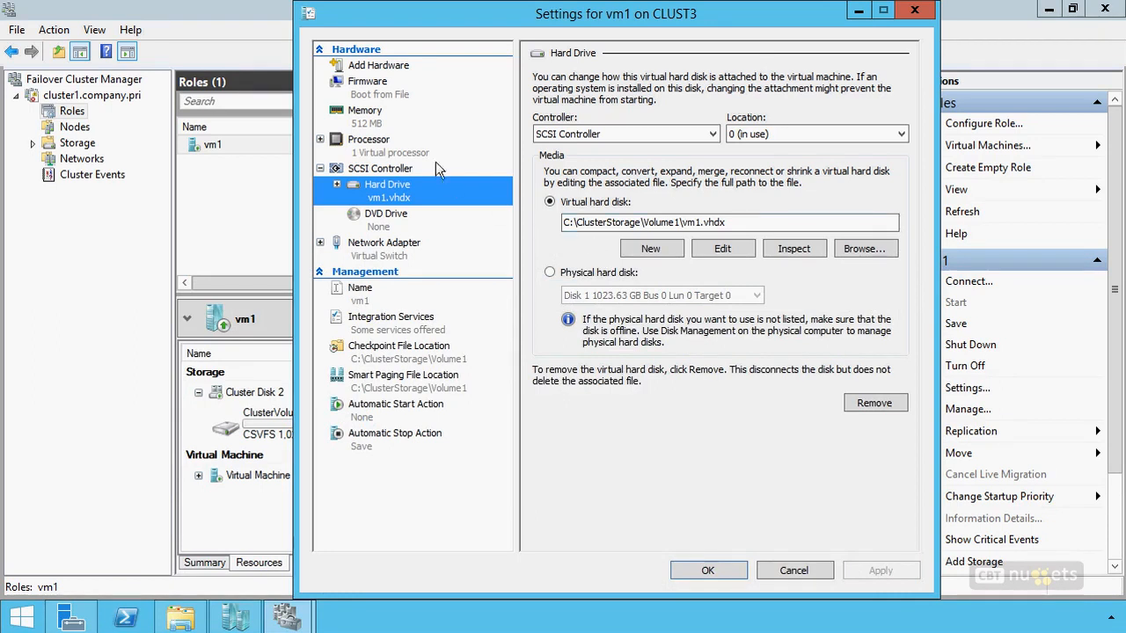
Show the processor compatibility configuration of vm1 and examine the option for migrating to a physical computer with a different processor version.
{"action": "left_click", "coordinate": [366, 150]}
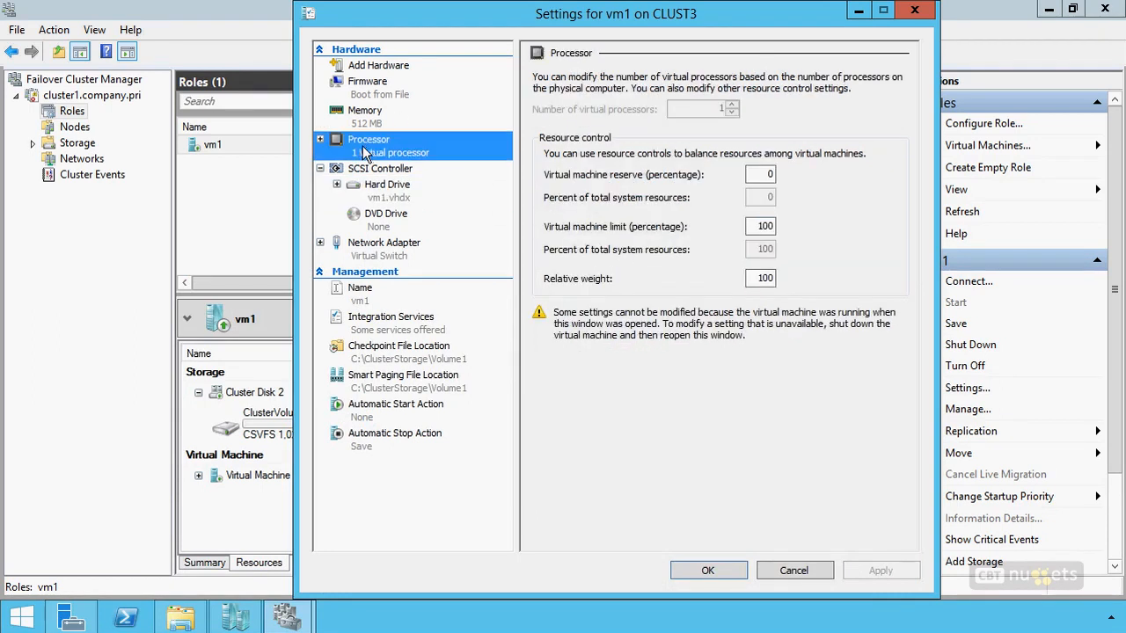
{"action": "double_click", "coordinate": [366, 150]}
{"action": "left_click", "coordinate": [394, 174]}
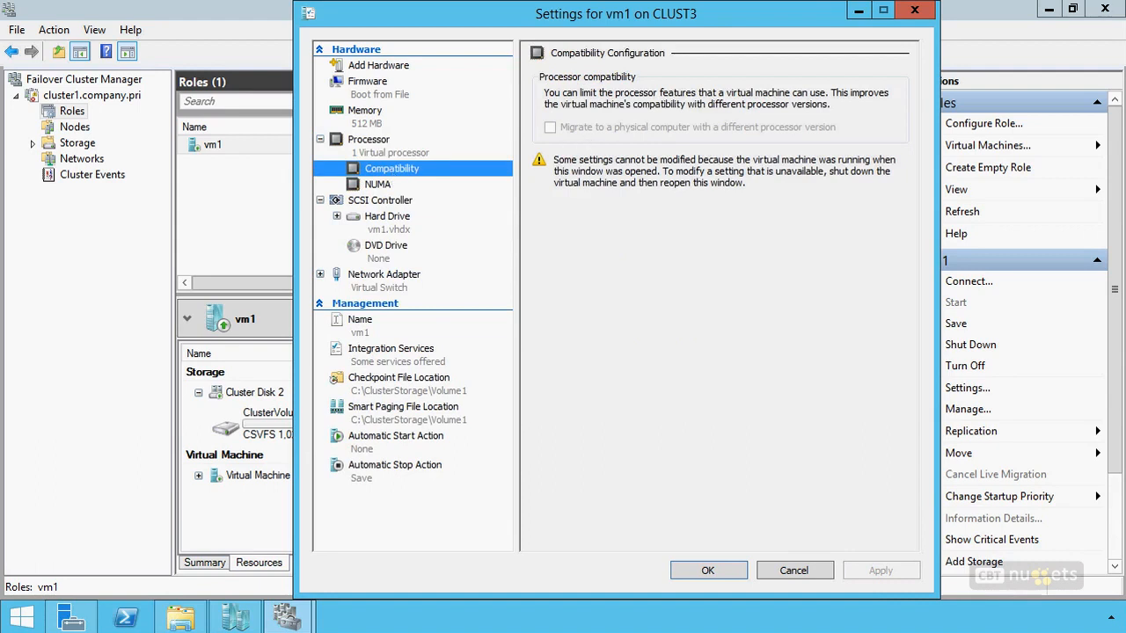
{"action": "mouse_move", "coordinate": [697, 64]}
{"action": "left_mouse_down"}
{"action": "mouse_move", "coordinate": [519, 156]}
{"action": "mouse_move", "coordinate": [890, 161]}
{"action": "mouse_move", "coordinate": [799, 76]}
{"action": "mouse_move", "coordinate": [642, 68]}
{"action": "left_mouse_up"}
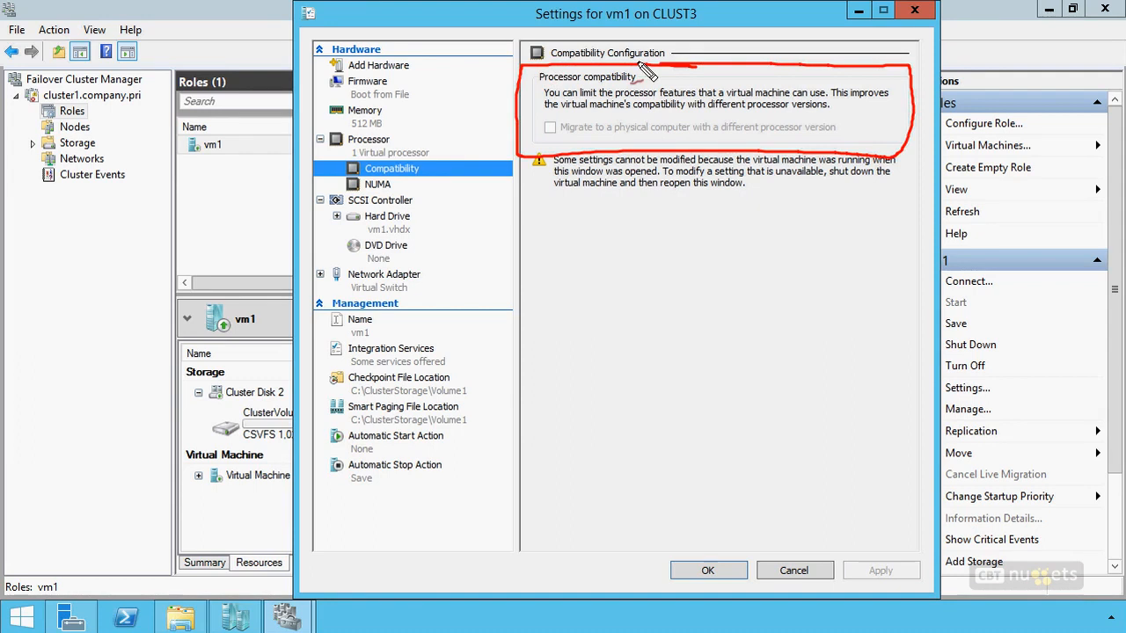
{"action": "left_click_drag", "start_coordinate": [827, 112], "coordinate": [749, 112]}
{"action": "left_click_drag", "start_coordinate": [541, 119], "coordinate": [561, 139]}
{"action": "left_click_drag", "start_coordinate": [561, 116], "coordinate": [538, 141]}
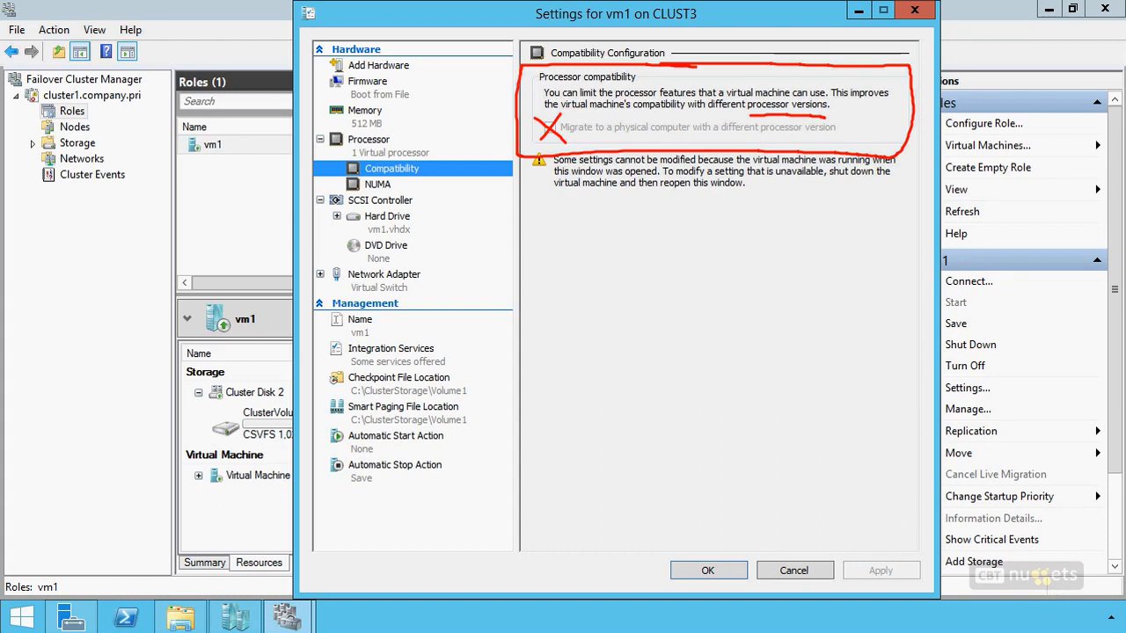
{"action": "key", "text": "Escape"}
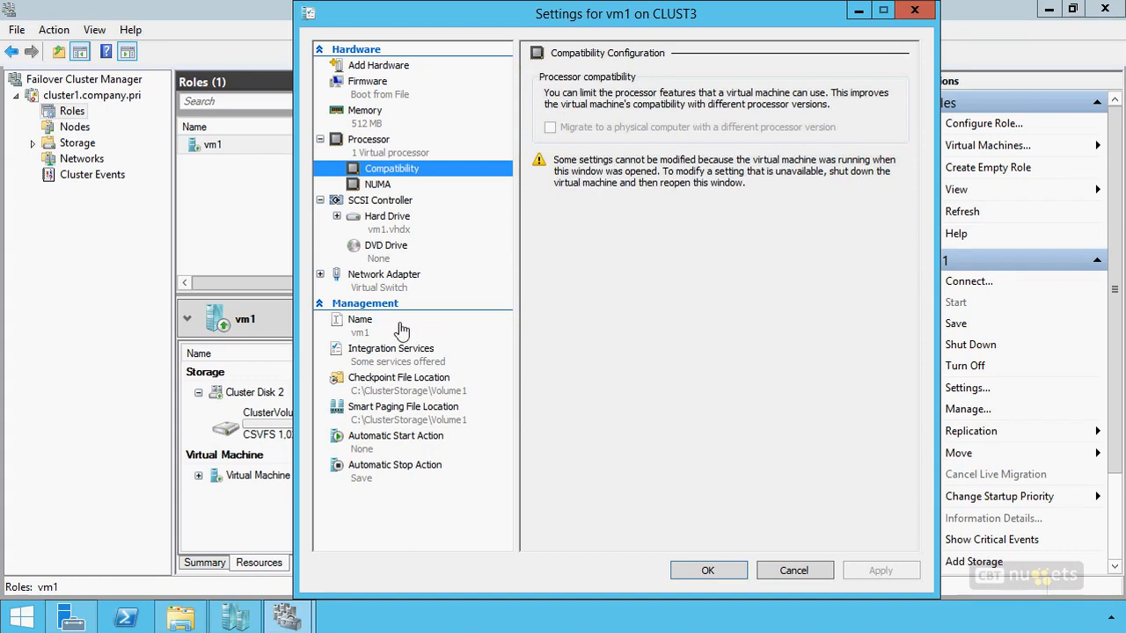
Show the network adapter of vm1, and in Hyper-V Manager check the properties of Virtual Switch on CLUST3 without changing them.
{"action": "left_click", "coordinate": [383, 283]}
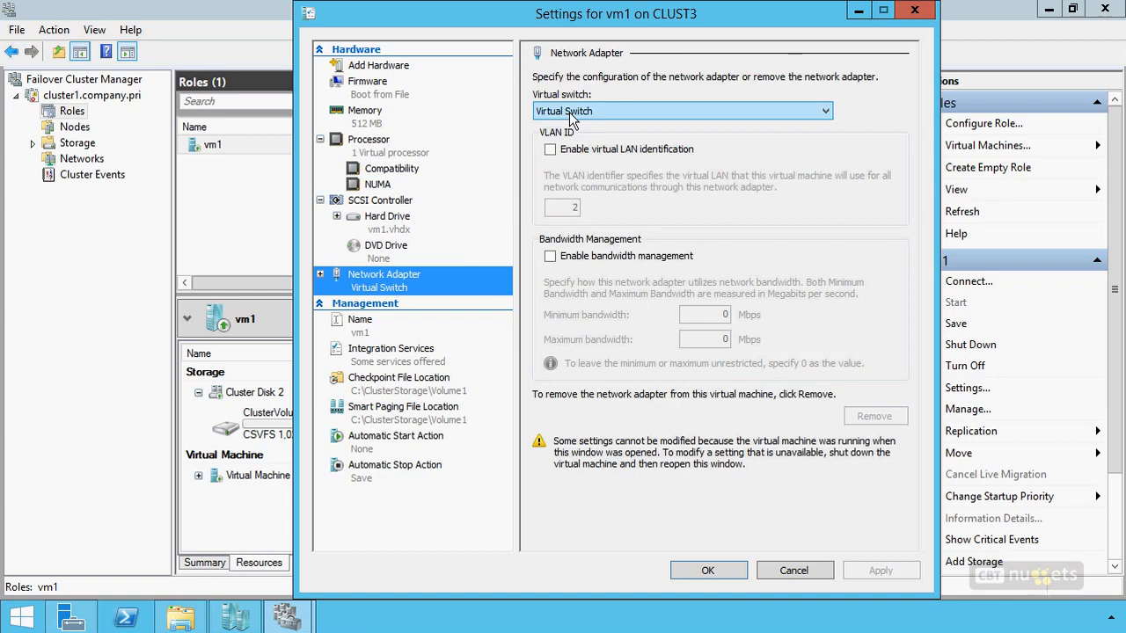
{"action": "left_click", "coordinate": [235, 618]}
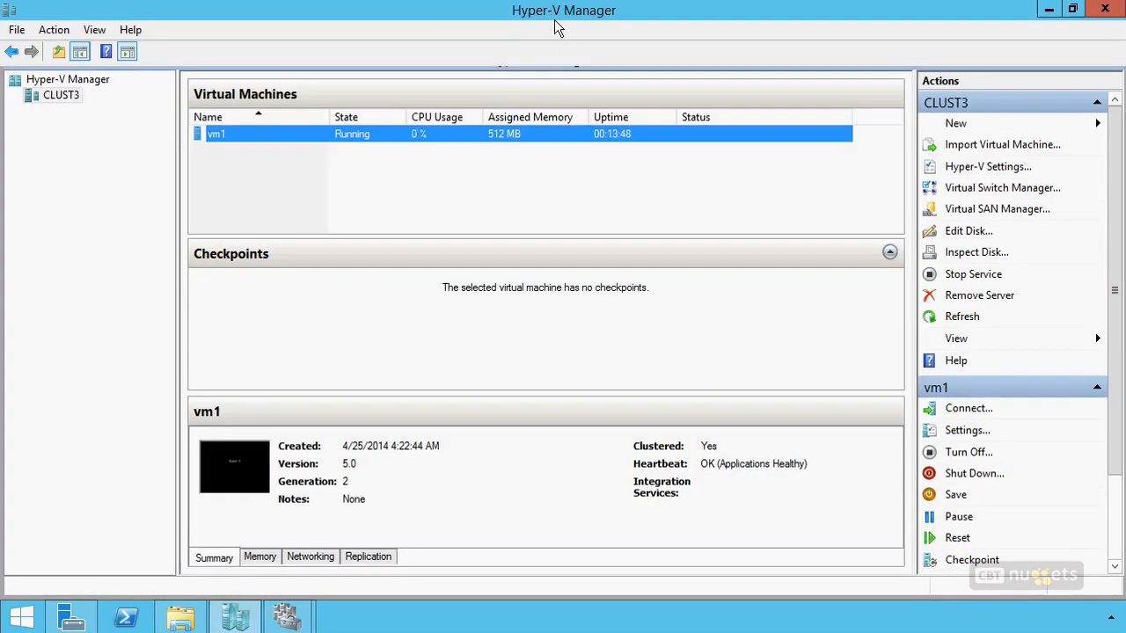
{"action": "right_click", "coordinate": [67, 95]}
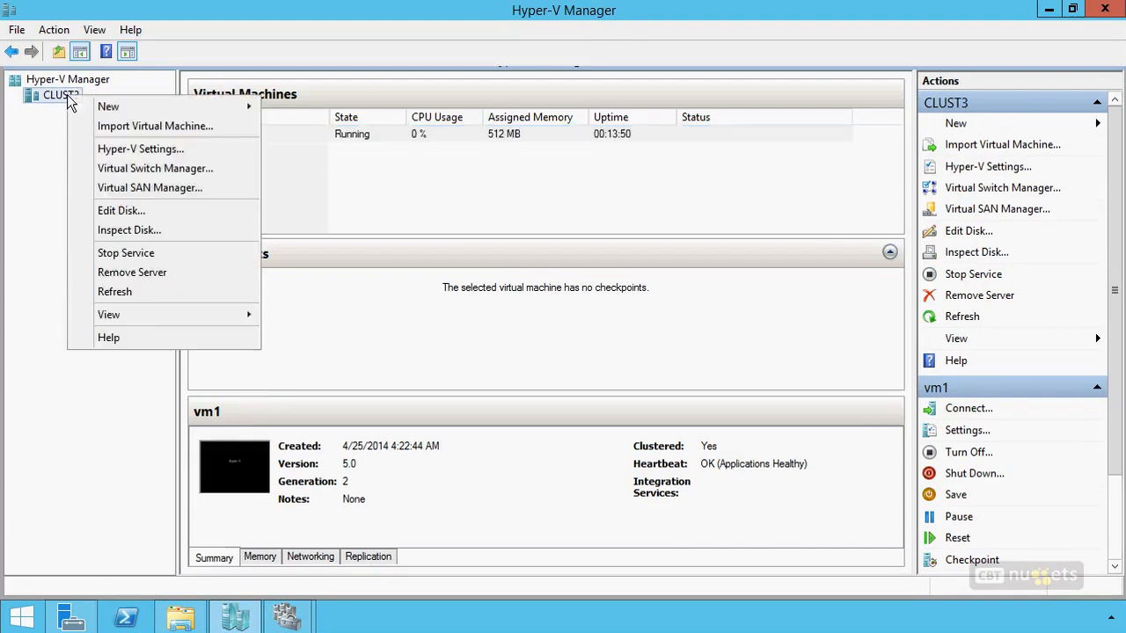
{"action": "left_click", "coordinate": [150, 169]}
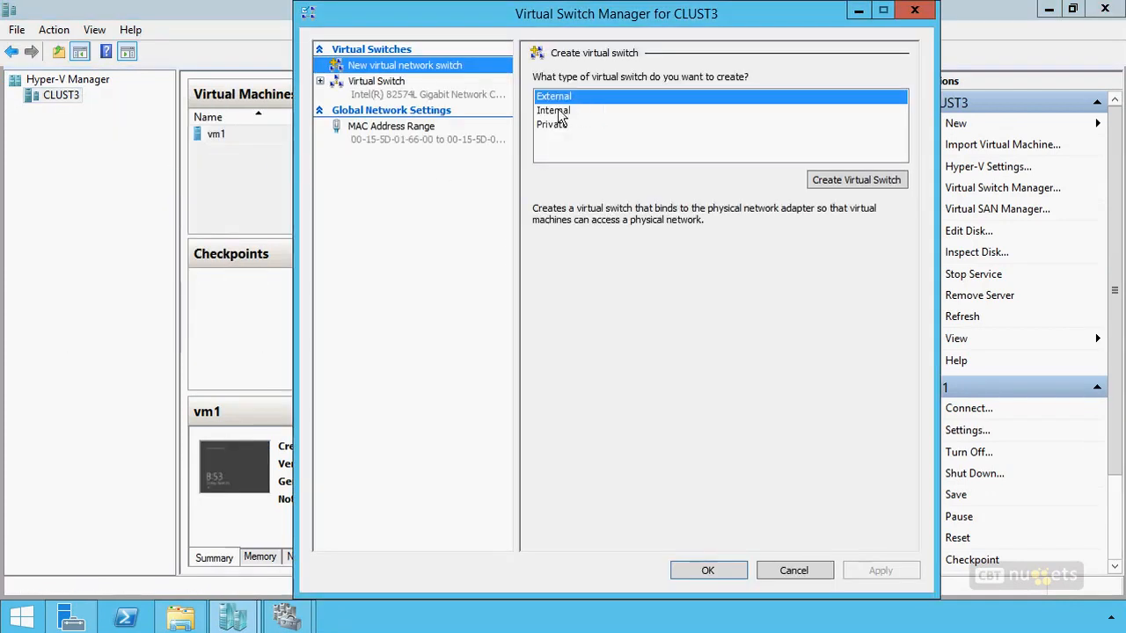
{"action": "left_click", "coordinate": [370, 88]}
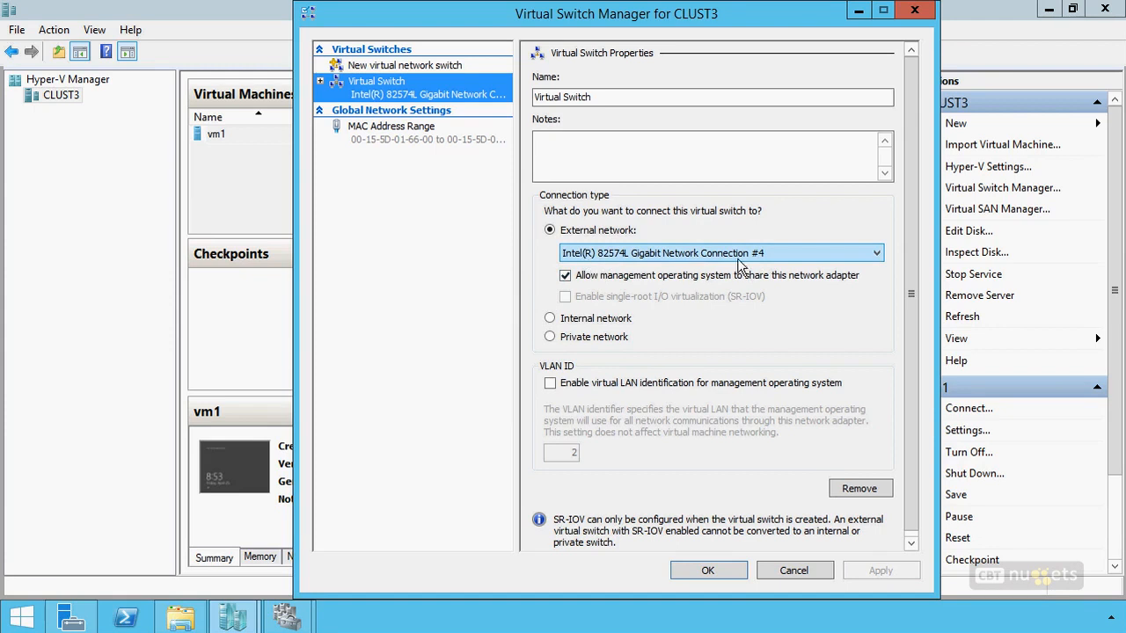
{"action": "left_click", "coordinate": [572, 96]}
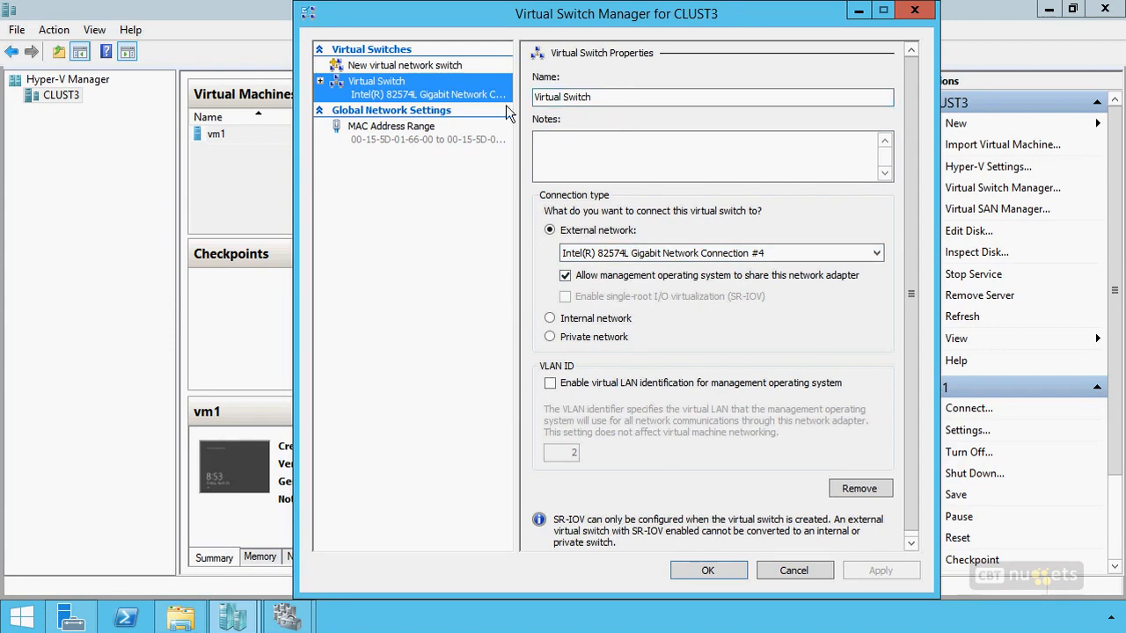
{"action": "left_click", "coordinate": [795, 571]}
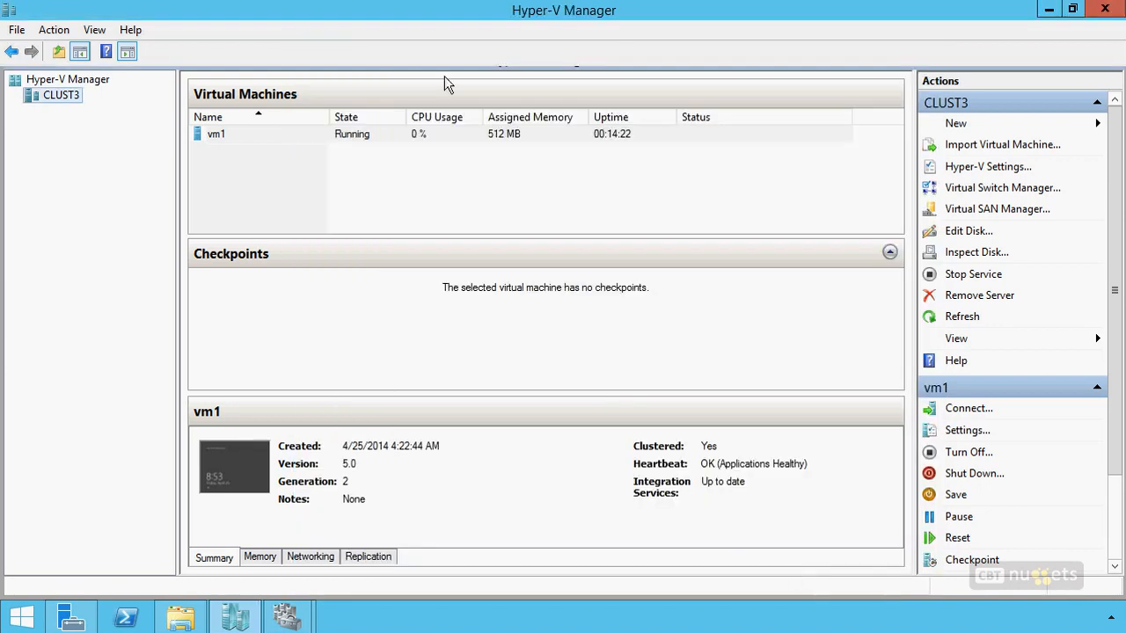
{"action": "left_click", "coordinate": [1049, 8]}
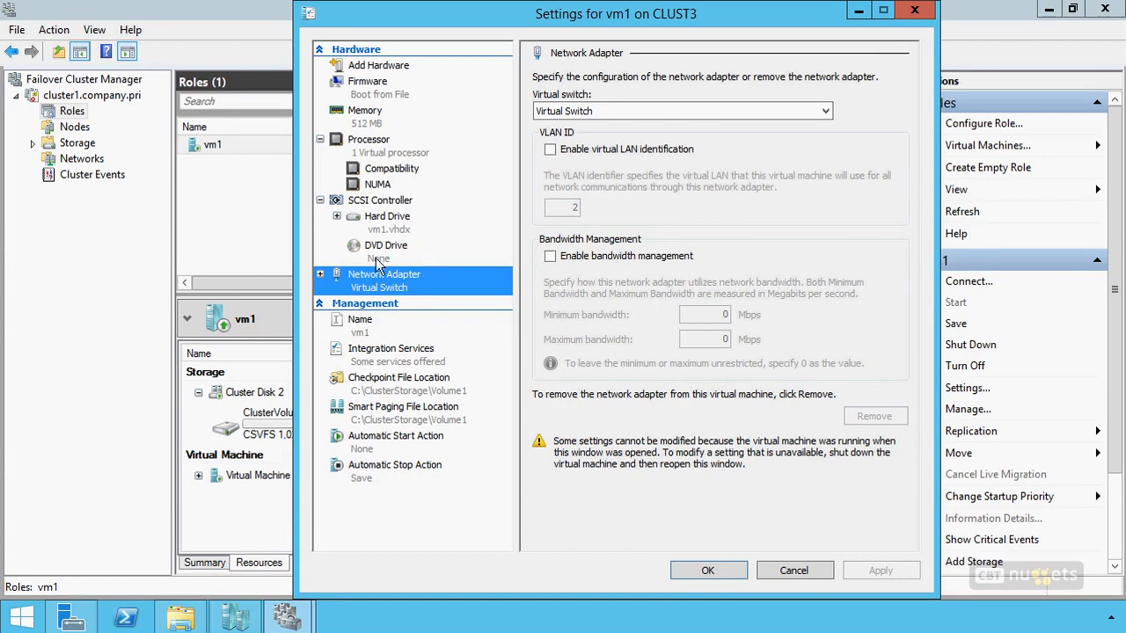
Examine the Protected network option in the advanced features of vm1's network adapter, and close the settings.
{"action": "left_click", "coordinate": [319, 274]}
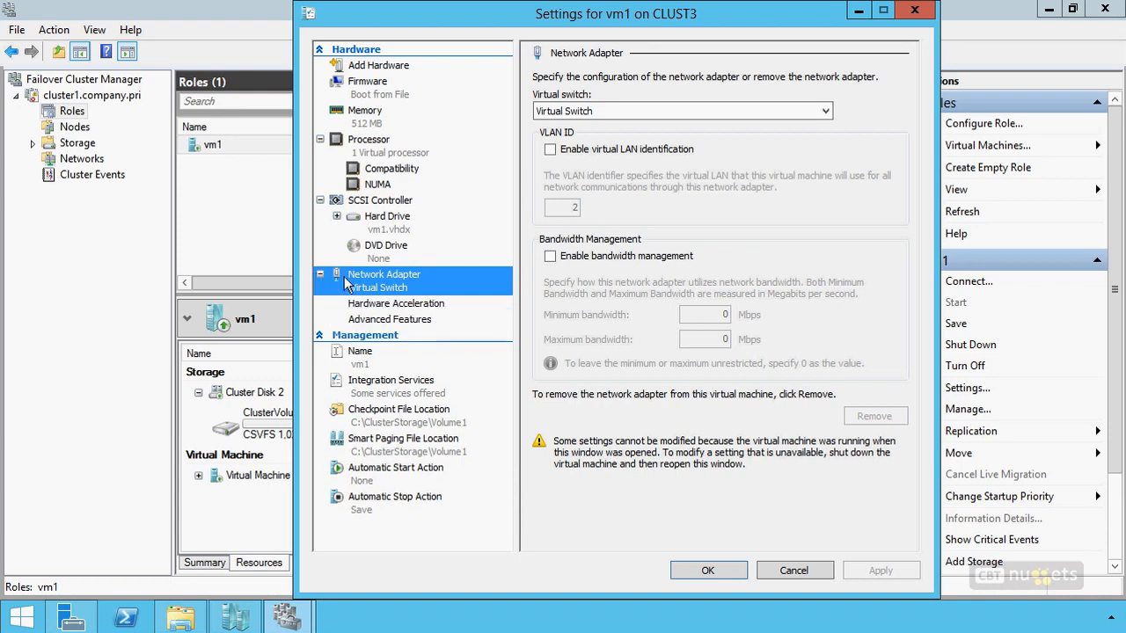
{"action": "left_click", "coordinate": [400, 322]}
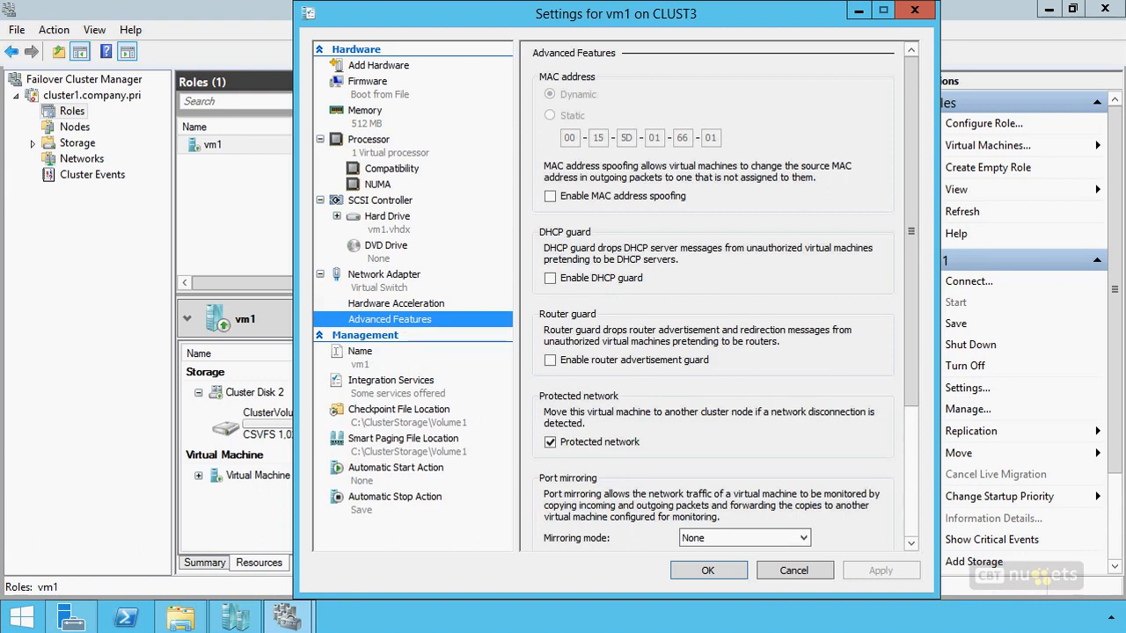
{"action": "mouse_move", "coordinate": [714, 382]}
{"action": "left_mouse_down"}
{"action": "mouse_move", "coordinate": [563, 380]}
{"action": "mouse_move", "coordinate": [562, 477]}
{"action": "mouse_move", "coordinate": [891, 483]}
{"action": "mouse_move", "coordinate": [744, 387]}
{"action": "mouse_move", "coordinate": [655, 382]}
{"action": "left_mouse_up"}
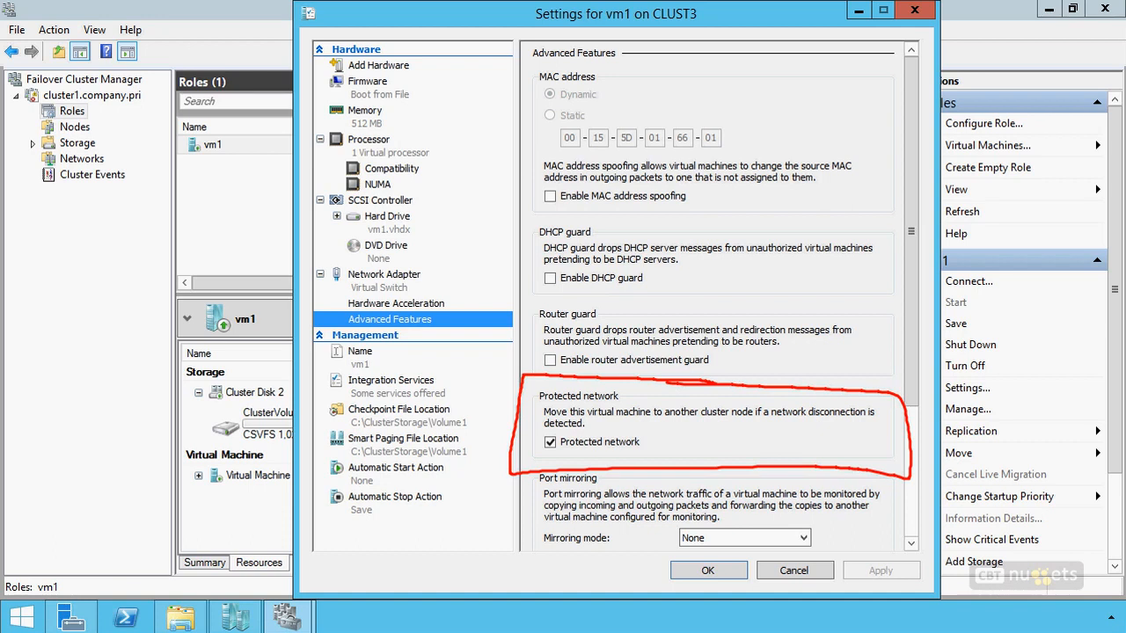
{"action": "left_click_drag", "start_coordinate": [539, 411], "coordinate": [513, 400]}
{"action": "left_click_drag", "start_coordinate": [681, 442], "coordinate": [727, 420]}
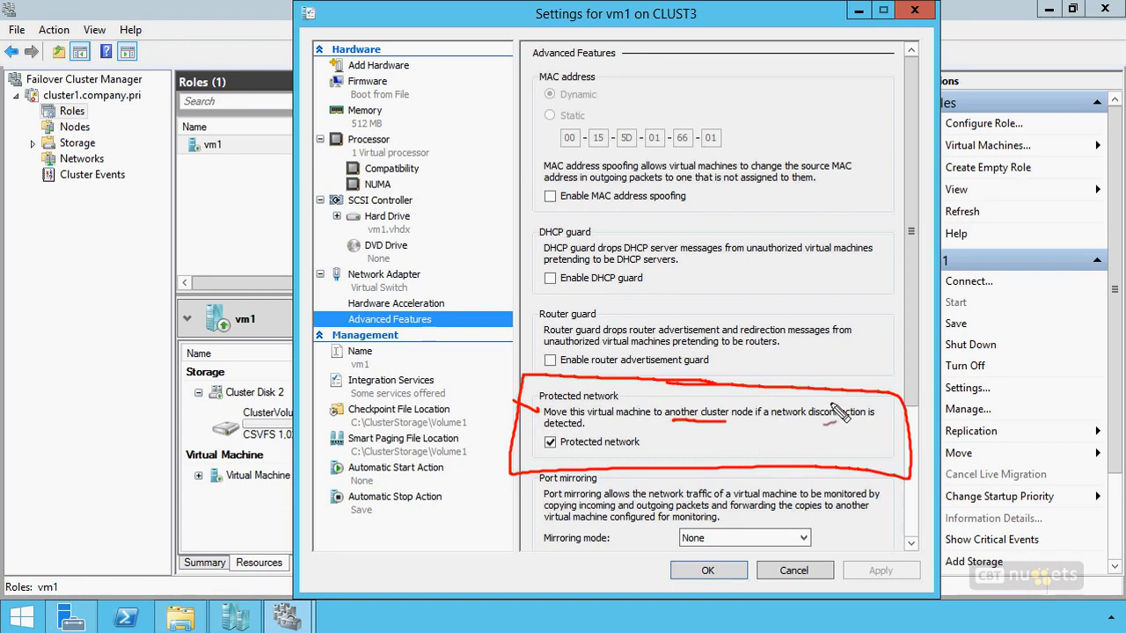
{"action": "left_click_drag", "start_coordinate": [836, 426], "coordinate": [810, 413]}
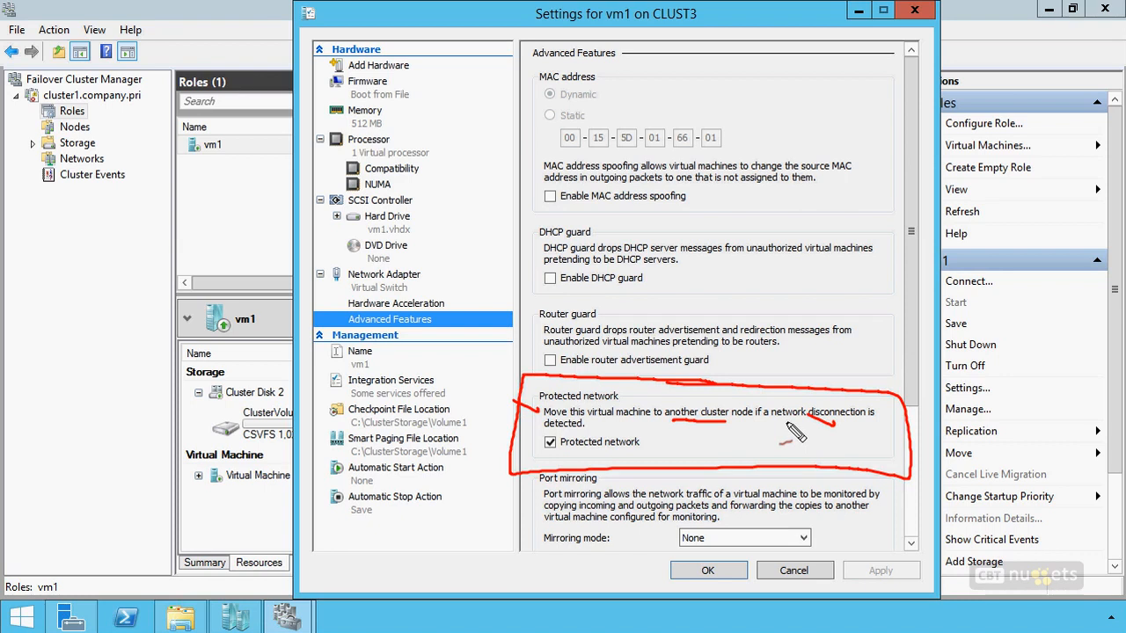
{"action": "key", "text": "Escape"}
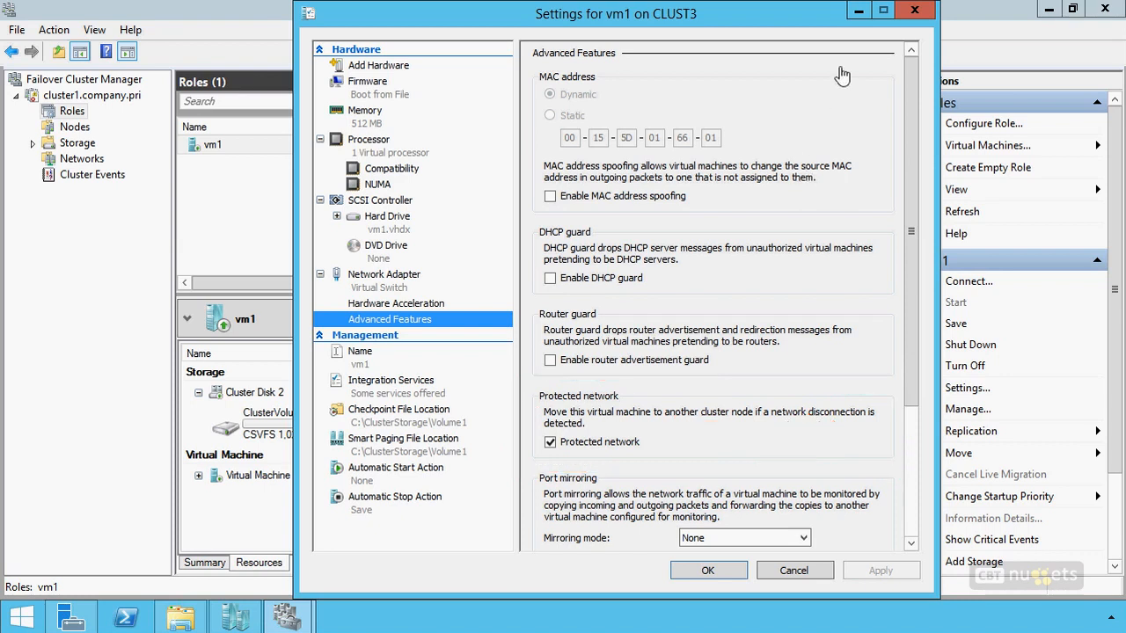
{"action": "left_click", "coordinate": [914, 12]}
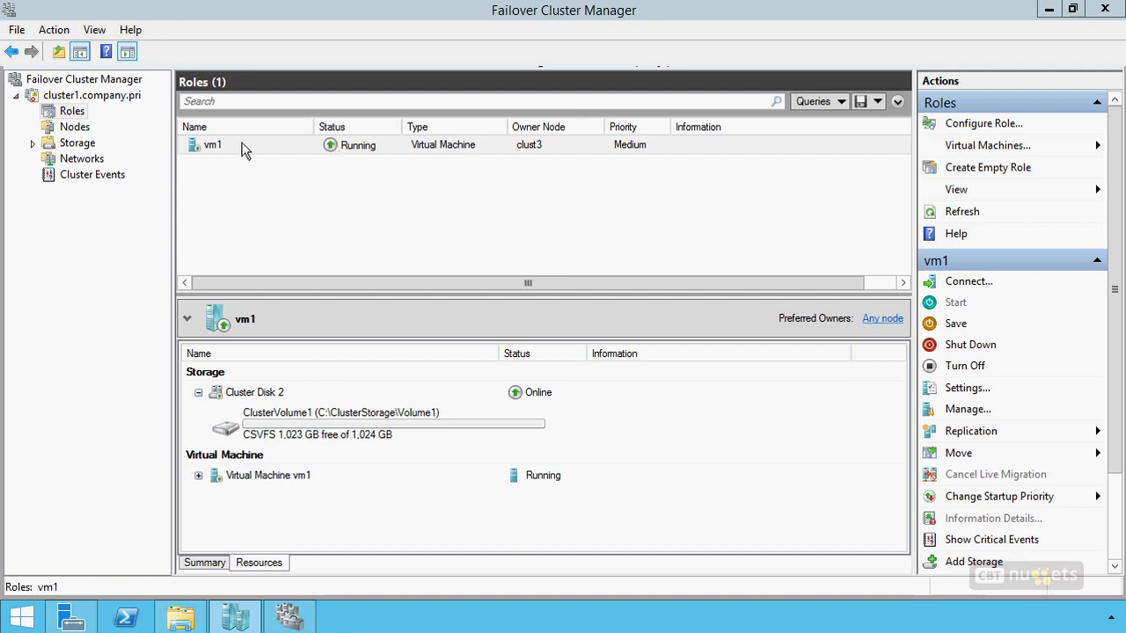
List the cluster nodes and show the pause options for clust3, including Drain Roles, without applying one.
{"action": "left_click", "coordinate": [76, 129]}
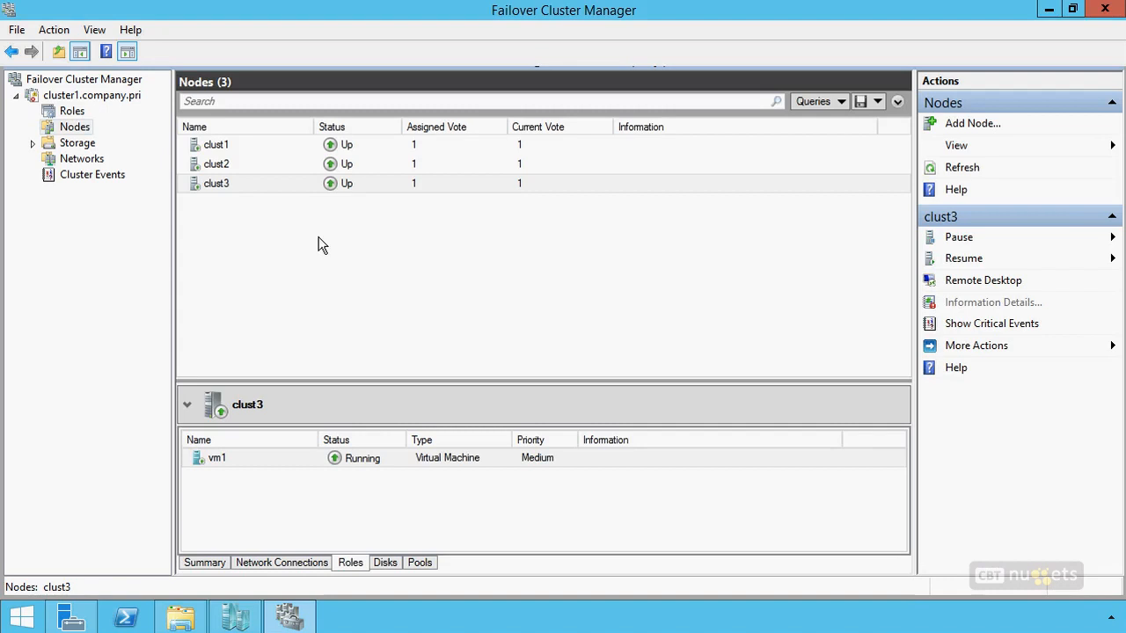
{"action": "right_click", "coordinate": [340, 184]}
{"action": "mouse_move", "coordinate": [371, 197]}
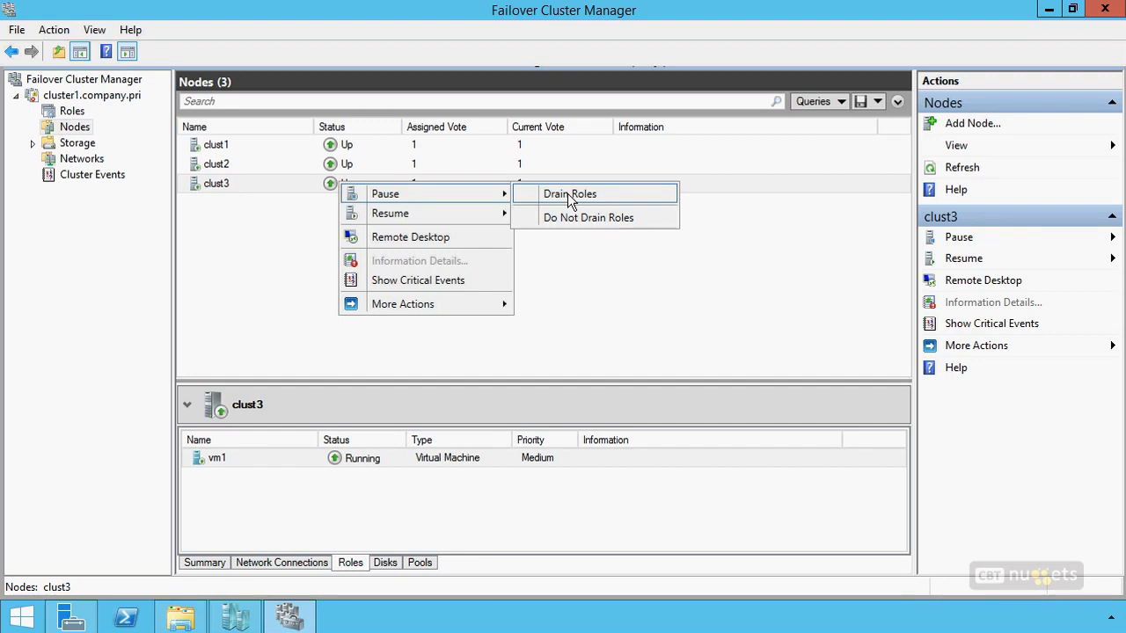
{"action": "left_click", "coordinate": [258, 261]}
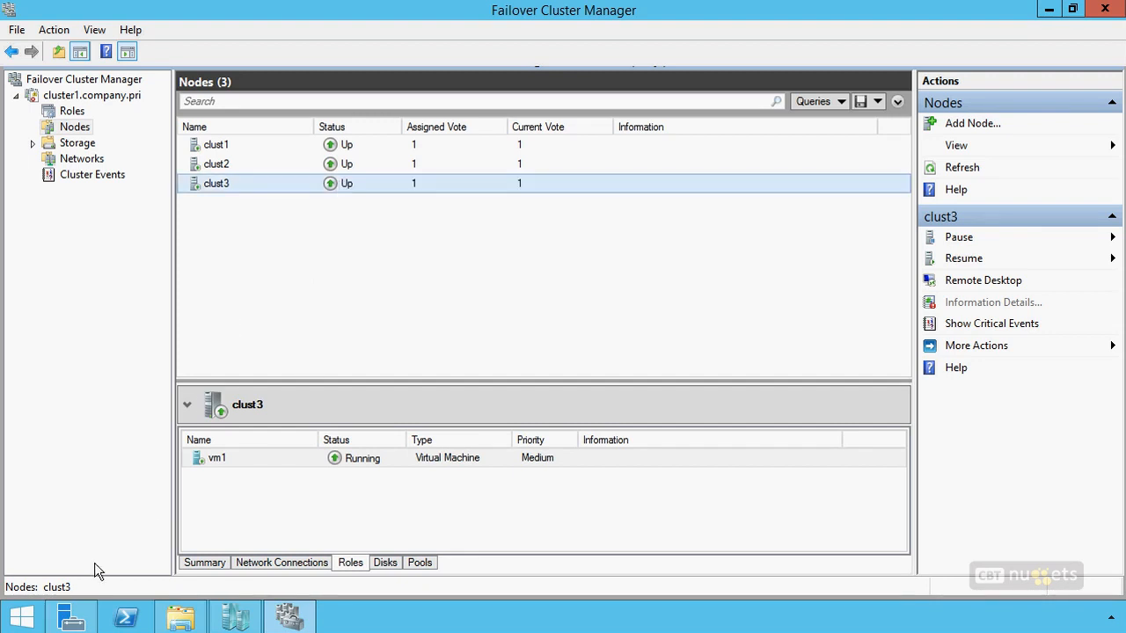
Start Windows PowerShell as administrator and allow it to make changes to the computer.
{"action": "key", "text": "super"}
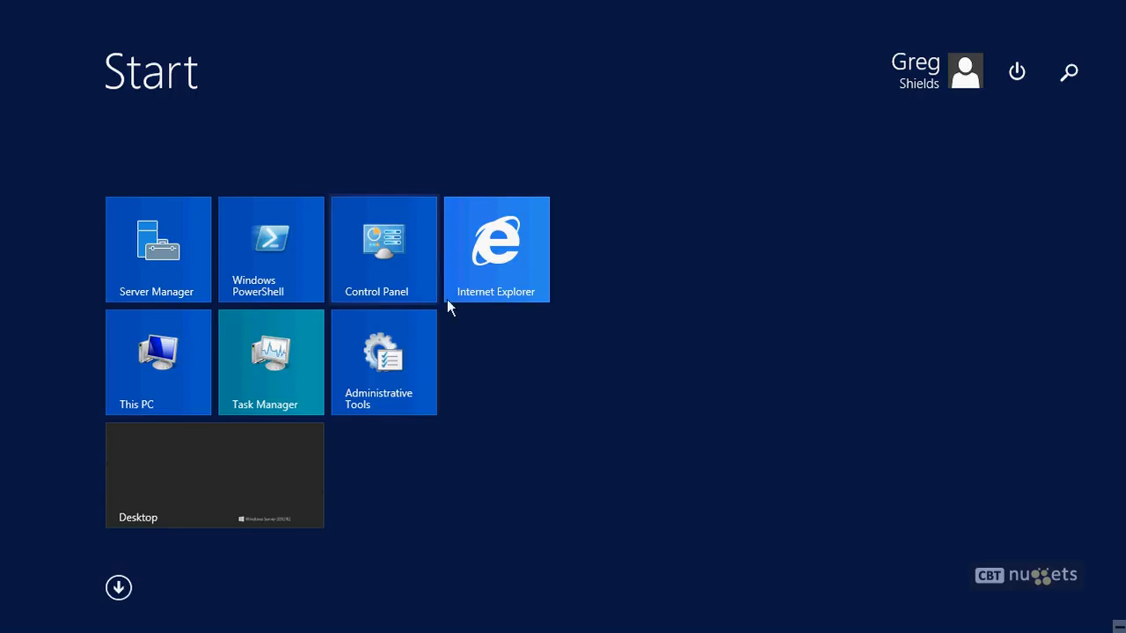
{"action": "right_click", "coordinate": [262, 251]}
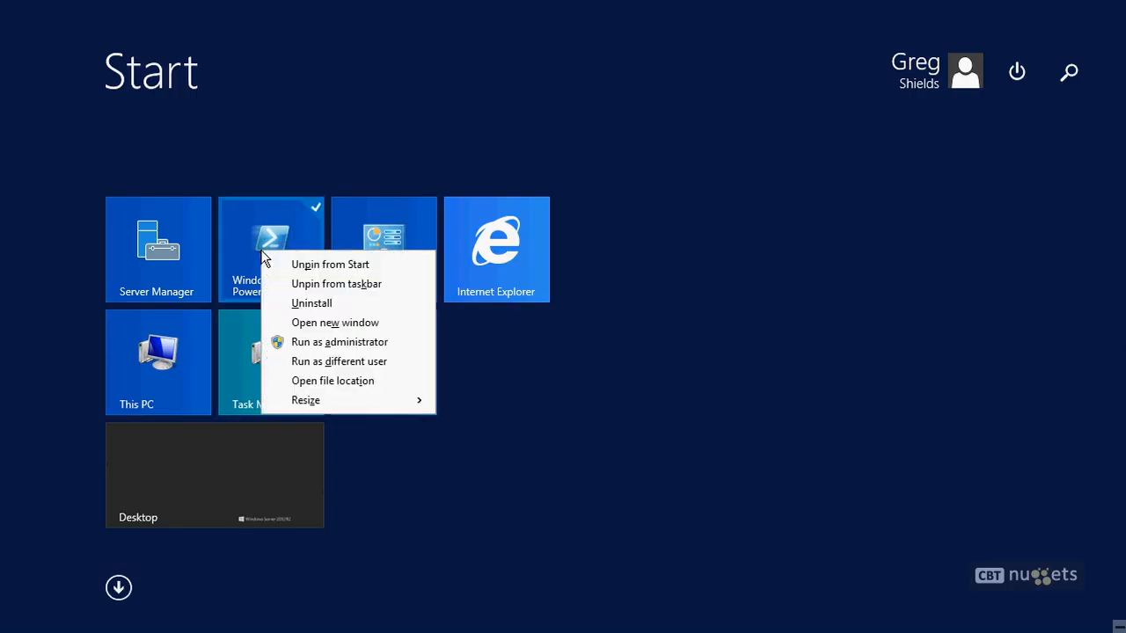
{"action": "left_click", "coordinate": [354, 342]}
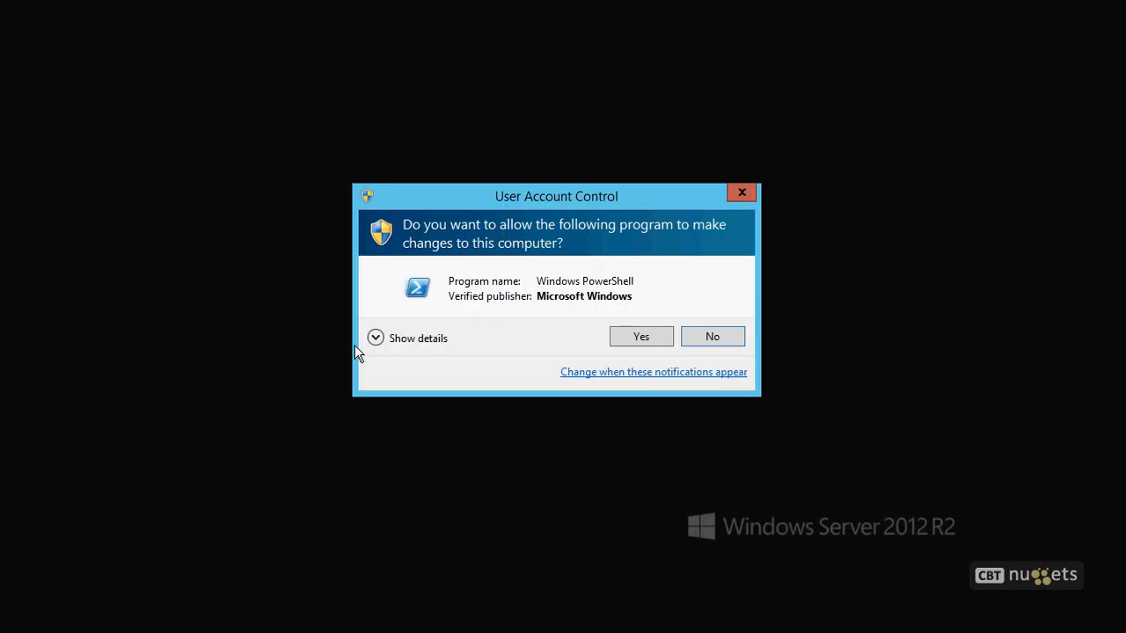
{"action": "left_click", "coordinate": [641, 338]}
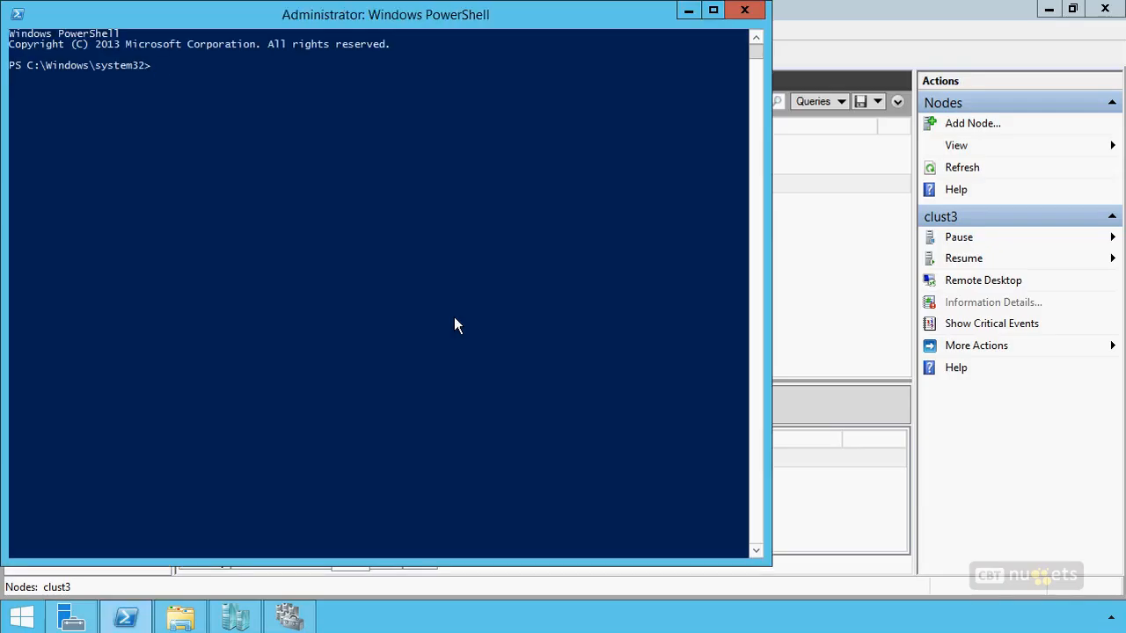
List all cluster properties with get-cluster | fl *, check the DrainOnShutdown property, and close PowerShell.
{"action": "type", "text": "get-cluster | fl;"}
{"action": "key", "text": "BackSpace"}
{"action": "type", "text": "*"}
{"action": "key", "text": "Return"}
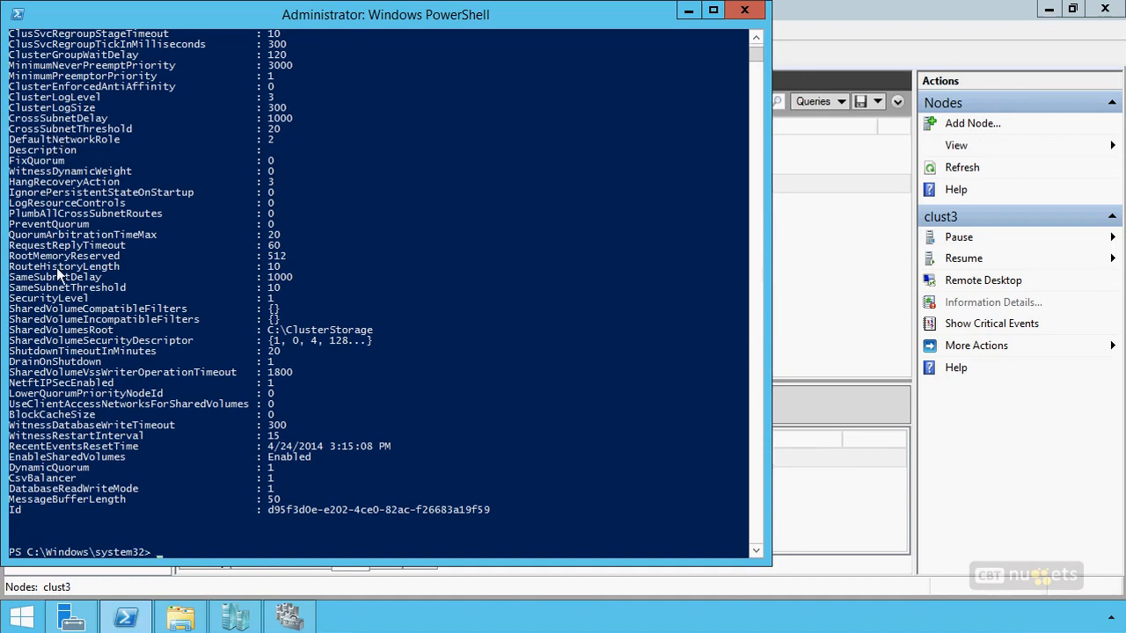
{"action": "scroll", "coordinate": [209, 260], "scroll_direction": "up", "scroll_amount": 2}
{"action": "scroll", "coordinate": [210, 260], "scroll_direction": "down", "scroll_amount": 2}
{"action": "left_click", "coordinate": [745, 11]}
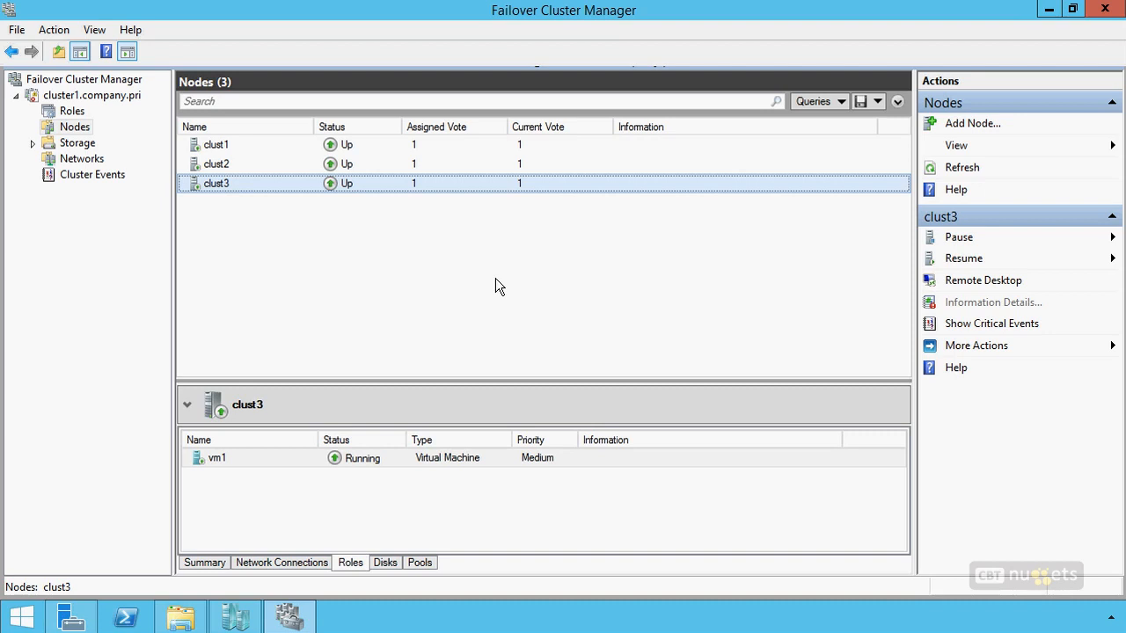
Return to the cluster roles and open the properties of the Virtual Machine vm1 resource.
{"action": "left_click", "coordinate": [67, 113]}
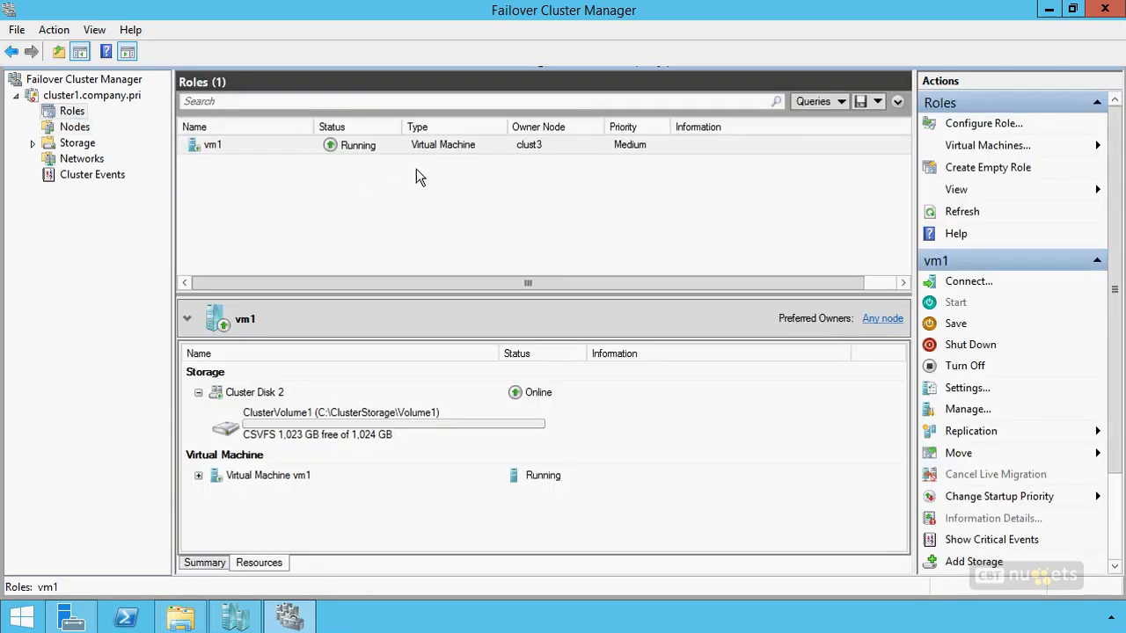
{"action": "left_click", "coordinate": [447, 153]}
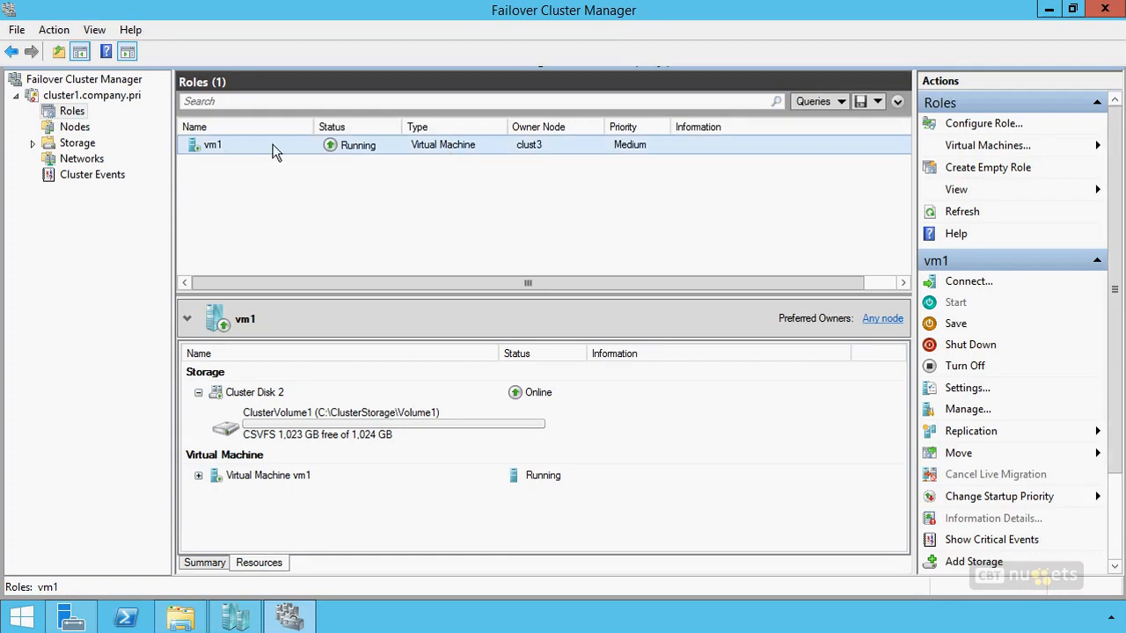
{"action": "right_click", "coordinate": [272, 480]}
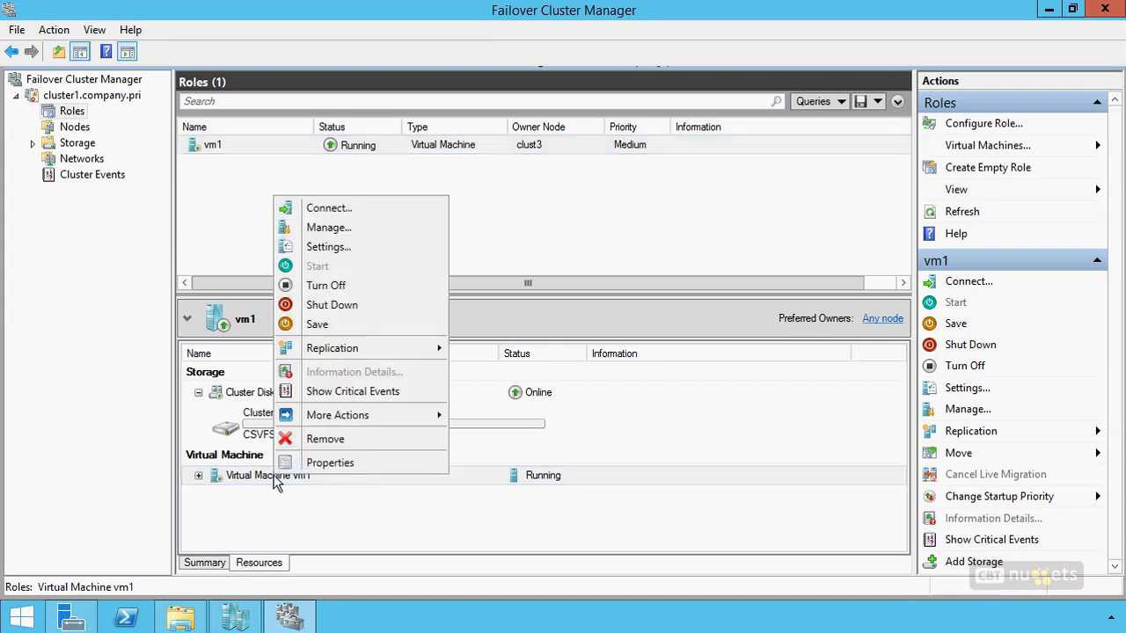
{"action": "left_click", "coordinate": [315, 466]}
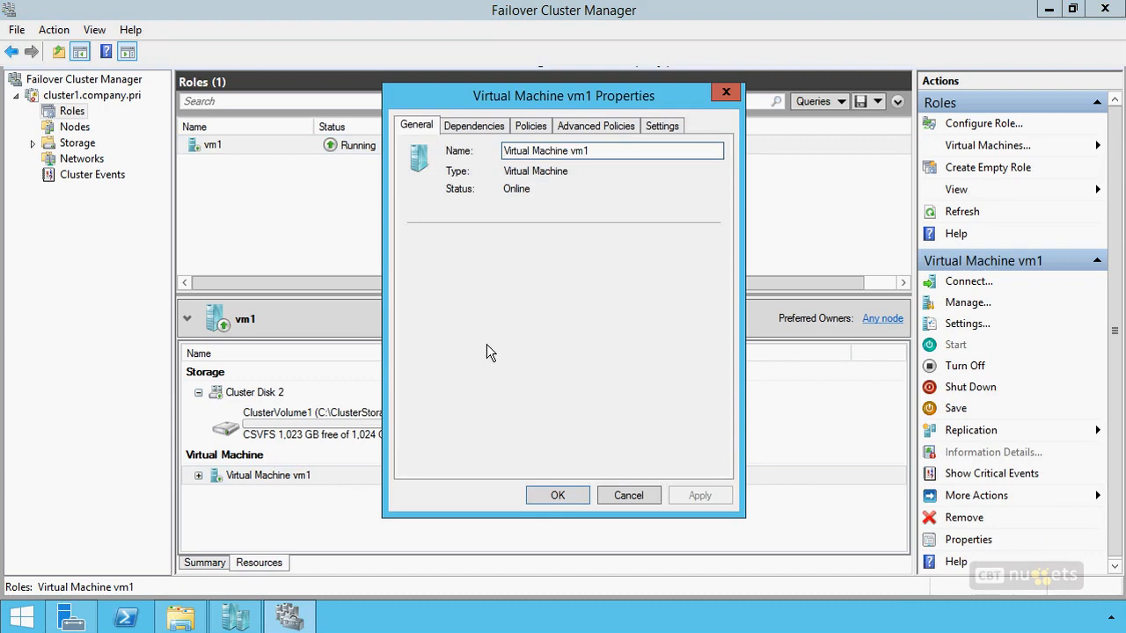
Review the dependencies, restart policies, possible owners and health check intervals of the Virtual Machine vm1 resource.
{"action": "left_click", "coordinate": [479, 128]}
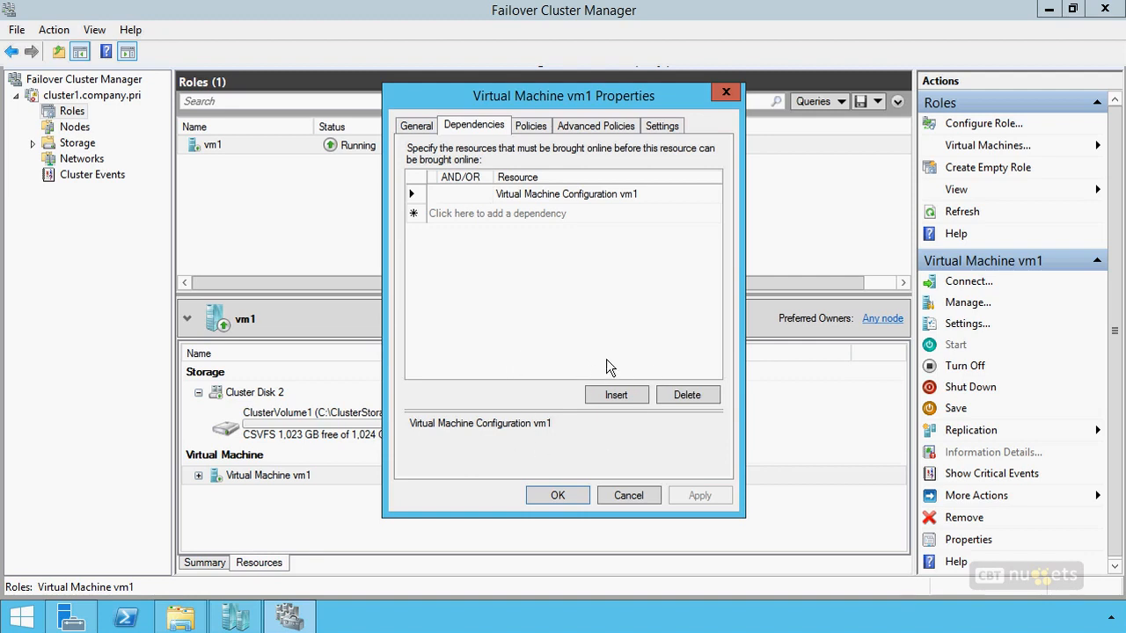
{"action": "left_click", "coordinate": [528, 126]}
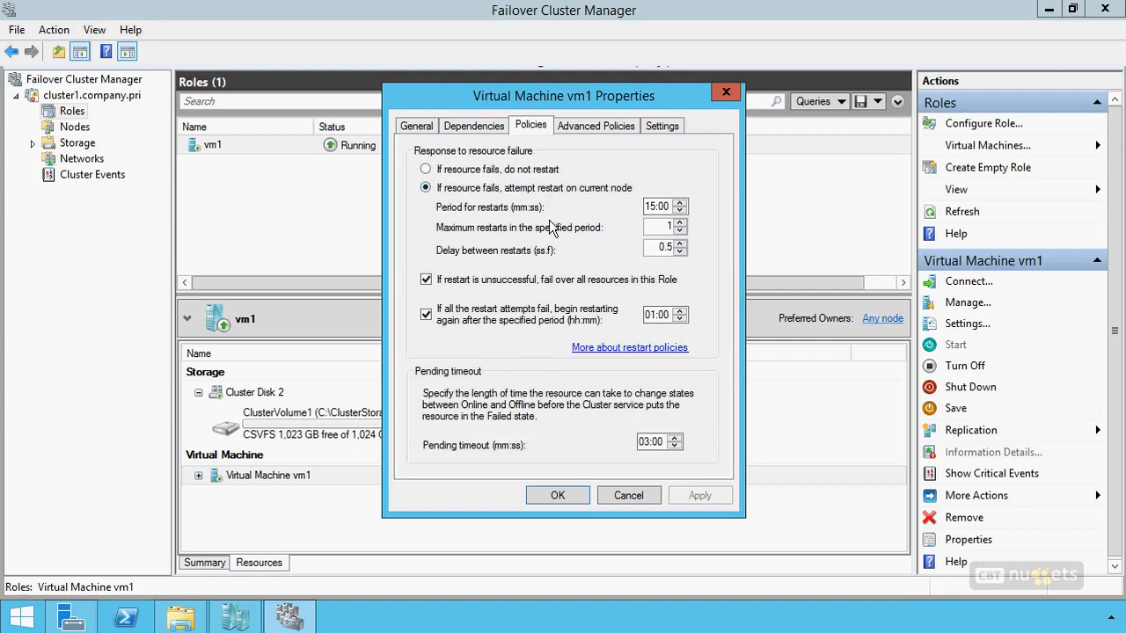
{"action": "left_click", "coordinate": [587, 126]}
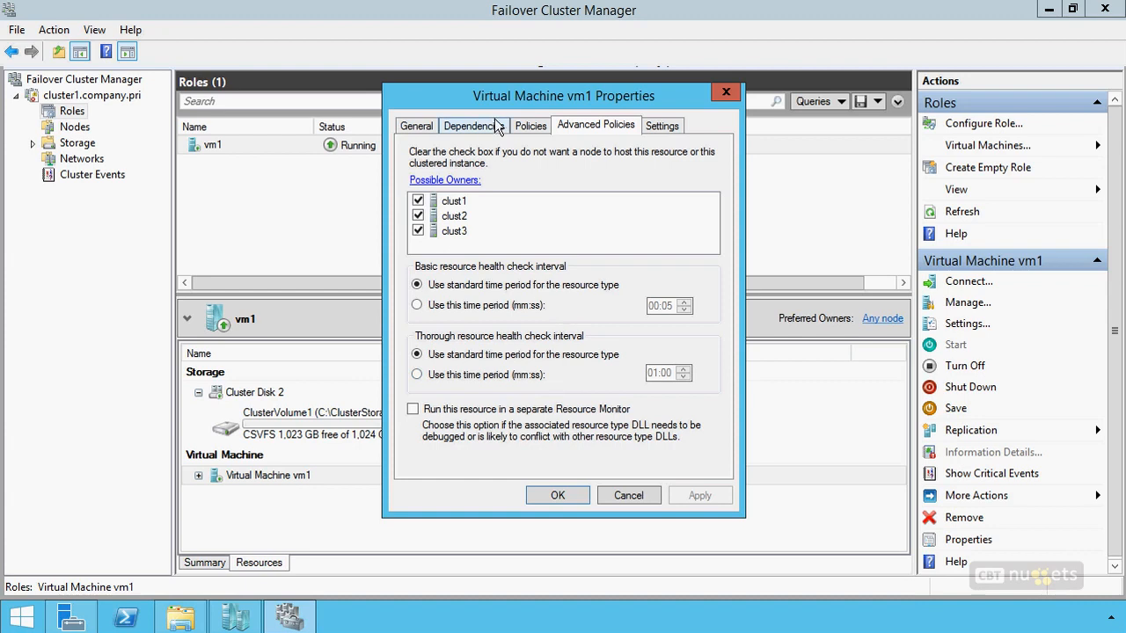
{"action": "left_click", "coordinate": [541, 125]}
{"action": "left_click", "coordinate": [503, 127]}
{"action": "left_click", "coordinate": [528, 127]}
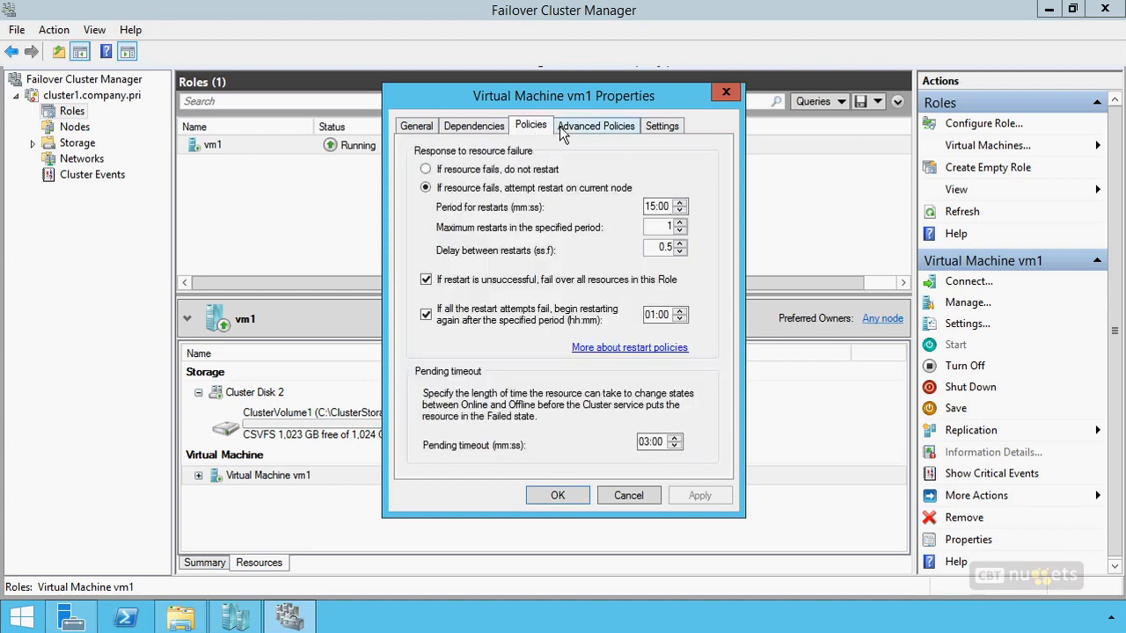
{"action": "left_click", "coordinate": [564, 127]}
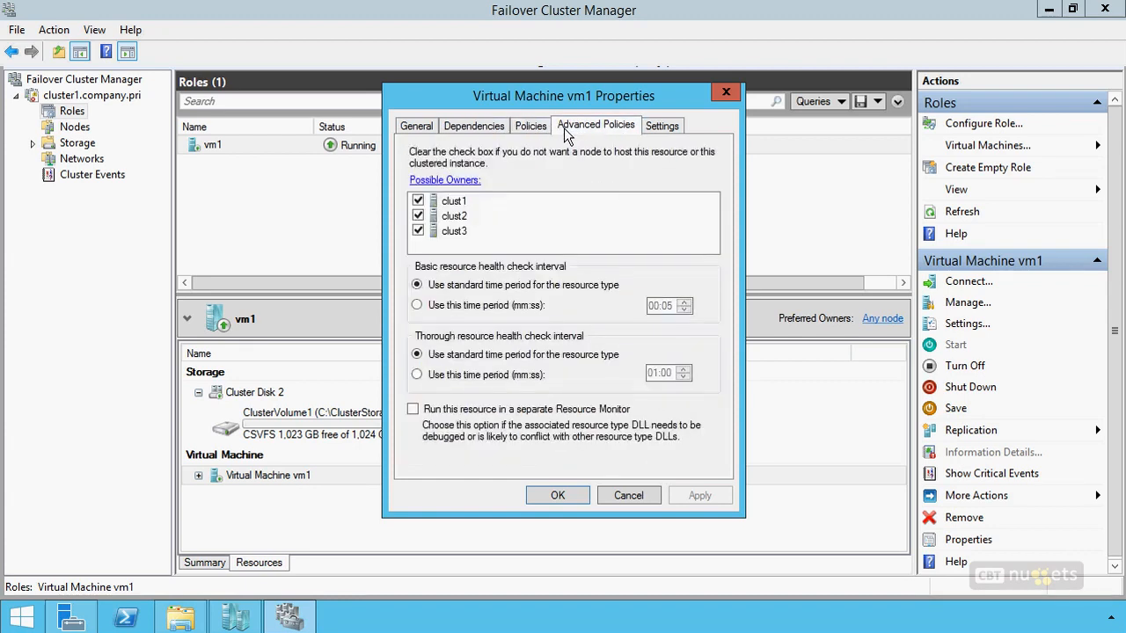
Review the vm1 resource's cluster-controlled offline action, stop action and heartbeat settings, and close its properties without changes.
{"action": "left_click", "coordinate": [663, 125]}
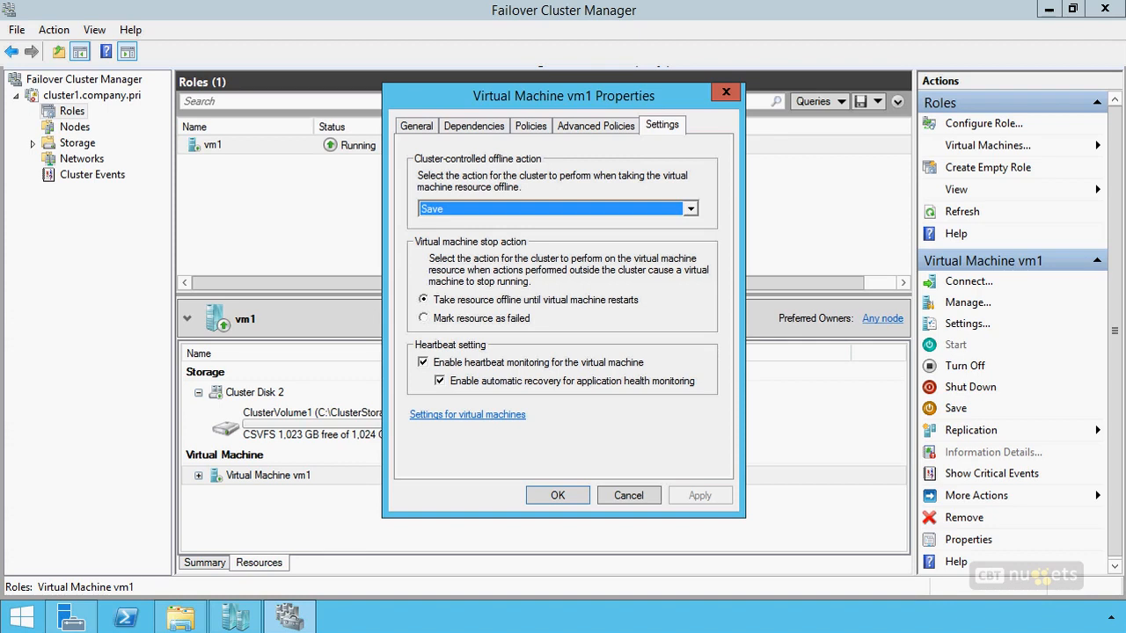
{"action": "left_click_drag", "start_coordinate": [407, 200], "coordinate": [383, 189]}
{"action": "left_click_drag", "start_coordinate": [417, 272], "coordinate": [388, 257]}
{"action": "mouse_move", "coordinate": [598, 339]}
{"action": "left_mouse_down"}
{"action": "mouse_move", "coordinate": [453, 339]}
{"action": "mouse_move", "coordinate": [419, 406]}
{"action": "mouse_move", "coordinate": [711, 421]}
{"action": "mouse_move", "coordinate": [567, 338]}
{"action": "left_mouse_up"}
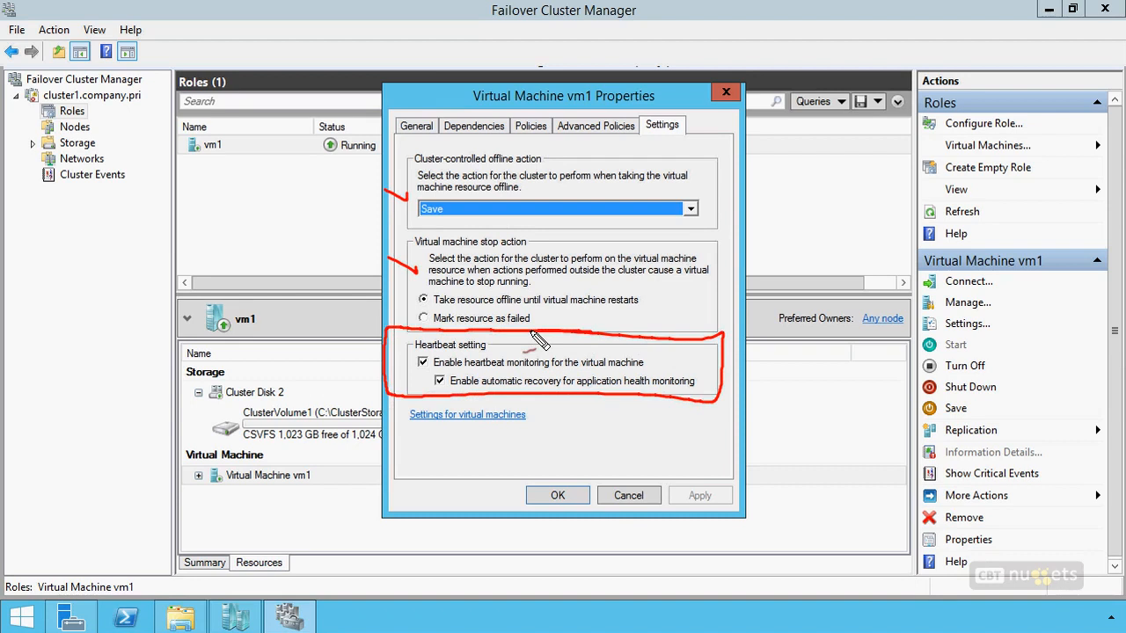
{"action": "left_click_drag", "start_coordinate": [382, 348], "coordinate": [415, 363]}
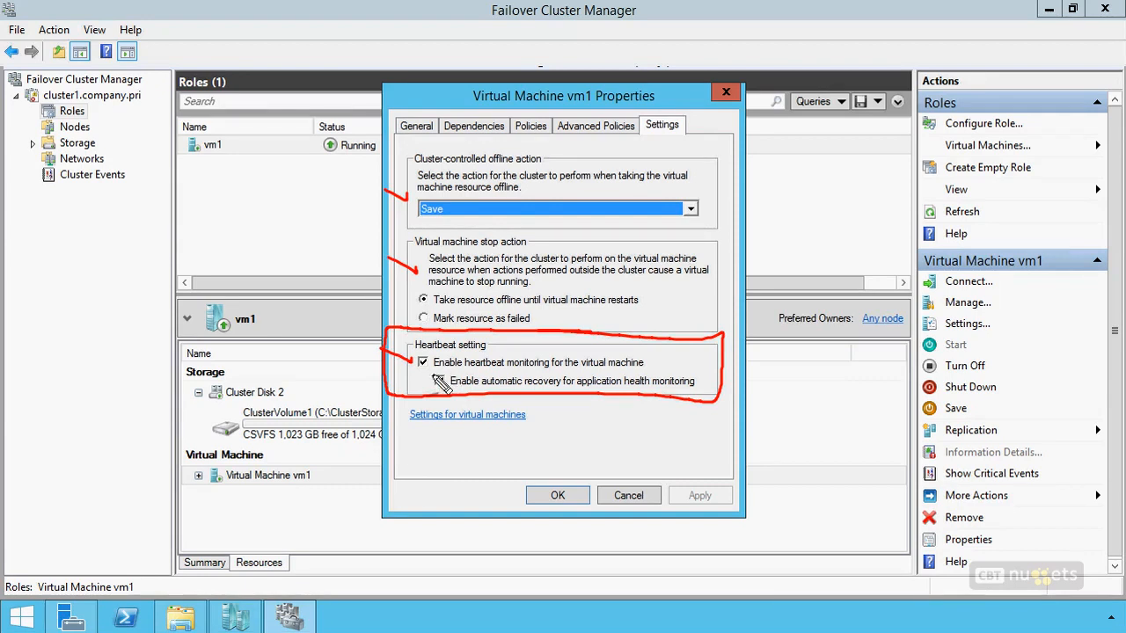
{"action": "left_click_drag", "start_coordinate": [440, 385], "coordinate": [403, 373]}
{"action": "key", "text": "Escape"}
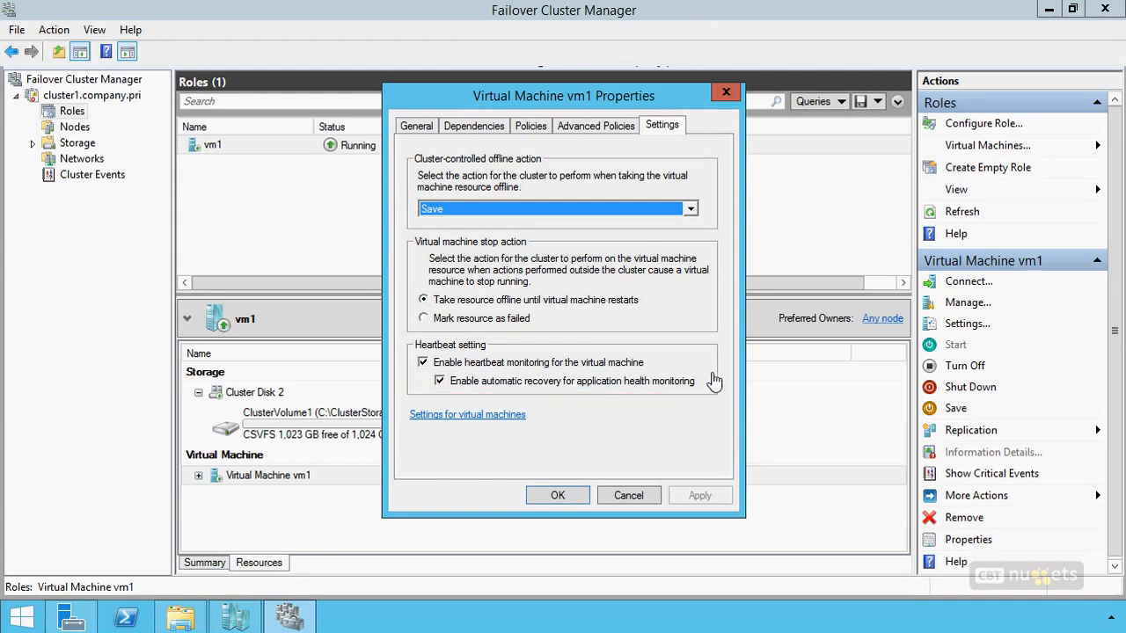
{"action": "left_click", "coordinate": [626, 495]}
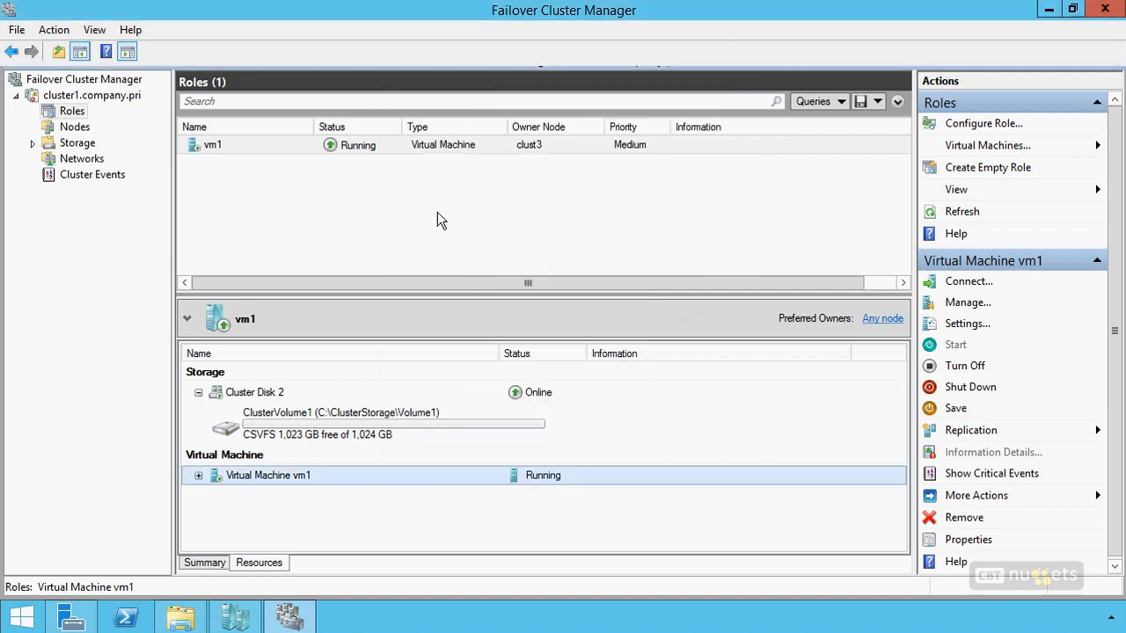
Open the monitoring configuration of the vm1 role and select the Distributed Transaction Coordinator service for monitoring.
{"action": "right_click", "coordinate": [428, 149]}
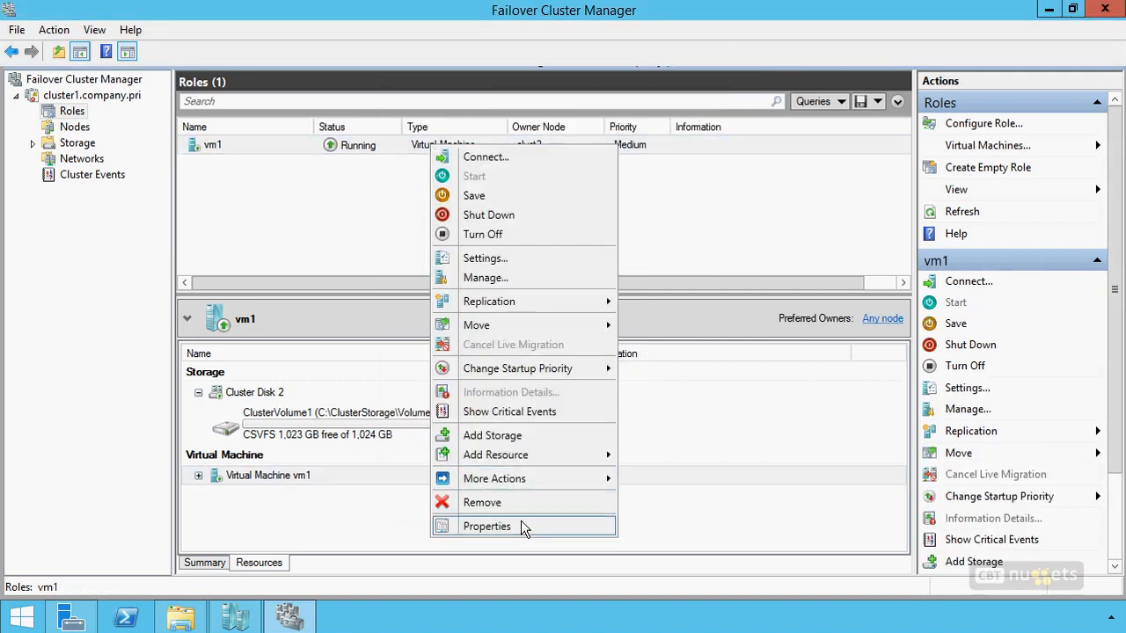
{"action": "mouse_move", "coordinate": [519, 484]}
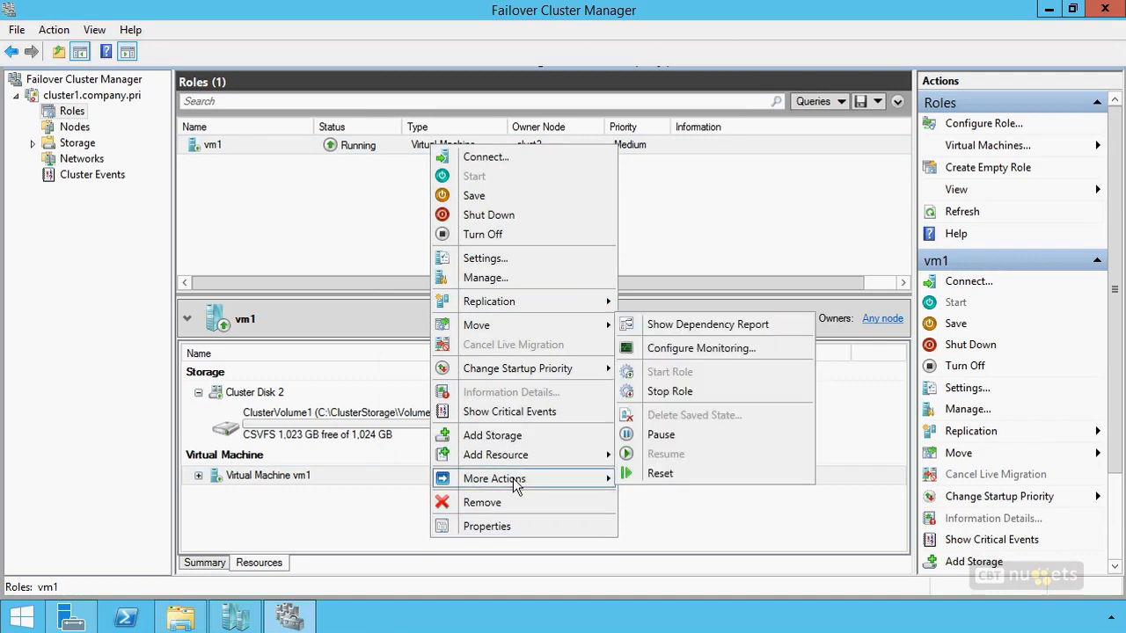
{"action": "left_click", "coordinate": [690, 350]}
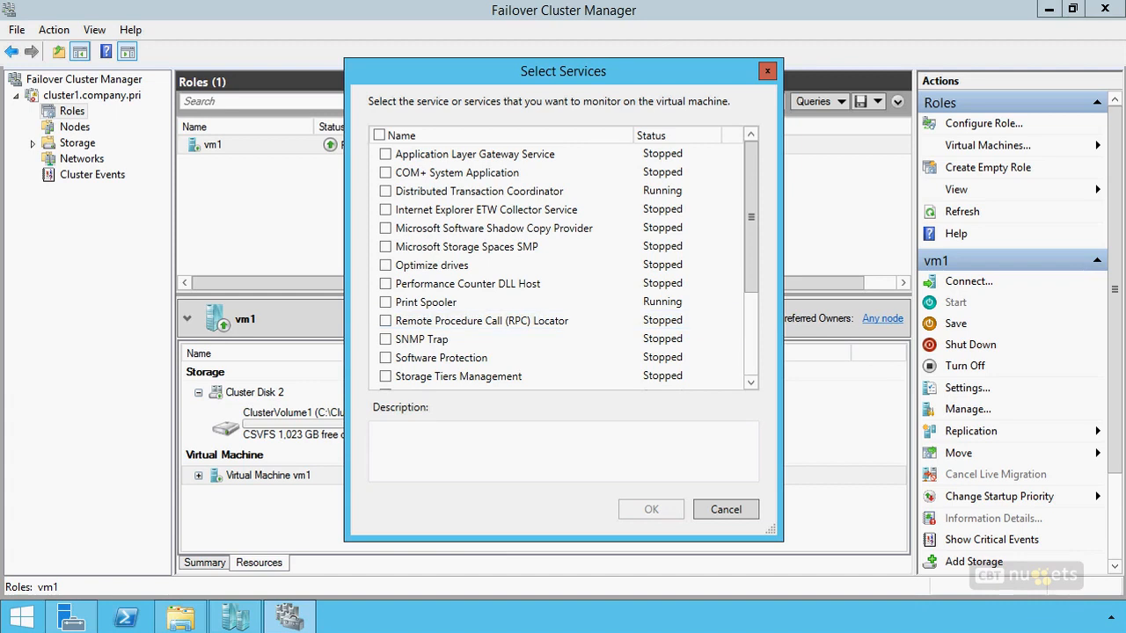
{"action": "left_click", "coordinate": [387, 192]}
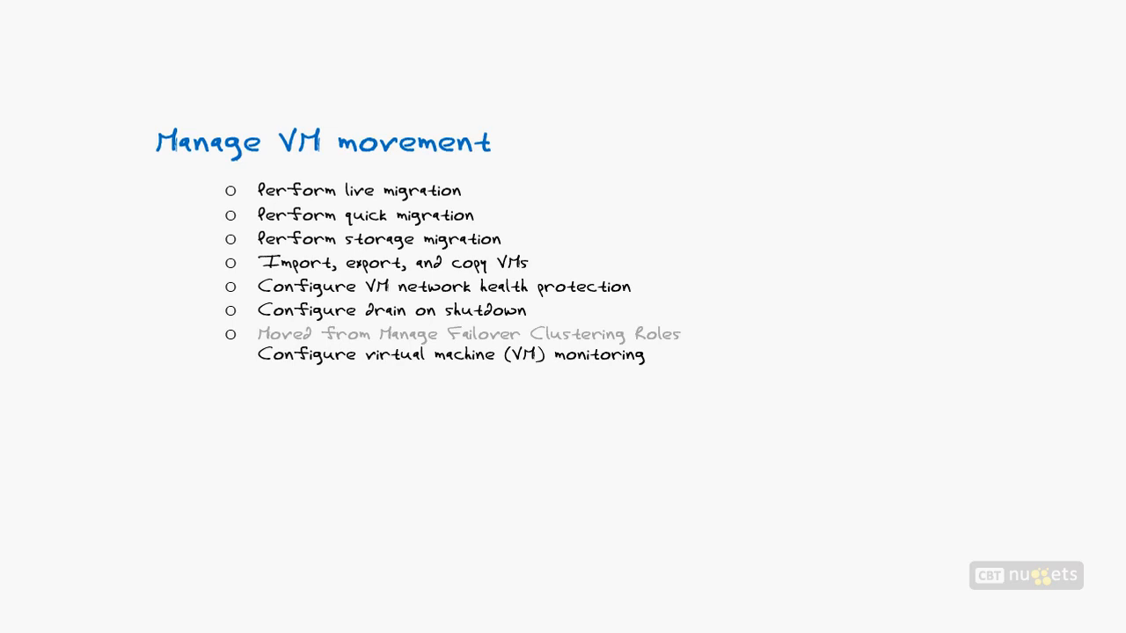
{"action": "mouse_move", "coordinate": [182, 179]}
{"action": "left_mouse_down"}
{"action": "mouse_move", "coordinate": [218, 186]}
{"action": "mouse_move", "coordinate": [217, 262]}
{"action": "left_mouse_up"}
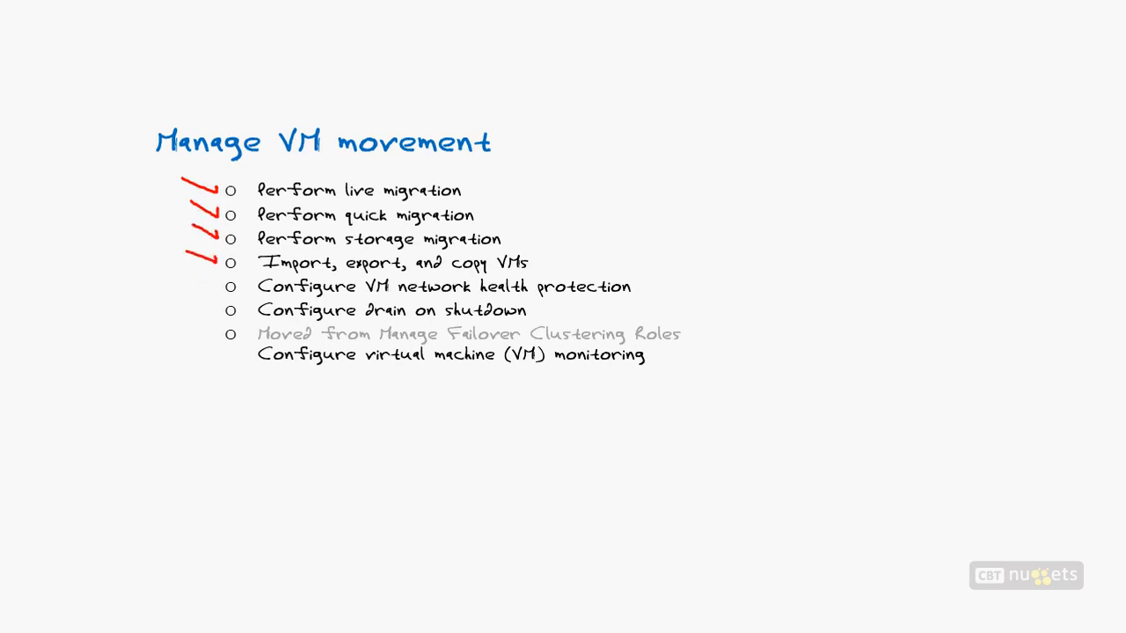
{"action": "mouse_move", "coordinate": [160, 169]}
{"action": "left_mouse_down"}
{"action": "mouse_move", "coordinate": [160, 256]}
{"action": "mouse_move", "coordinate": [167, 246]}
{"action": "left_mouse_up"}
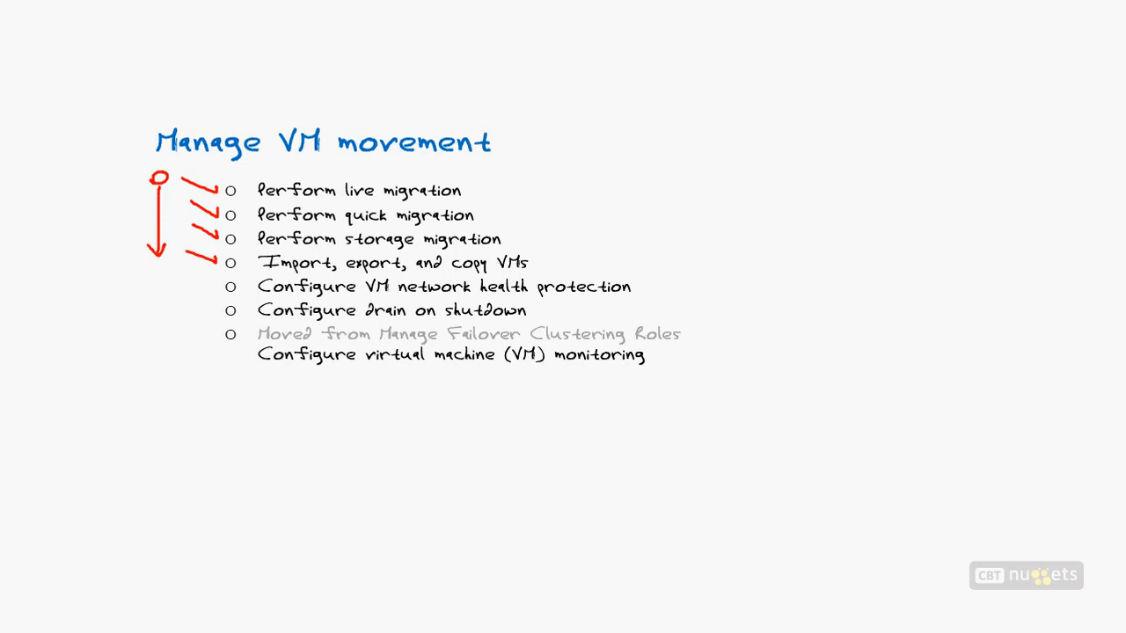